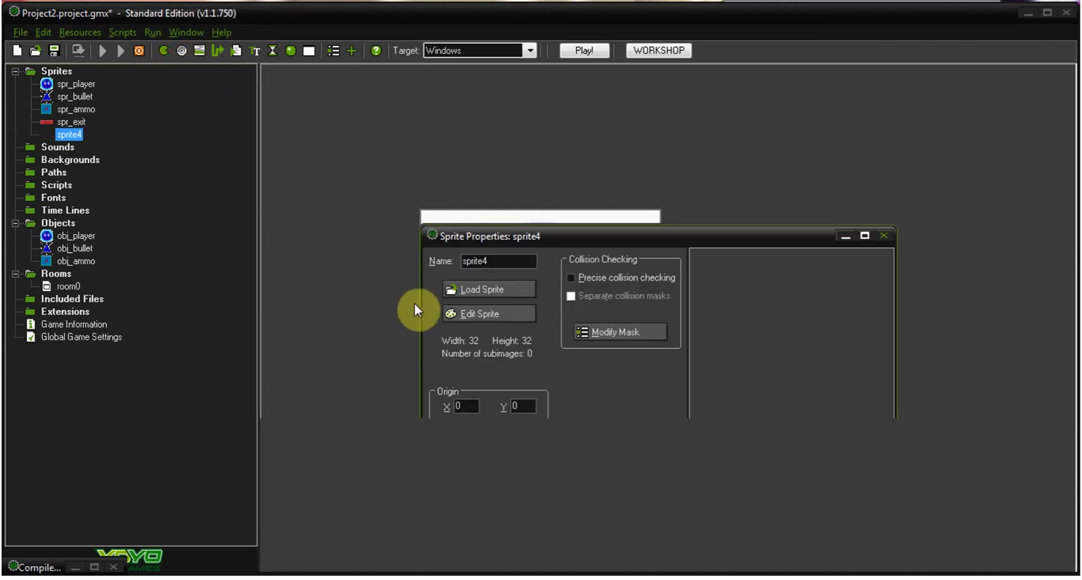
# - Move the sprite4 properties window up and left so its origin settings and OK button are visible
pyautogui.moveTo(504, 239); pyautogui.dragTo(422, 85)
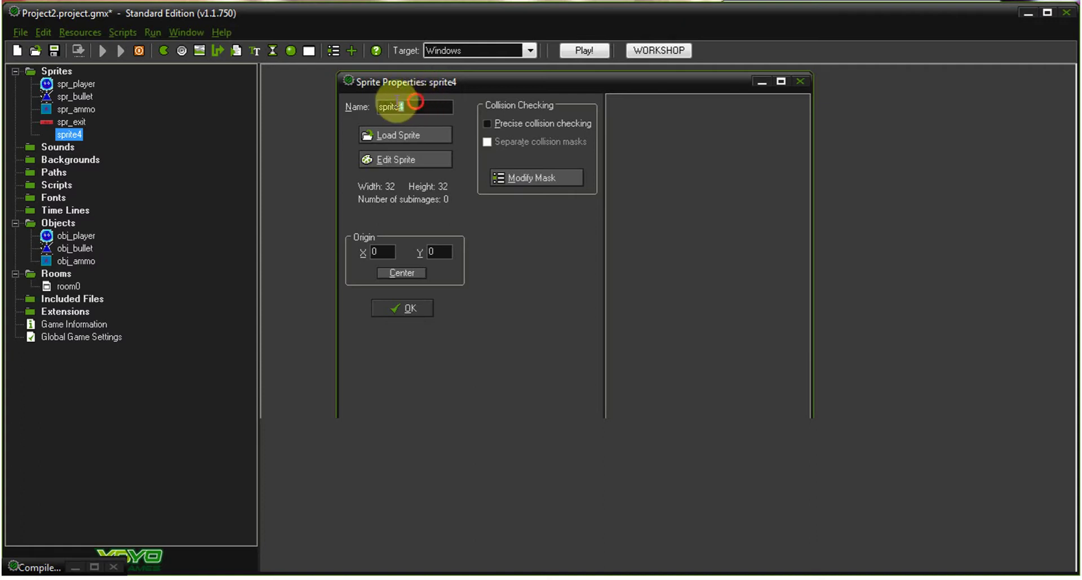
pyautogui.moveTo(411, 107); pyautogui.dragTo(390, 106)
# - Rename sprite4 to spr_start
pyautogui.click(71, 122)
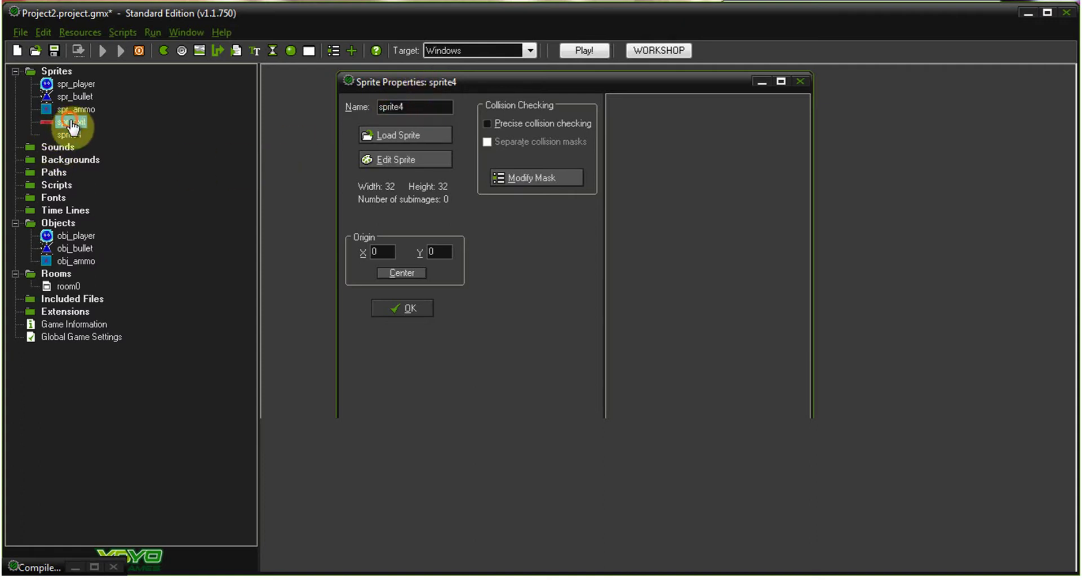
pyautogui.click(71, 122)
pyautogui.moveTo(405, 107); pyautogui.dragTo(391, 106)
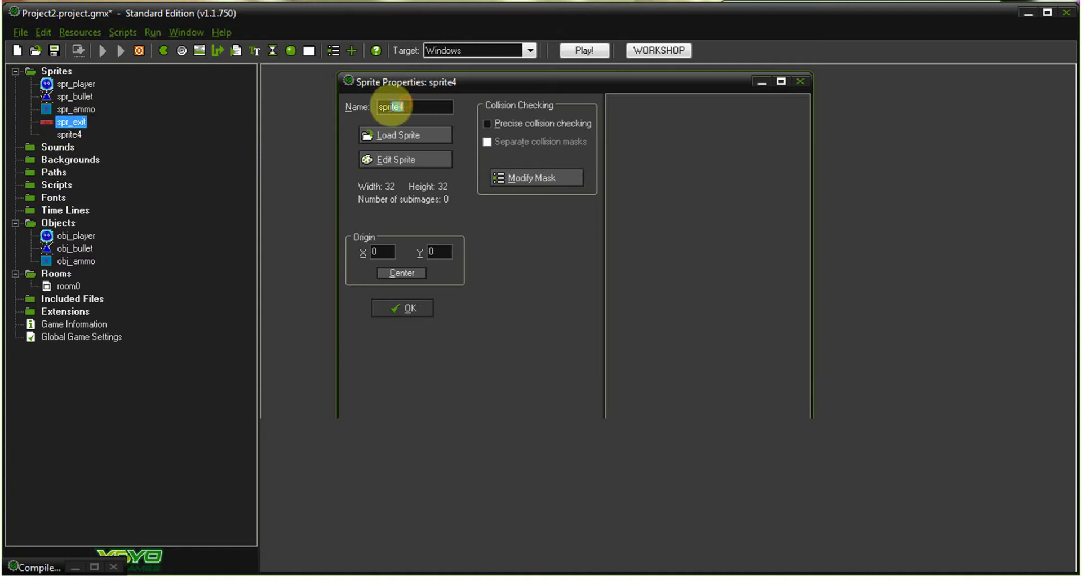
pyautogui.press('BackSpace')
pyautogui.press('BackSpace')
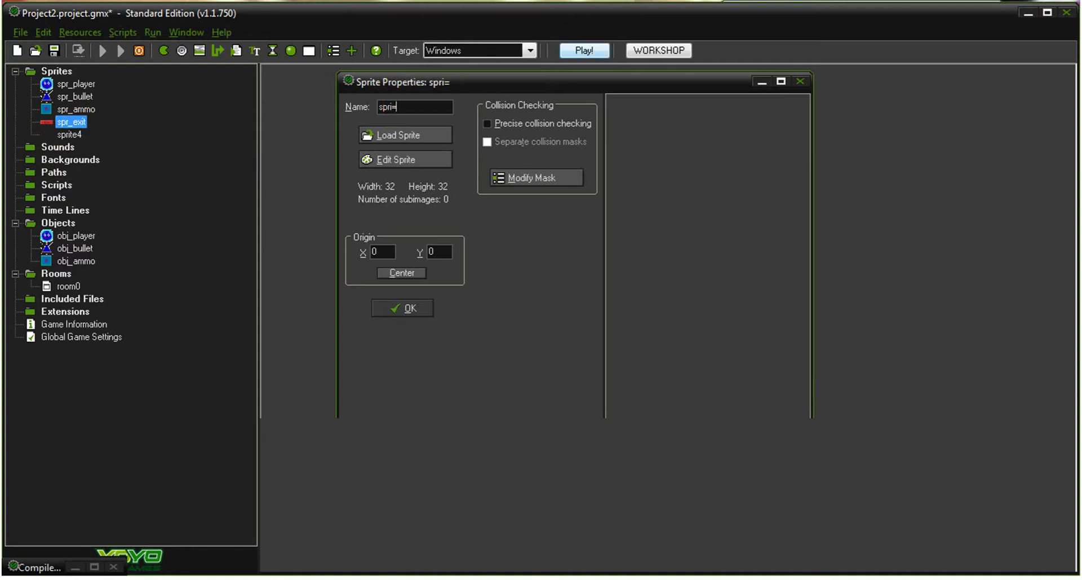
pyautogui.write('r_start')
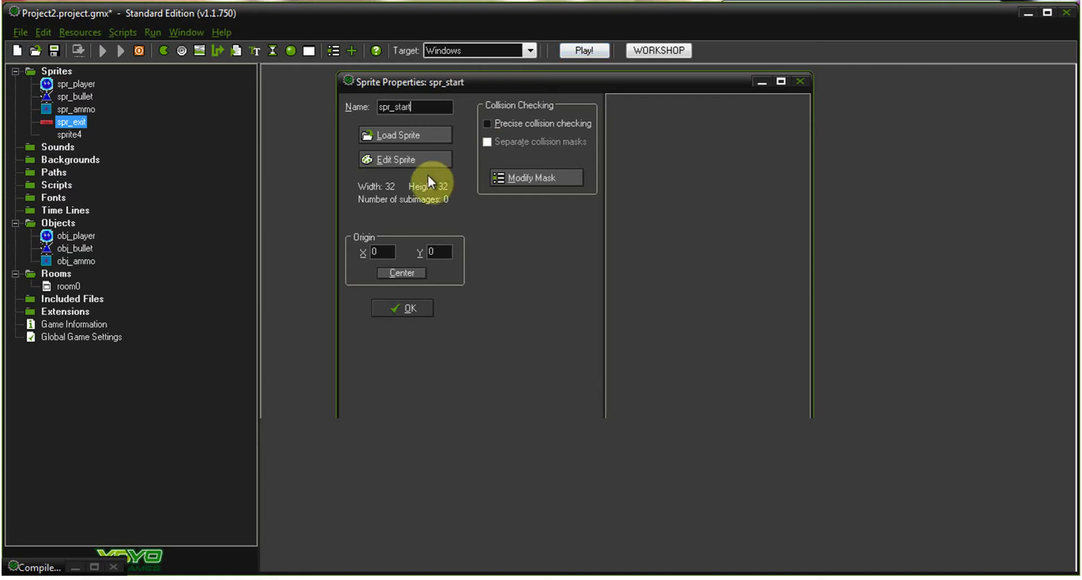
# - Create a new blank 96 × 32 image for spr_start and open it for painting
pyautogui.click(424, 165)
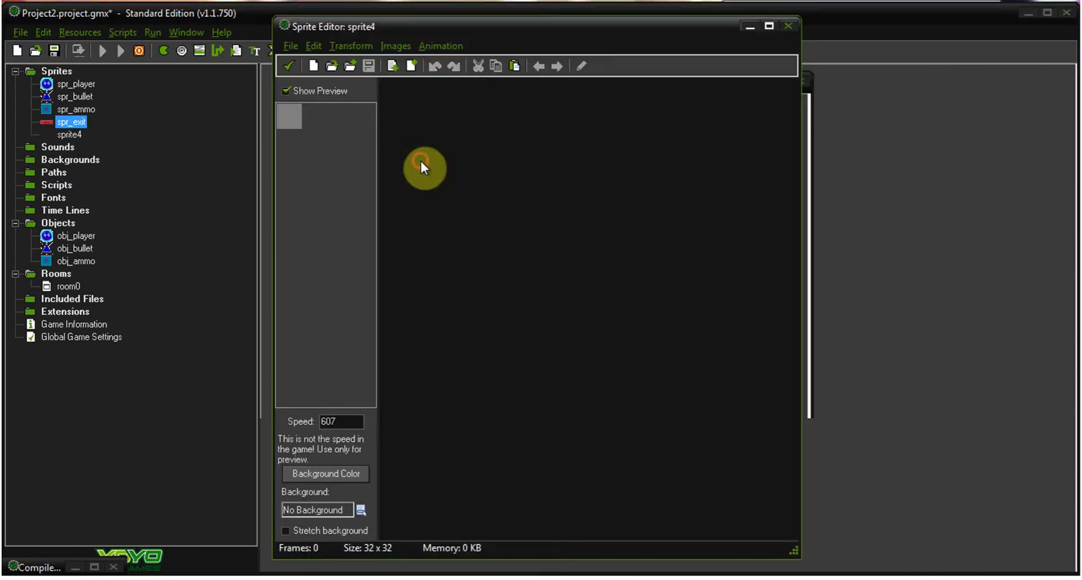
pyautogui.click(314, 66)
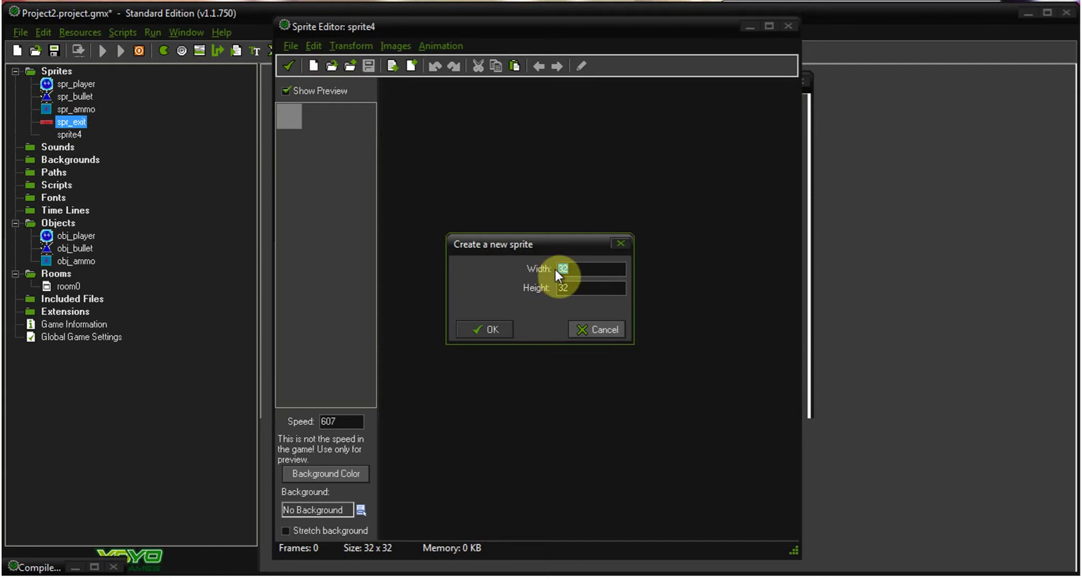
pyautogui.write('96')
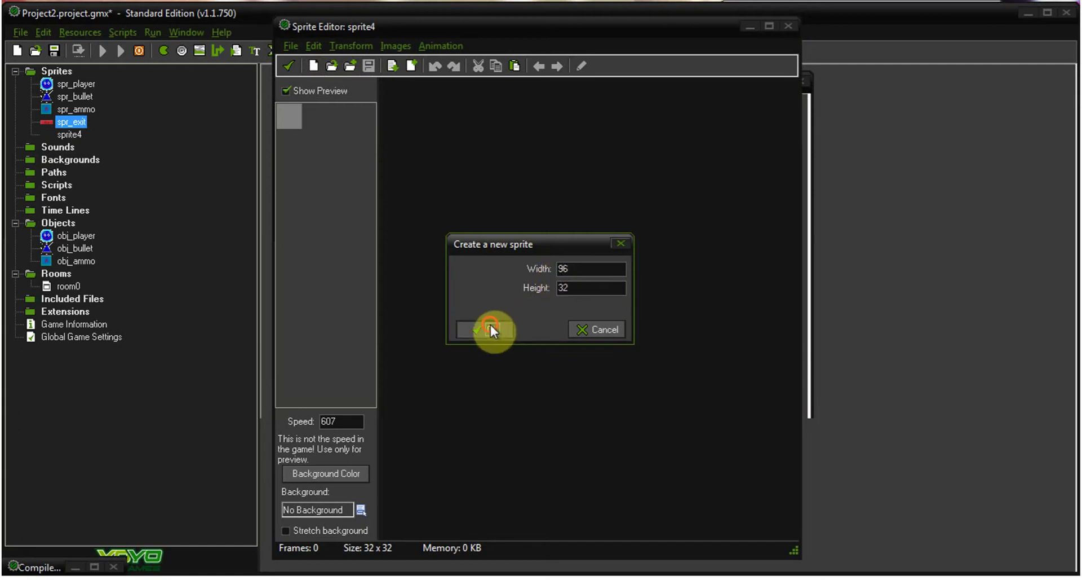
pyautogui.click(490, 324)
pyautogui.doubleClick(446, 108)
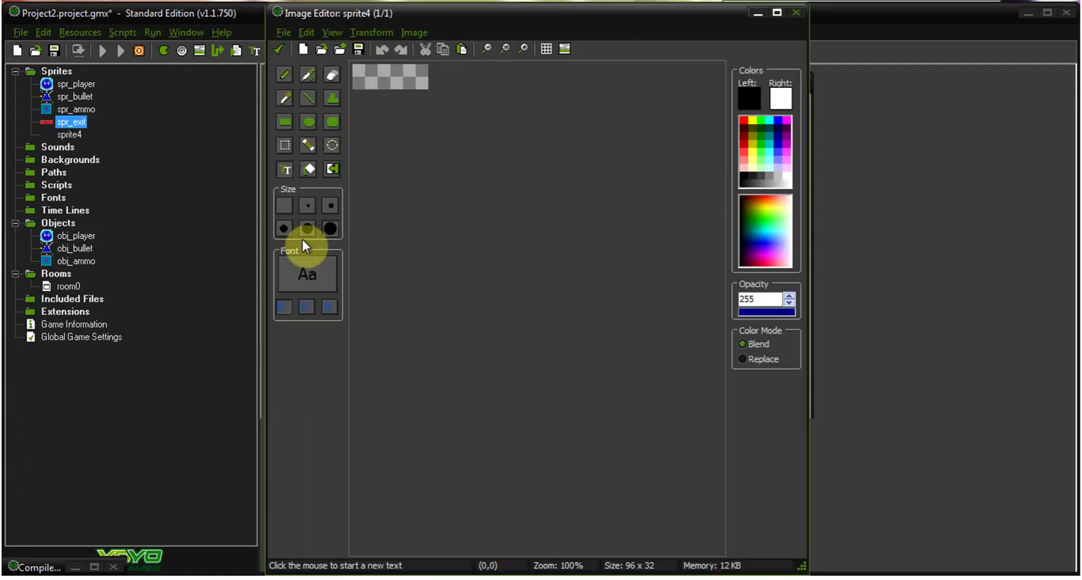
# - Flood-fill the whole canvas solid green
pyautogui.moveTo(759, 214); pyautogui.dragTo(750, 220)
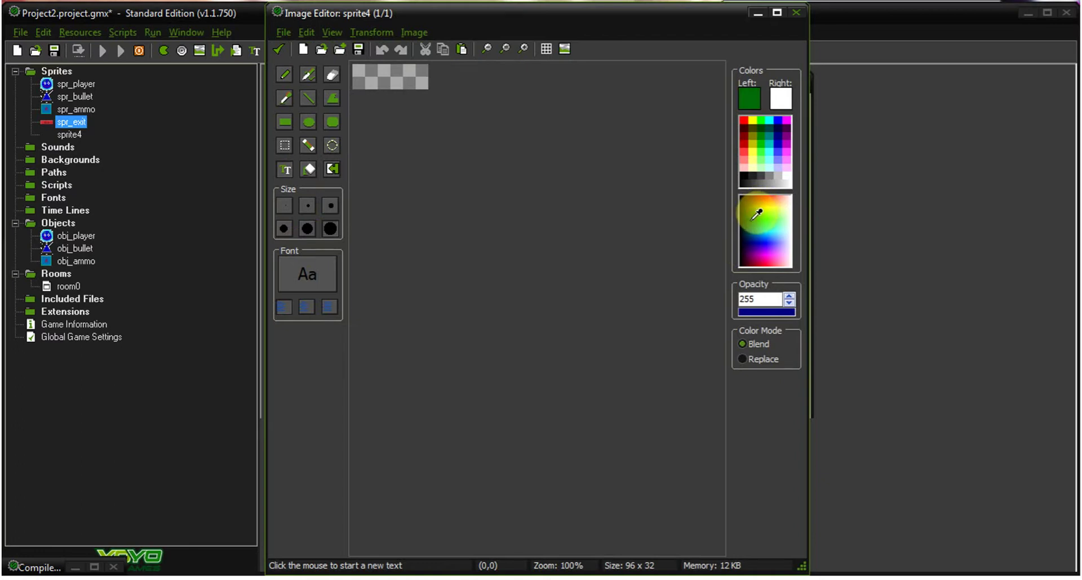
pyautogui.click(308, 170)
pyautogui.click(386, 74)
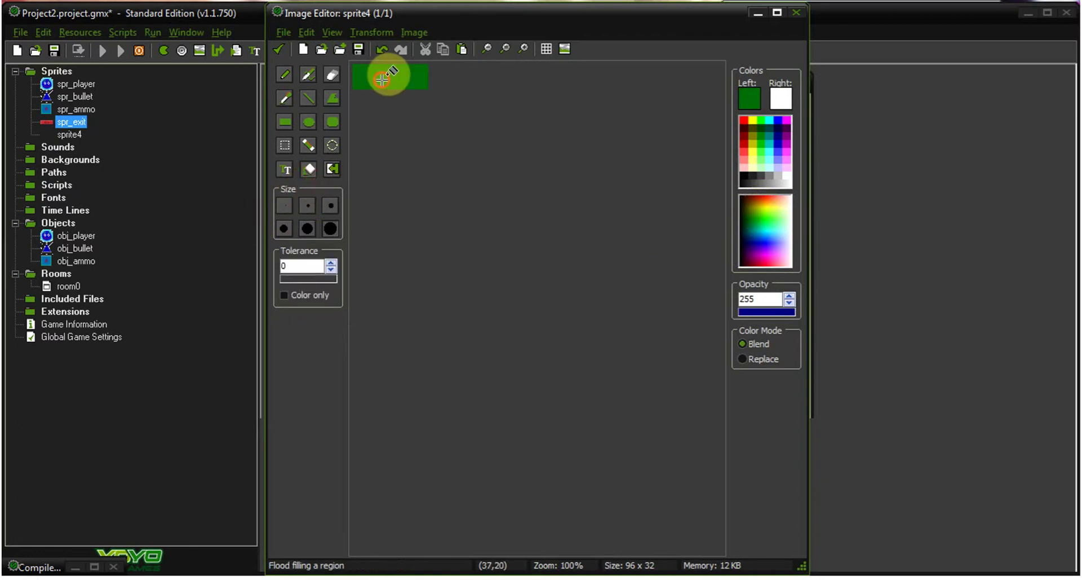
# - Add the black text 'Start' to the image and finish painting
pyautogui.click(286, 170)
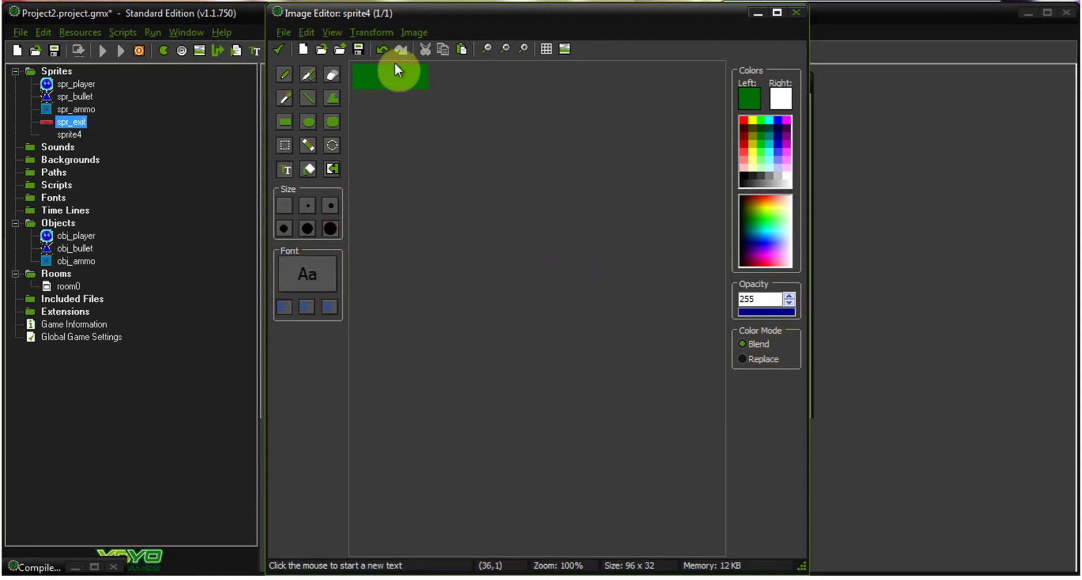
pyautogui.click(385, 80)
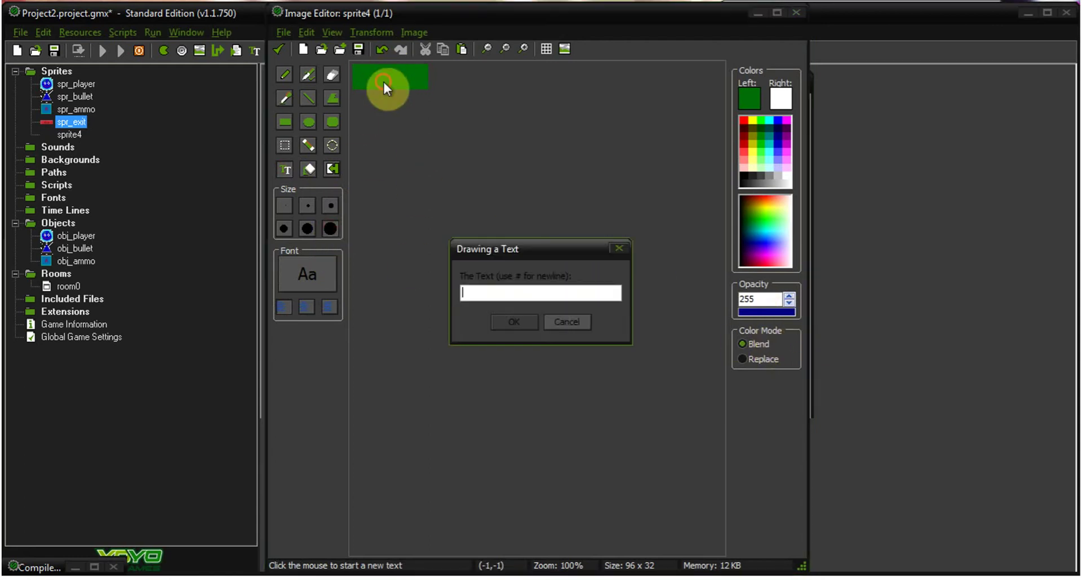
pyautogui.click(577, 322)
pyautogui.click(748, 176)
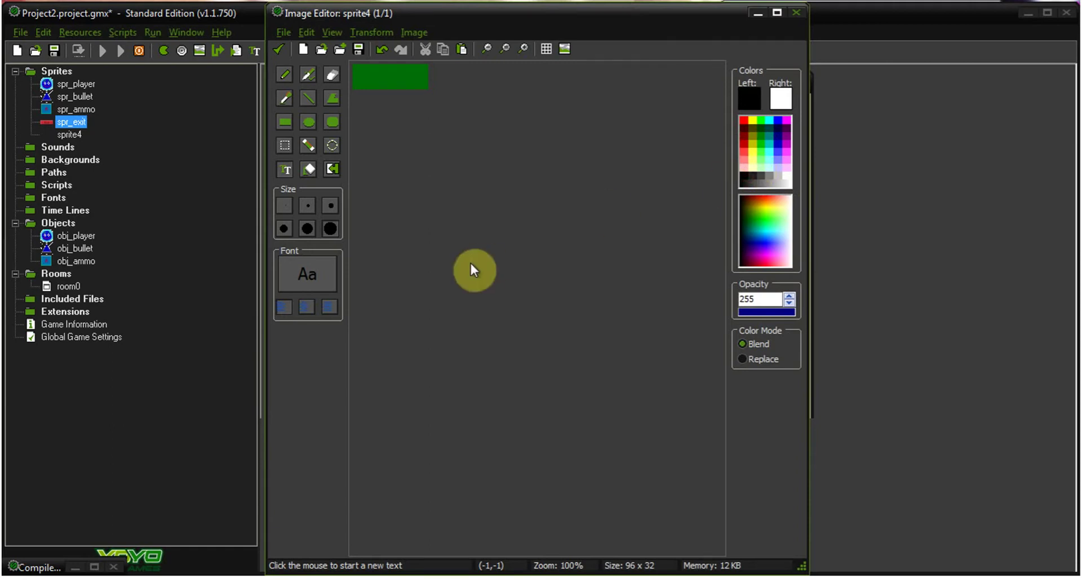
pyautogui.click(387, 72)
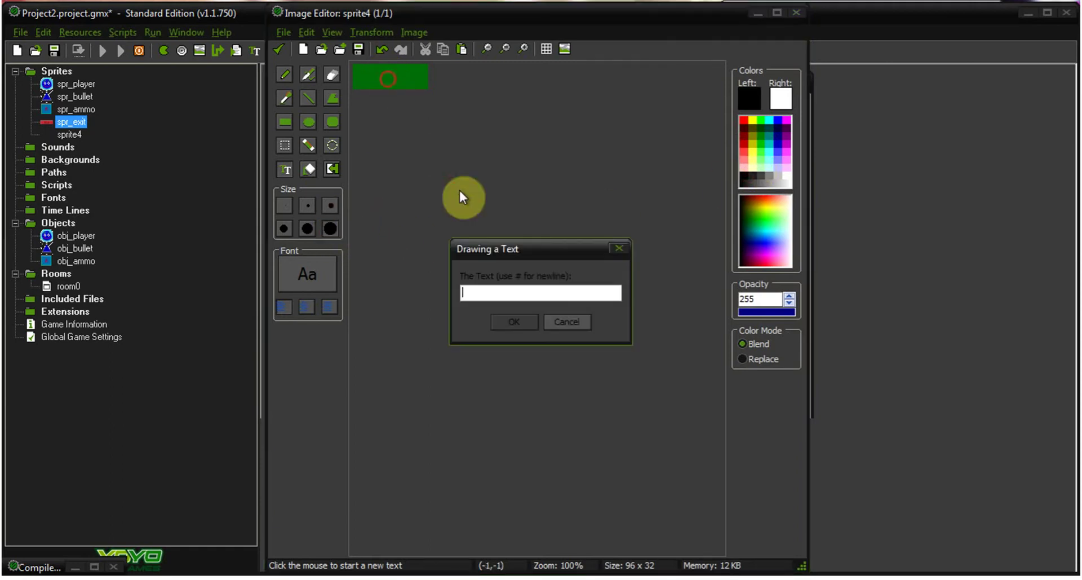
pyautogui.write('Start')
pyautogui.click(507, 327)
pyautogui.moveTo(399, 66)
pyautogui.mouseDown()
pyautogui.moveTo(399, 80)
pyautogui.moveTo(384, 73)
pyautogui.mouseUp()
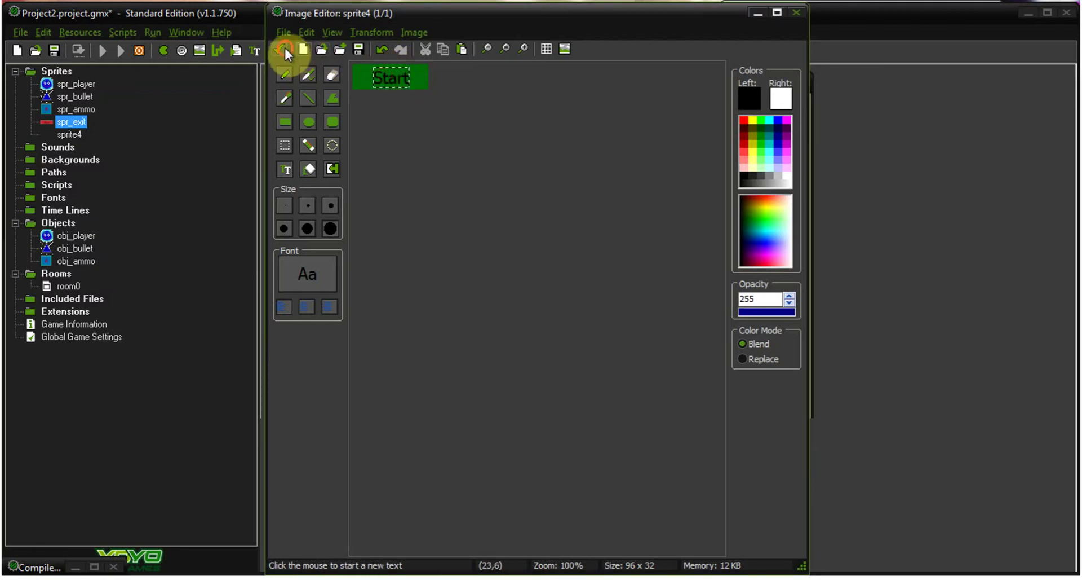
pyautogui.click(280, 49)
pyautogui.click(422, 44)
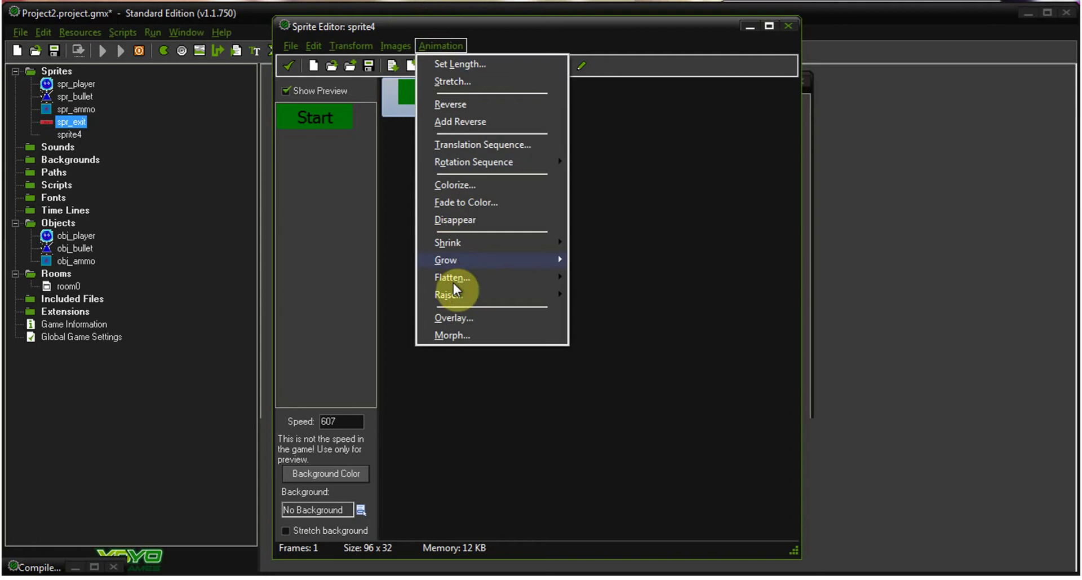
# - Buttonize the Start image into a bevelled button without smooth edges
pyautogui.moveTo(398, 44)
pyautogui.click(424, 395)
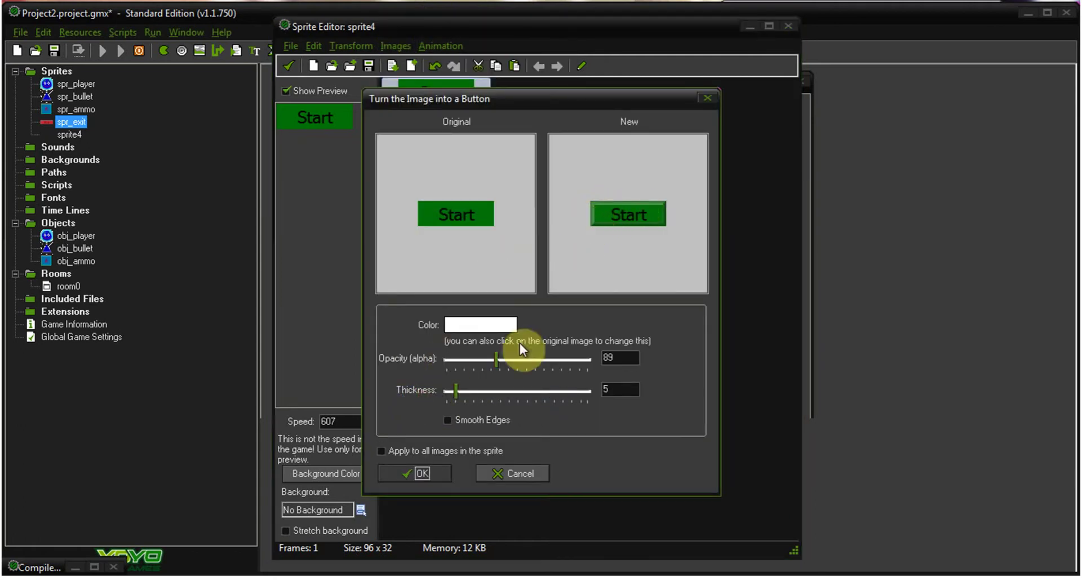
pyautogui.moveTo(462, 401); pyautogui.dragTo(458, 398)
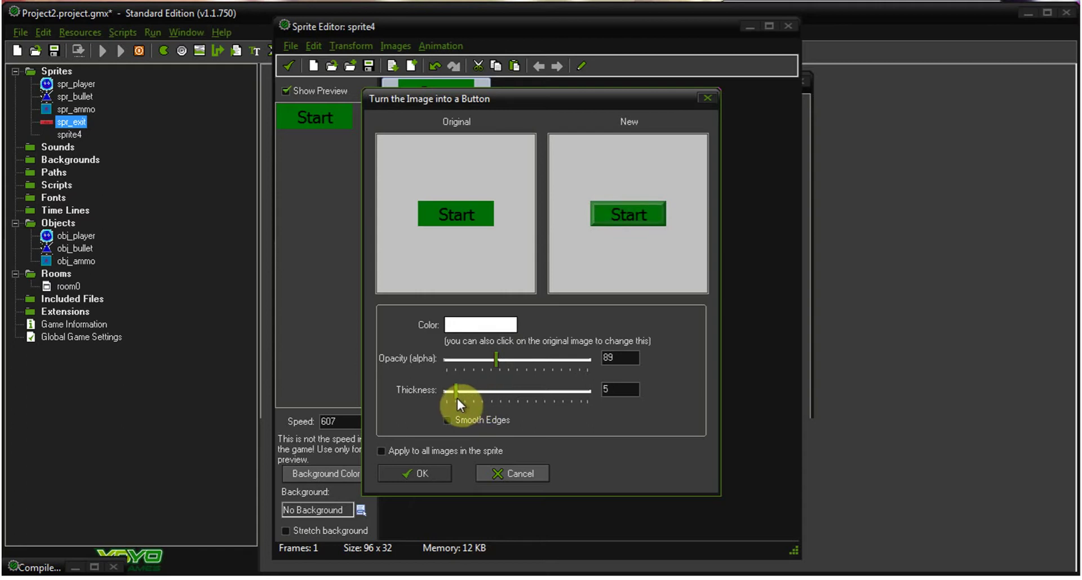
pyautogui.click(447, 422)
pyautogui.click(448, 421)
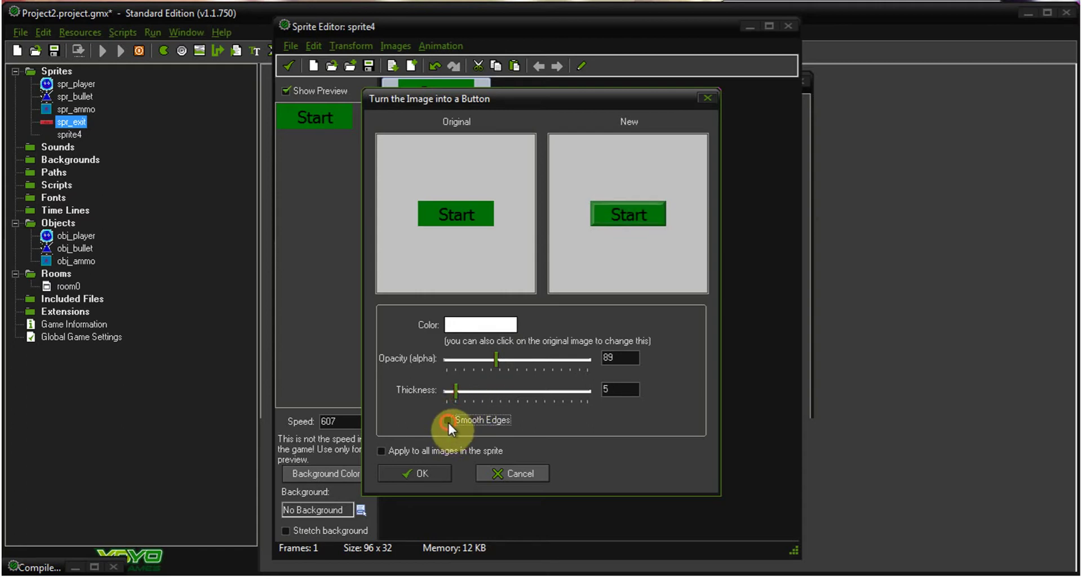
pyautogui.click(422, 479)
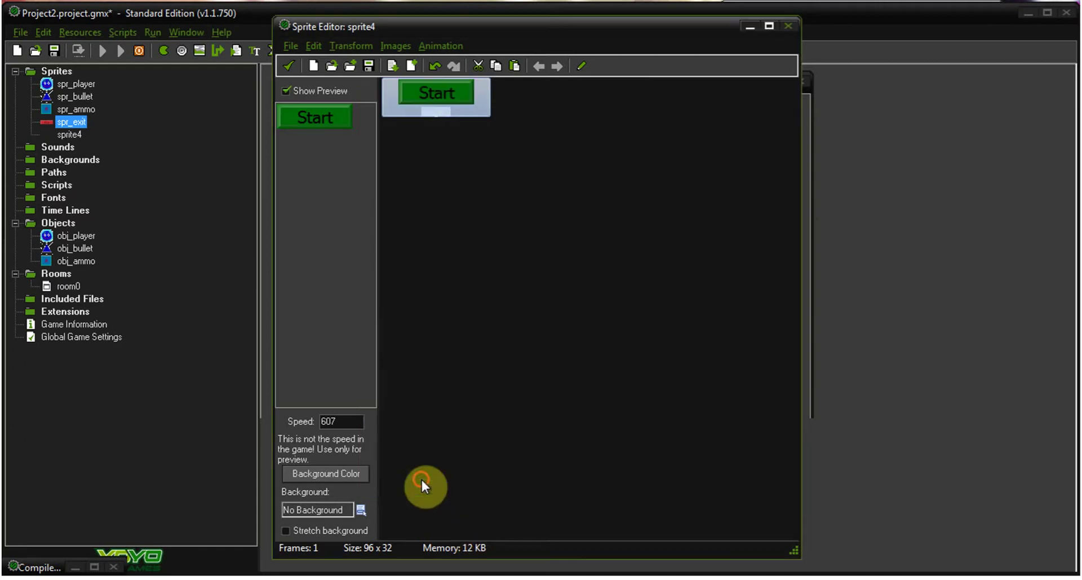
# - Add a copy of the button image as a second frame
pyautogui.click(436, 45)
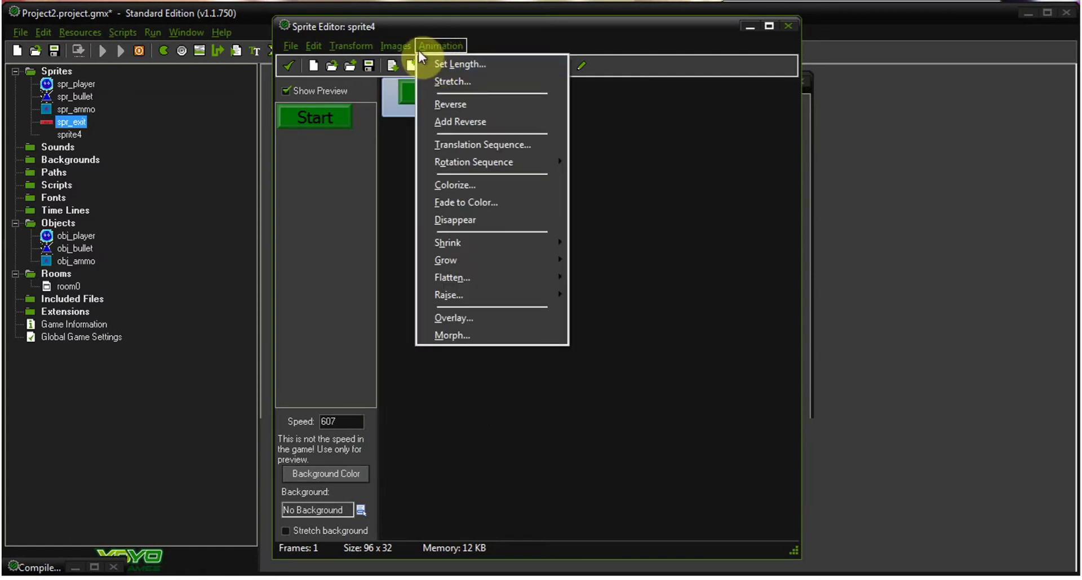
pyautogui.moveTo(396, 46)
pyautogui.click(431, 160)
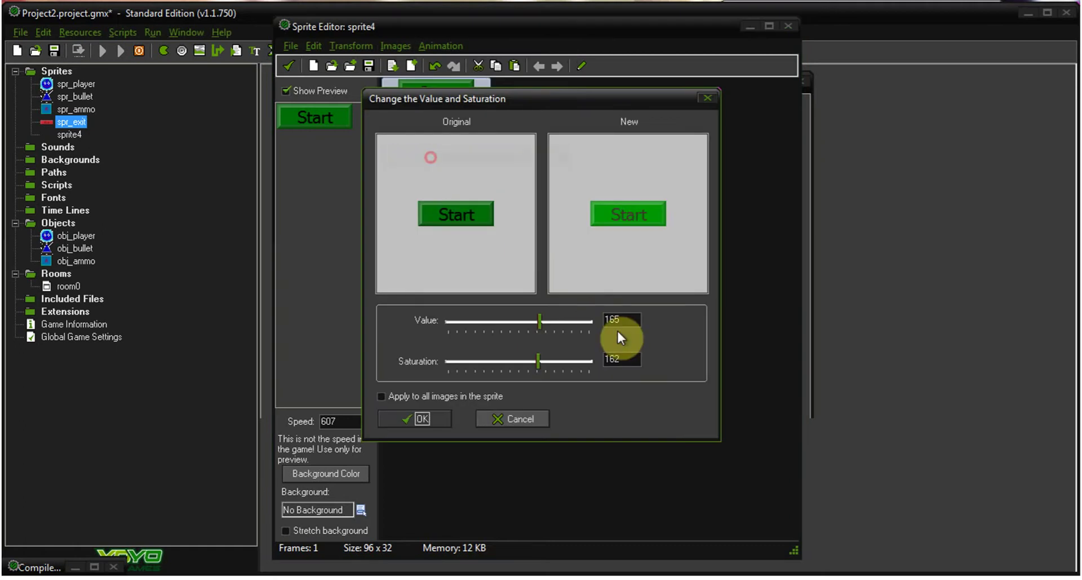
pyautogui.moveTo(537, 316)
pyautogui.mouseDown()
pyautogui.moveTo(523, 322)
pyautogui.moveTo(539, 322)
pyautogui.mouseUp()
pyautogui.click(429, 418)
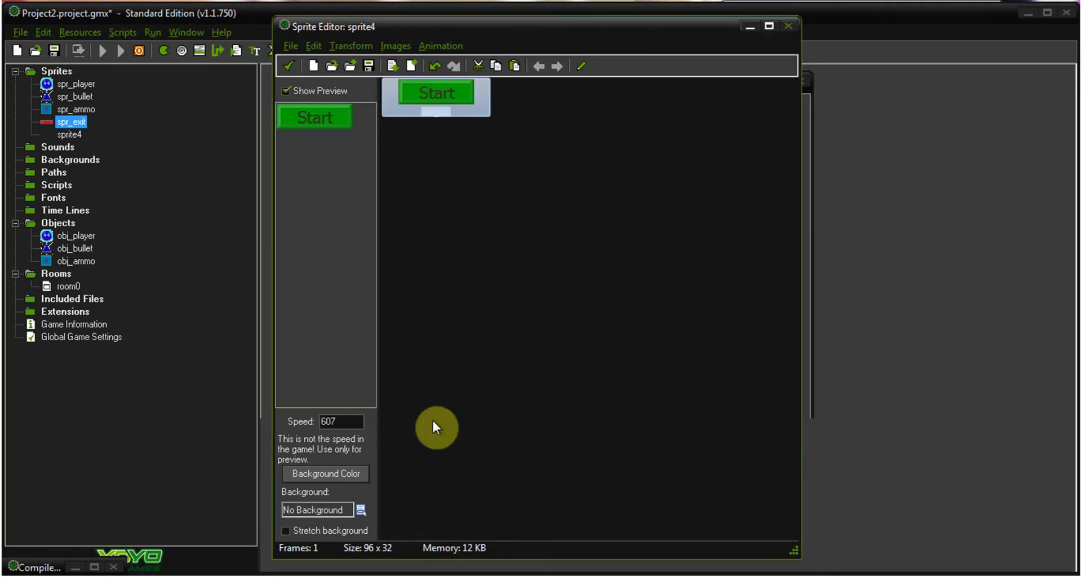
pyautogui.click(431, 66)
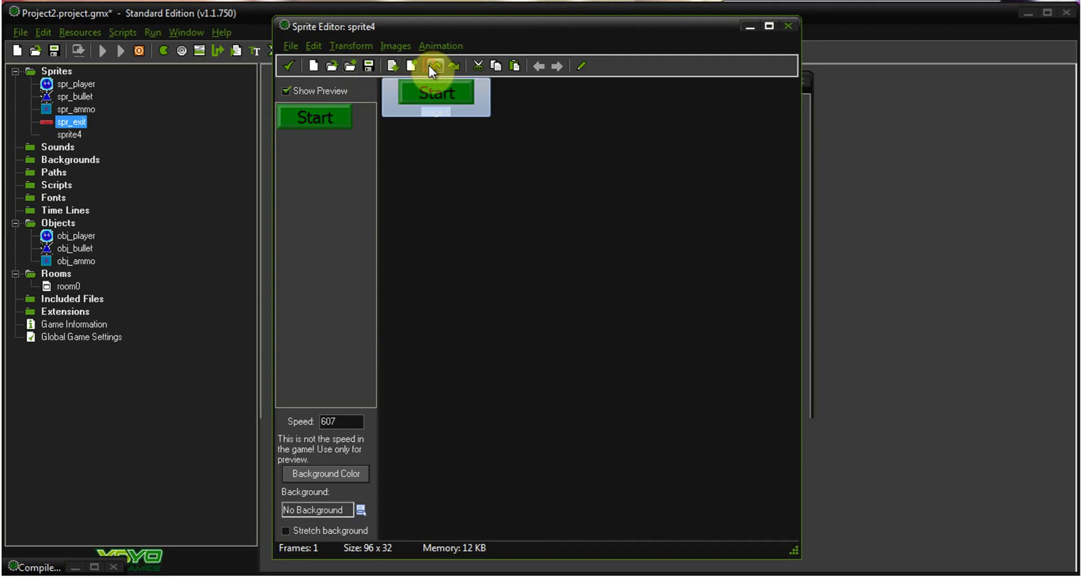
pyautogui.click(517, 65)
# - Darken frame 0 with Intensity and finish editing the sprite frames
pyautogui.click(409, 44)
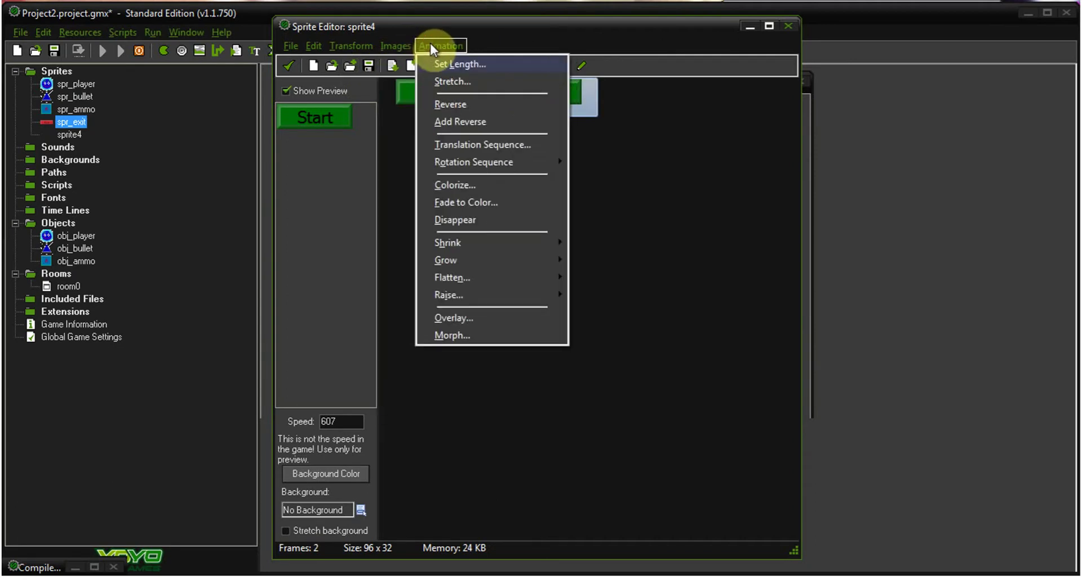
pyautogui.click(421, 164)
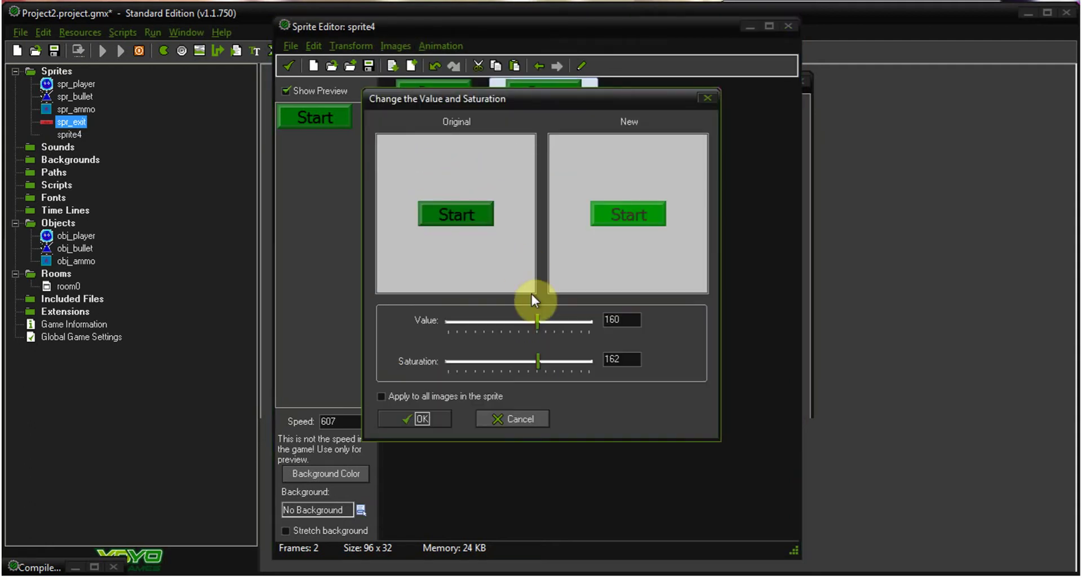
pyautogui.click(429, 418)
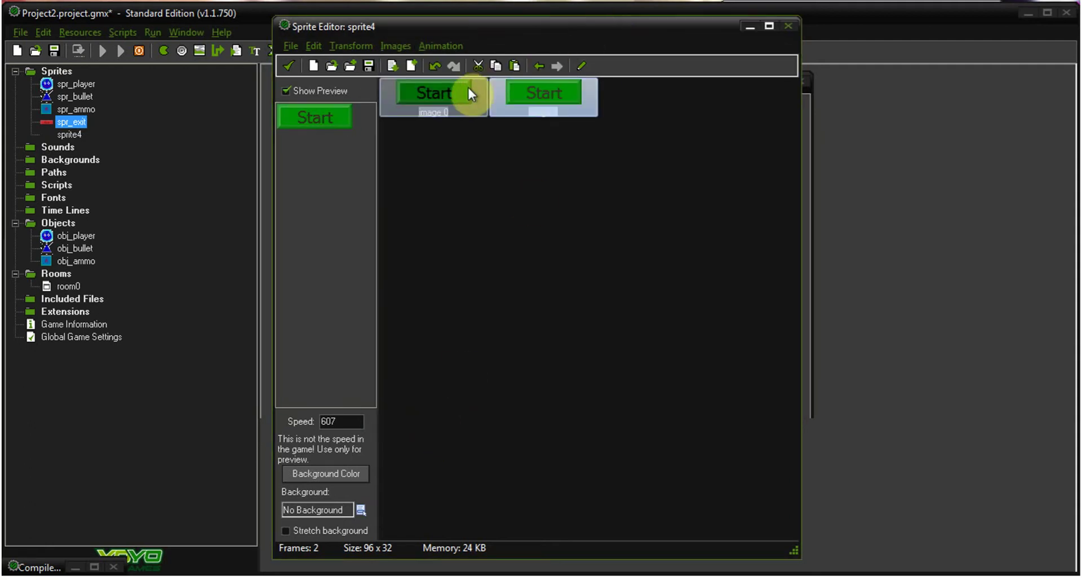
pyautogui.click(286, 65)
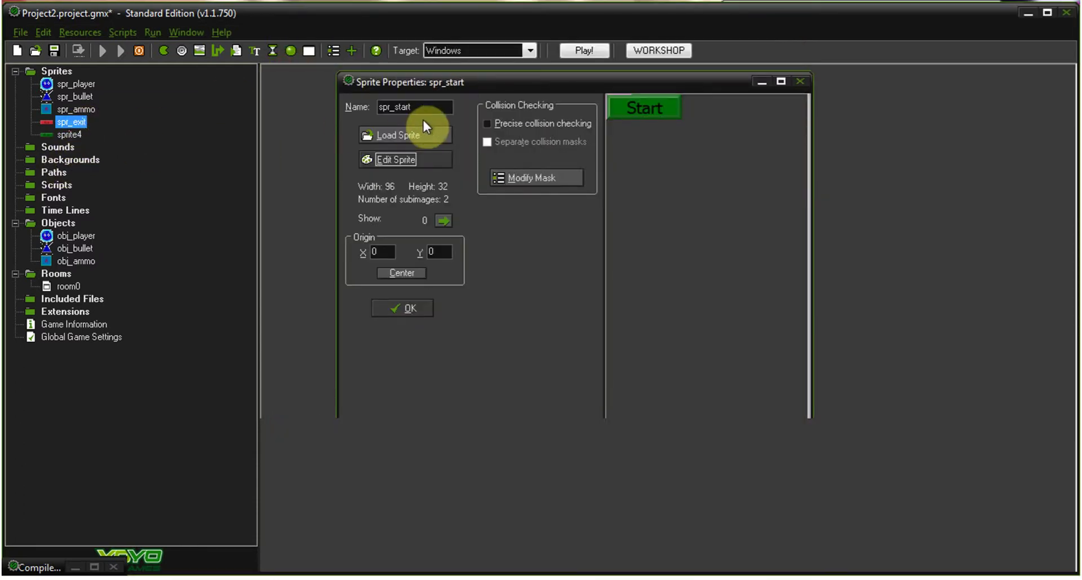
# - Save spr_start and close its Sprite Properties window
pyautogui.click(392, 307)
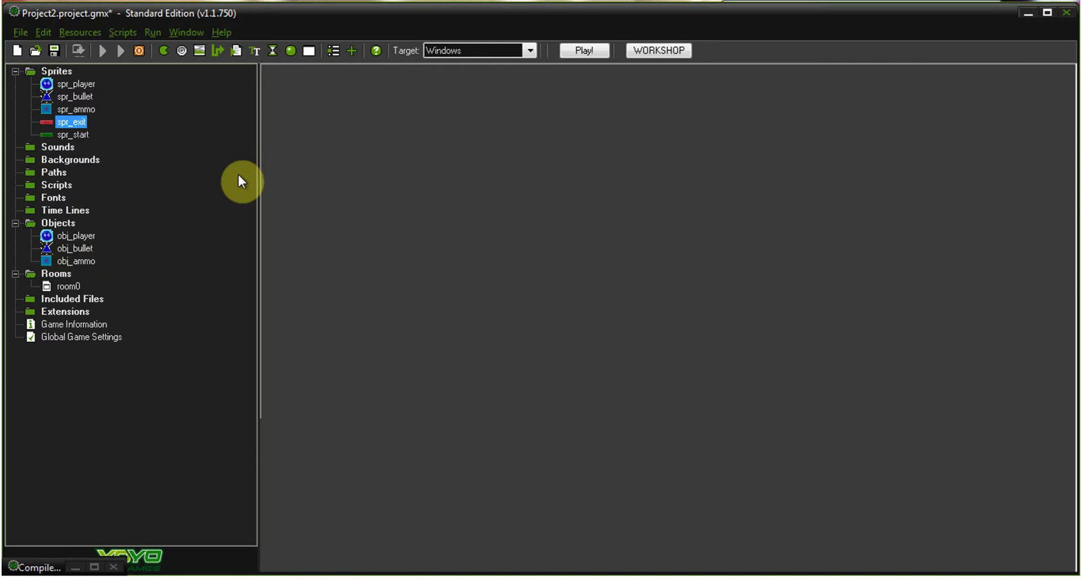
# - Rename object3 to obj_start and assign it the spr_start sprite
pyautogui.click(291, 50)
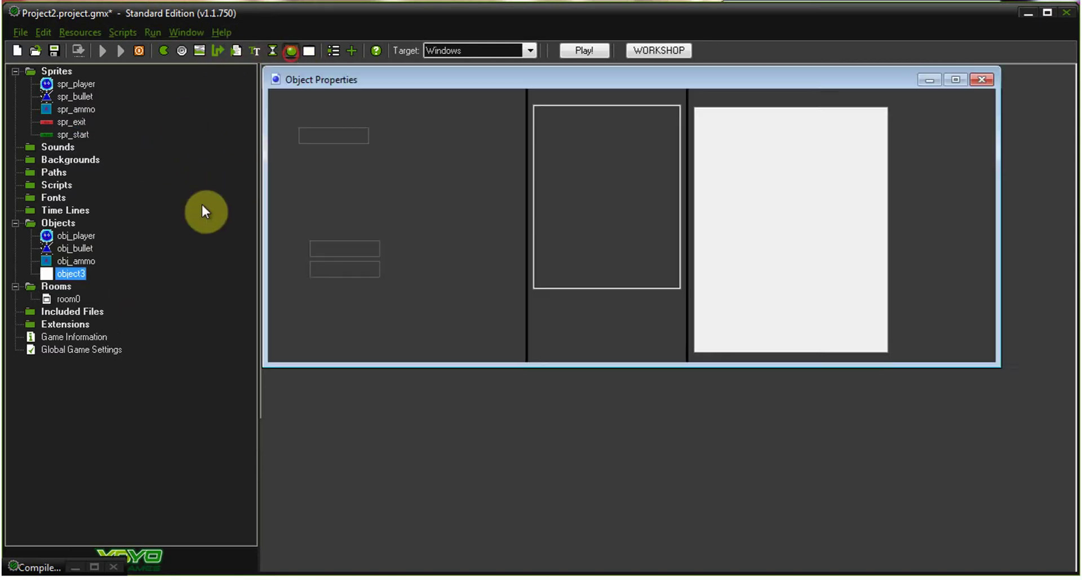
pyautogui.moveTo(363, 103); pyautogui.dragTo(321, 103)
pyautogui.press('BackSpace')
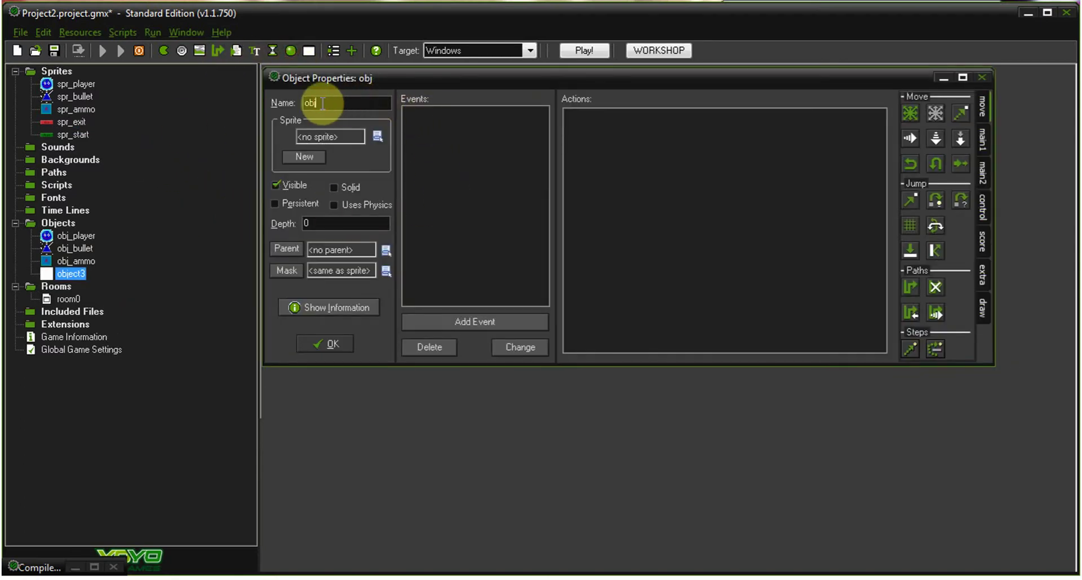
pyautogui.write('_start')
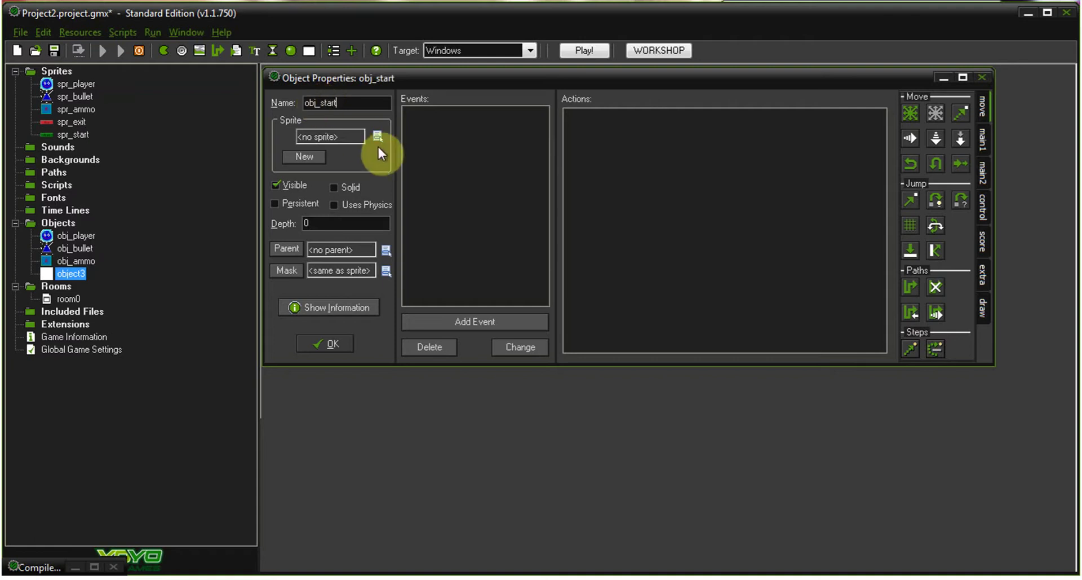
pyautogui.click(378, 137)
pyautogui.click(414, 232)
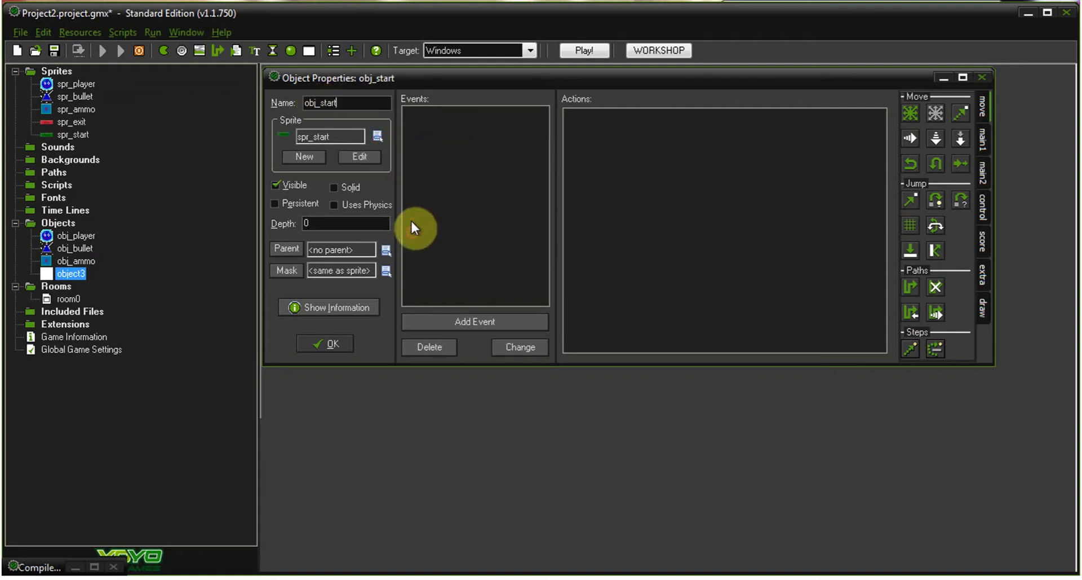
# - Add a Create event containing a Change Sprite action
pyautogui.click(475, 322)
pyautogui.click(480, 213)
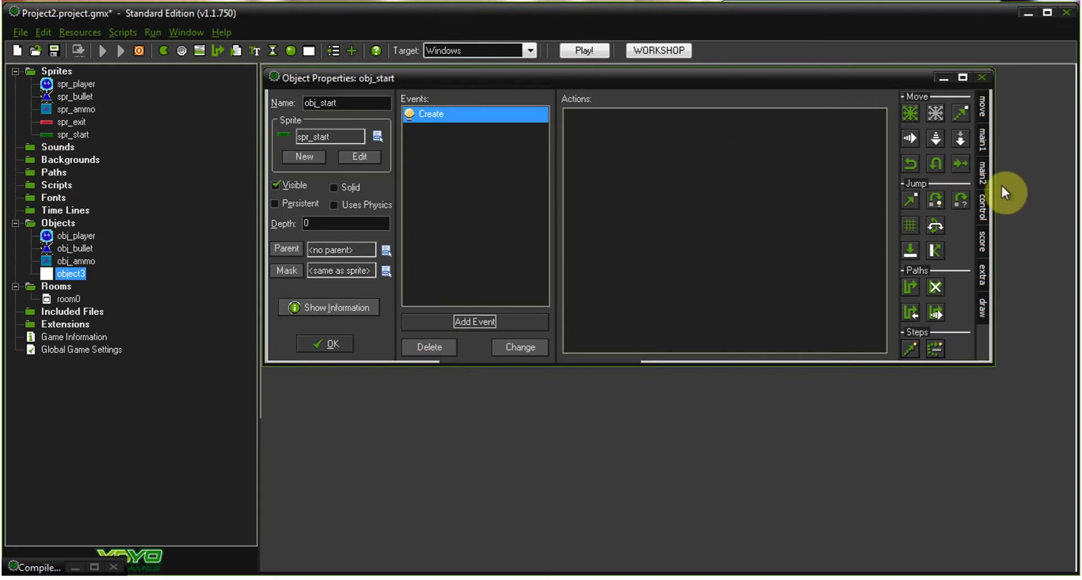
pyautogui.click(984, 170)
pyautogui.click(982, 141)
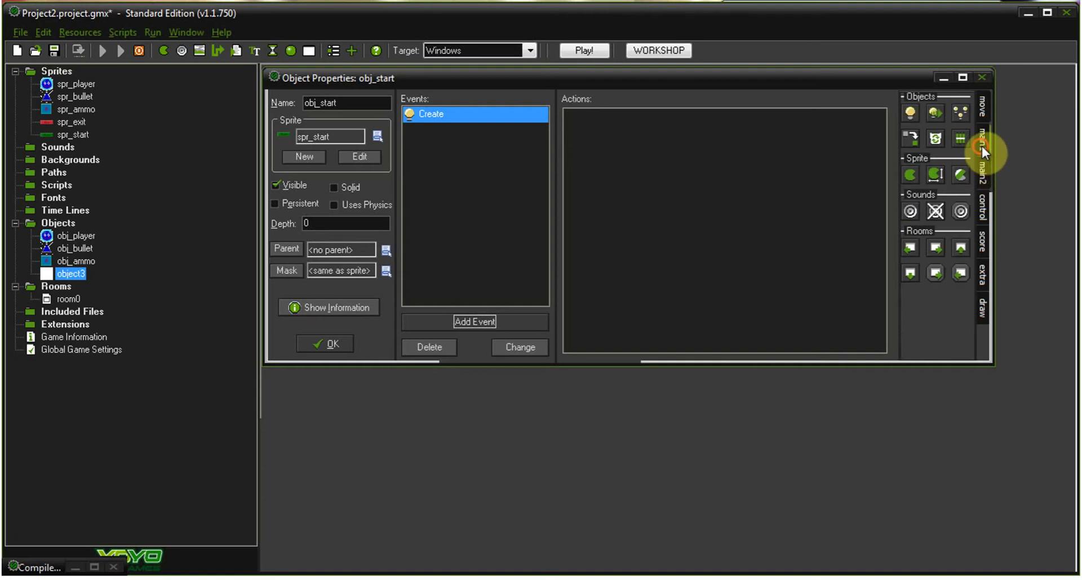
pyautogui.moveTo(910, 174); pyautogui.dragTo(762, 180)
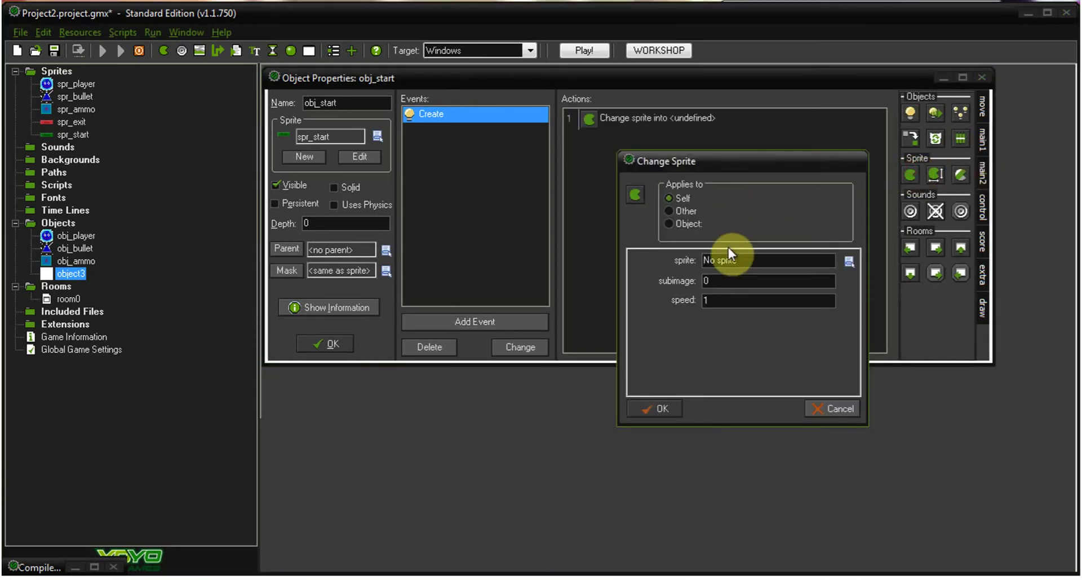
# - Set the Change Sprite action to spr_start and confirm it
pyautogui.click(849, 261)
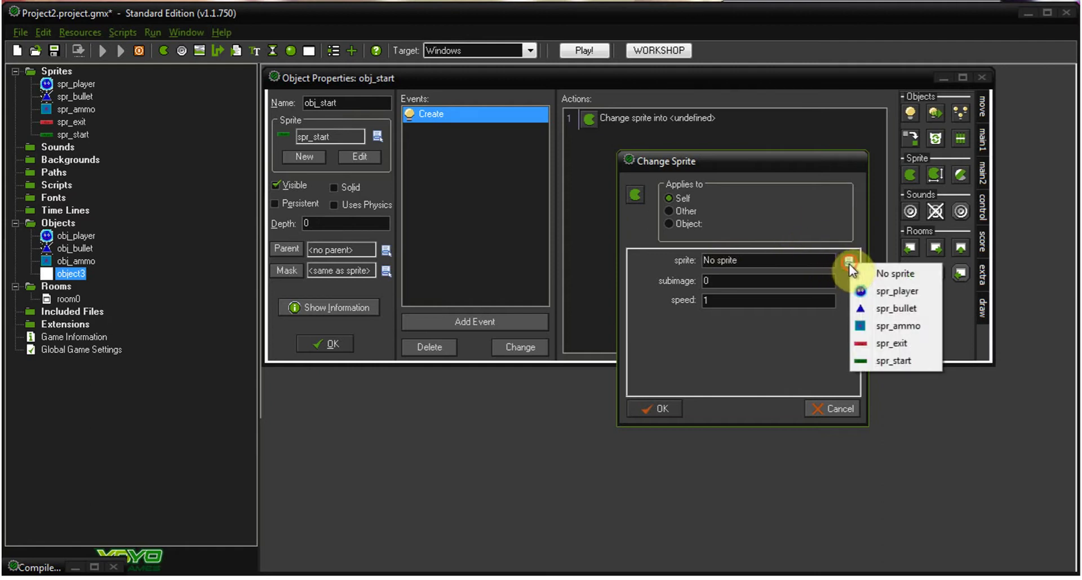
pyautogui.click(893, 360)
pyautogui.click(752, 280)
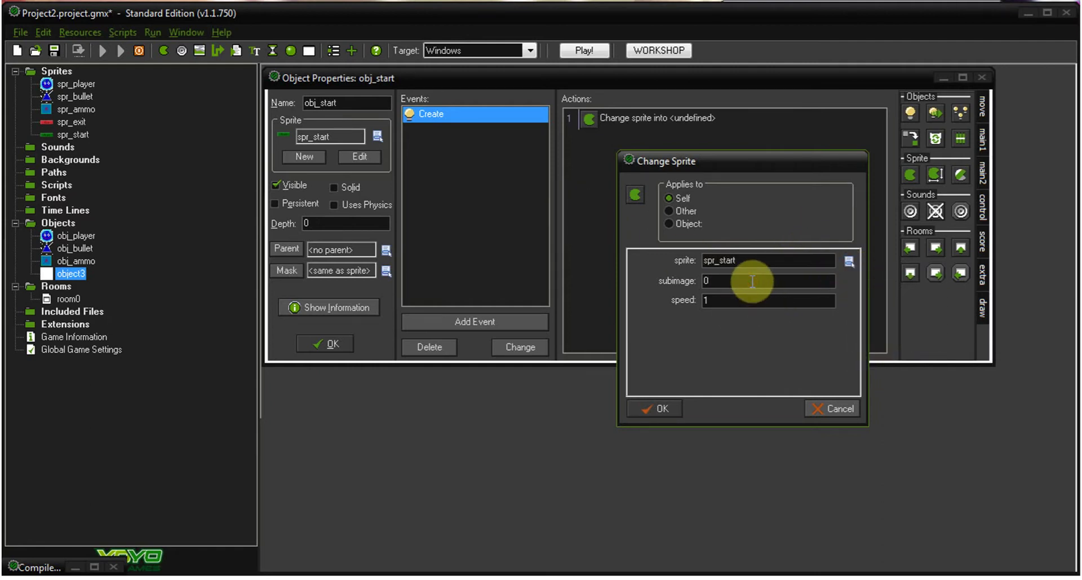
pyautogui.click(718, 299)
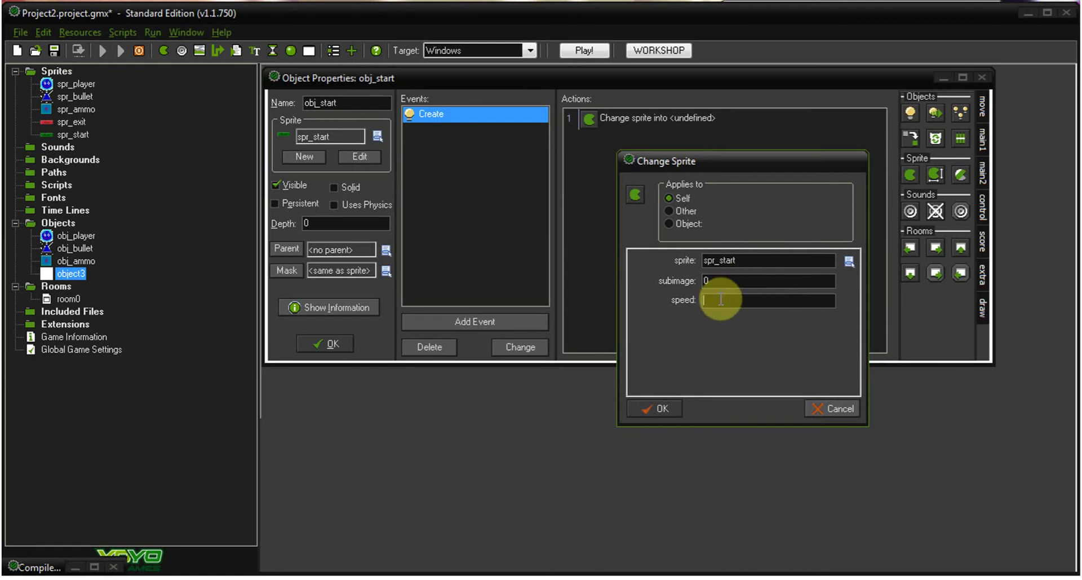
pyautogui.click(660, 410)
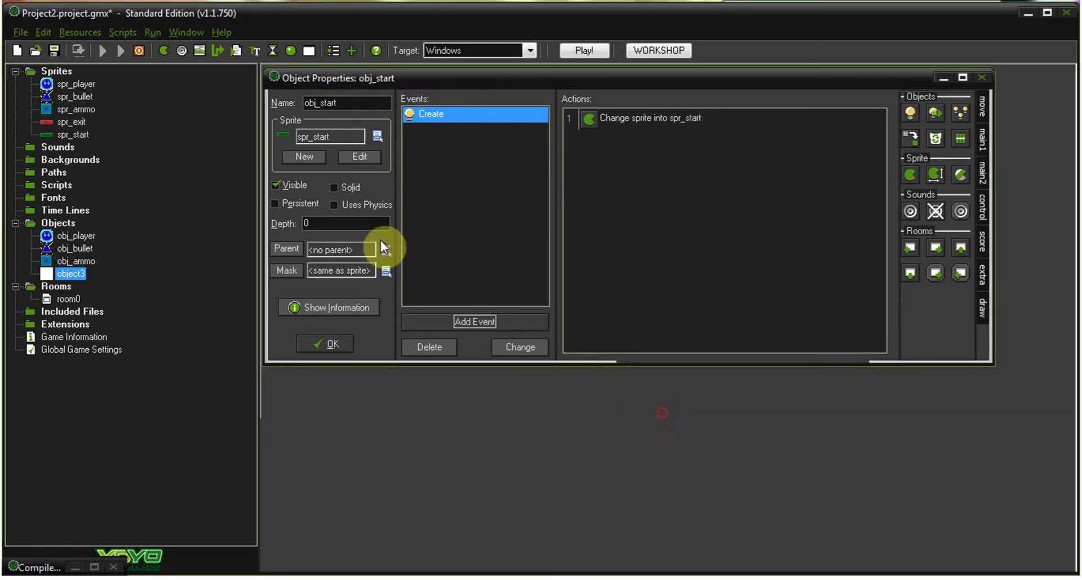
# - Review spr_start's frames in the sprite editor, then close it and its properties
pyautogui.doubleClick(73, 134)
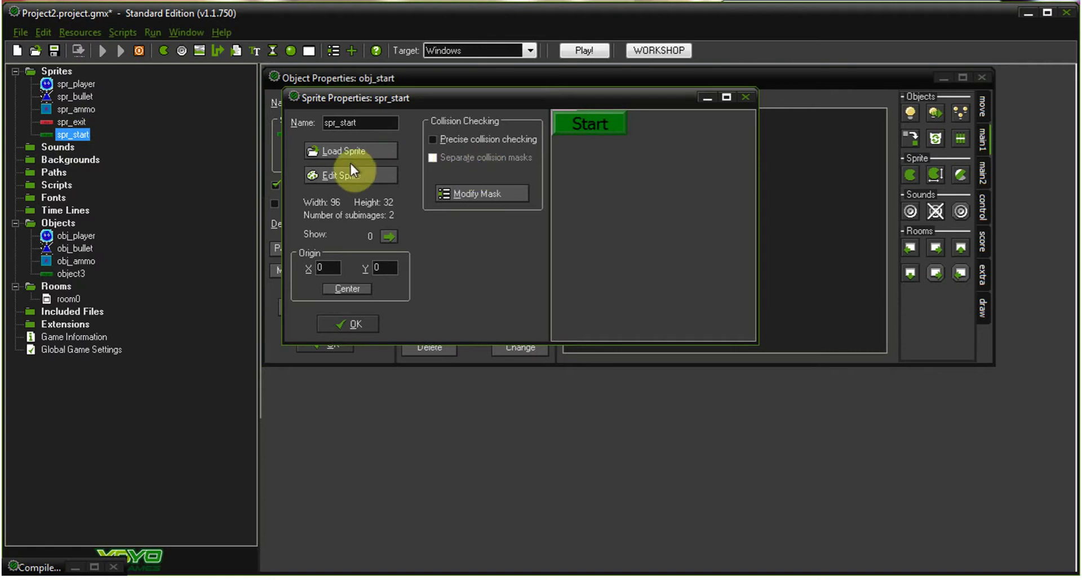
pyautogui.click(349, 173)
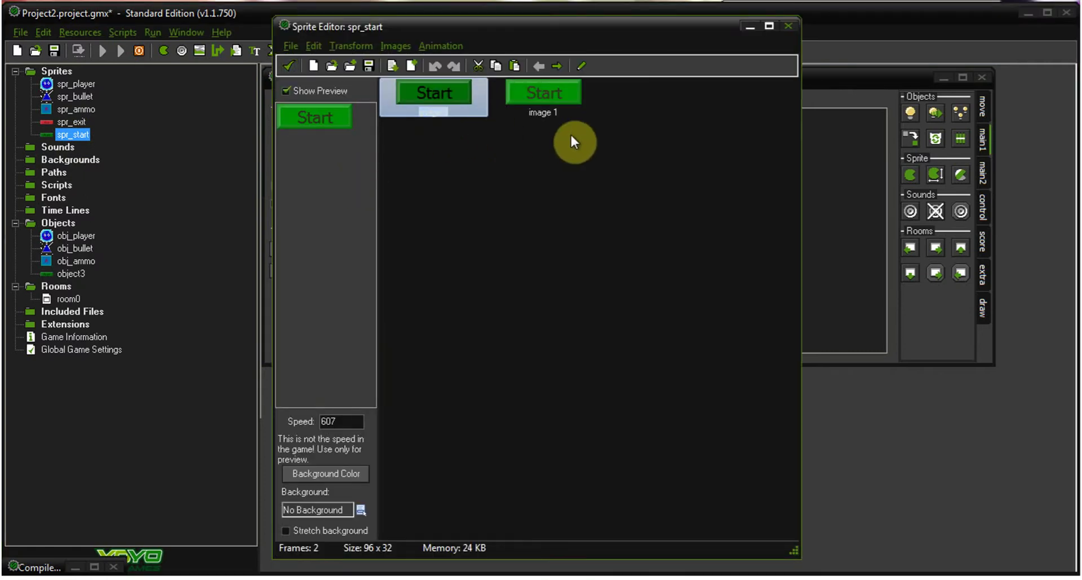
pyautogui.click(789, 26)
pyautogui.click(745, 96)
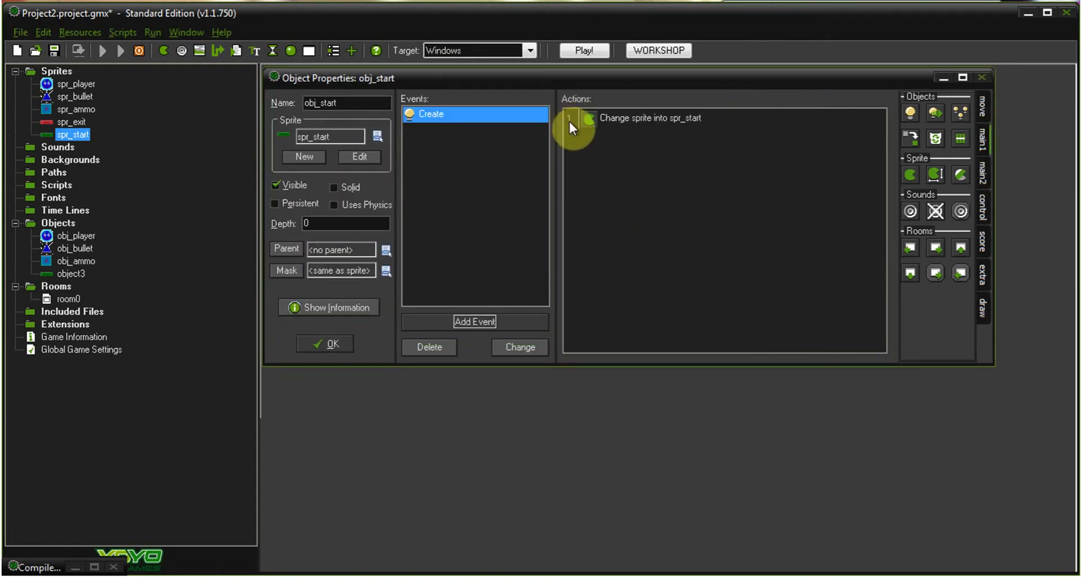
# - Add a Mouse Left Button event to obj_start
pyautogui.click(495, 325)
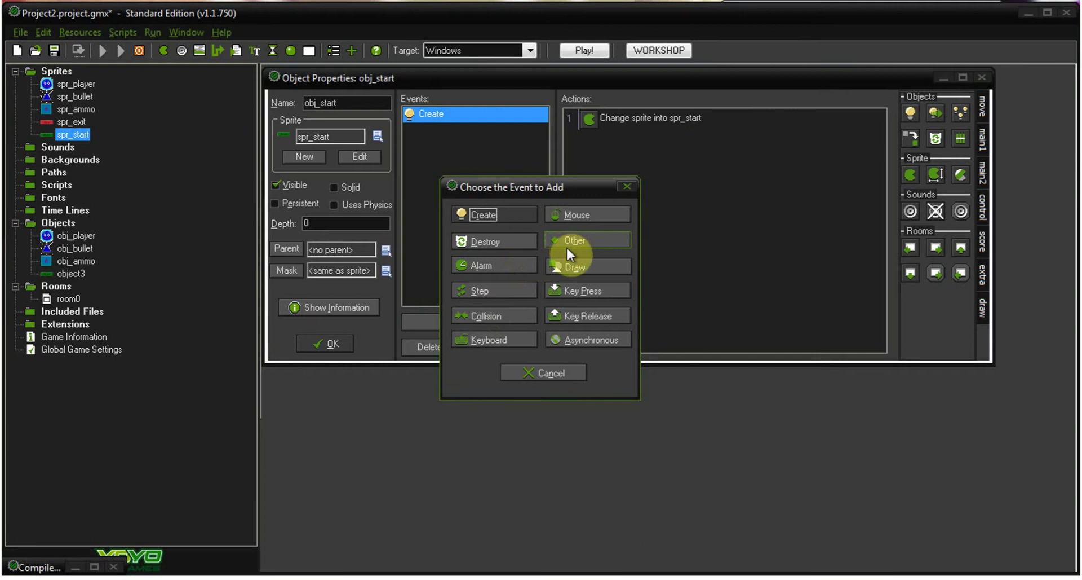
pyautogui.click(571, 214)
pyautogui.click(621, 217)
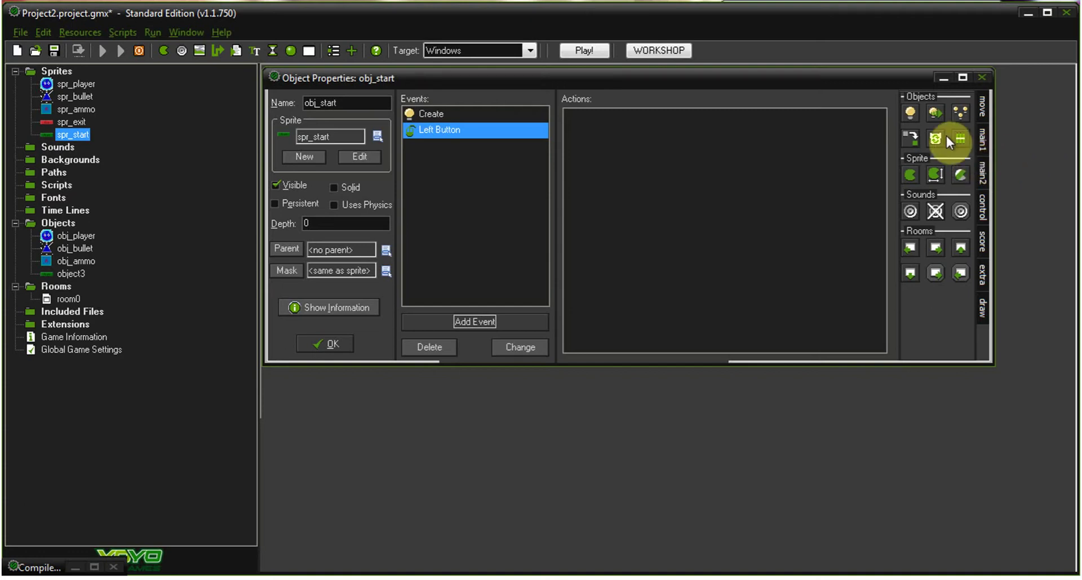
# - Attach an Execute Code action containing global.ammo=10; to the Left Button event
pyautogui.click(985, 207)
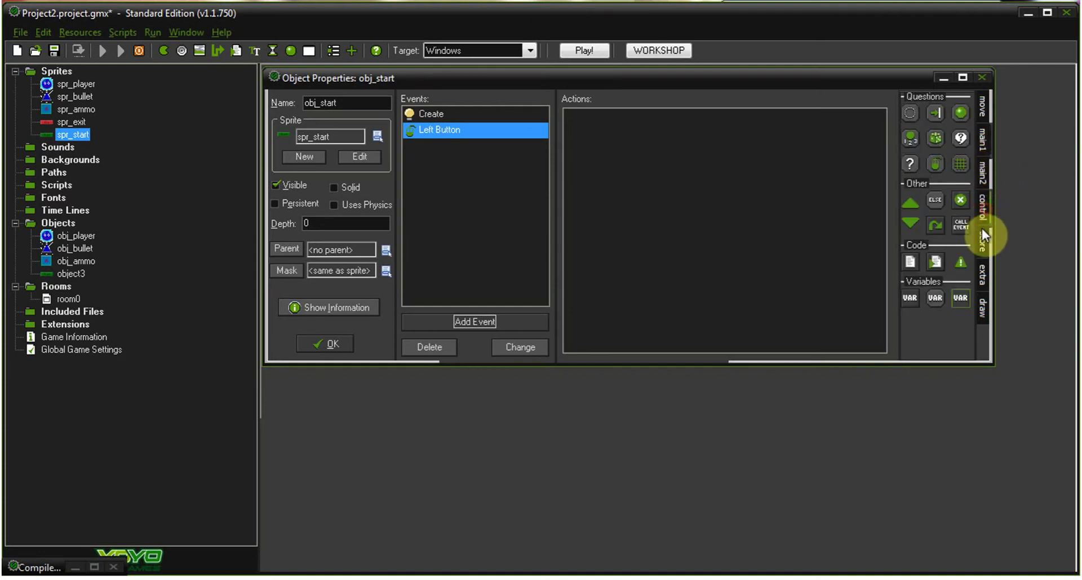
pyautogui.click(983, 232)
pyautogui.click(983, 207)
pyautogui.moveTo(910, 261); pyautogui.dragTo(798, 189)
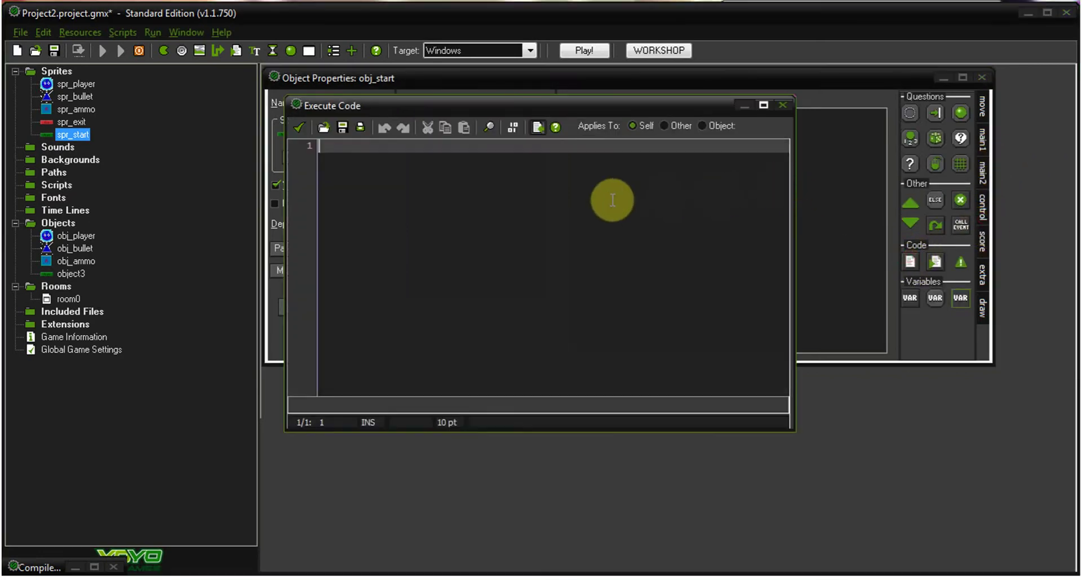
pyautogui.write('global')
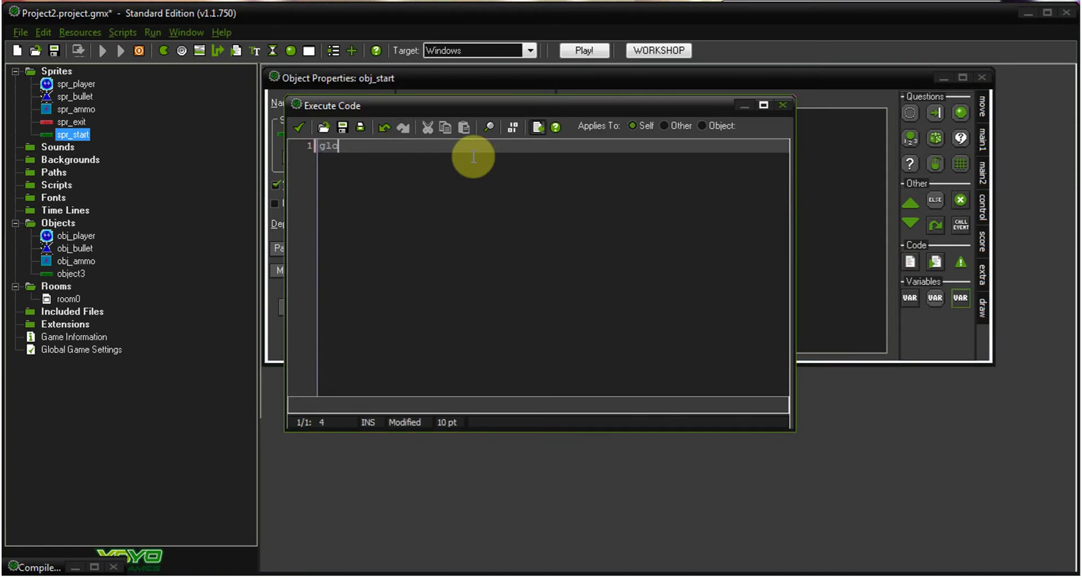
pyautogui.press('BackSpace')
pyautogui.write('l.ammo=10;')
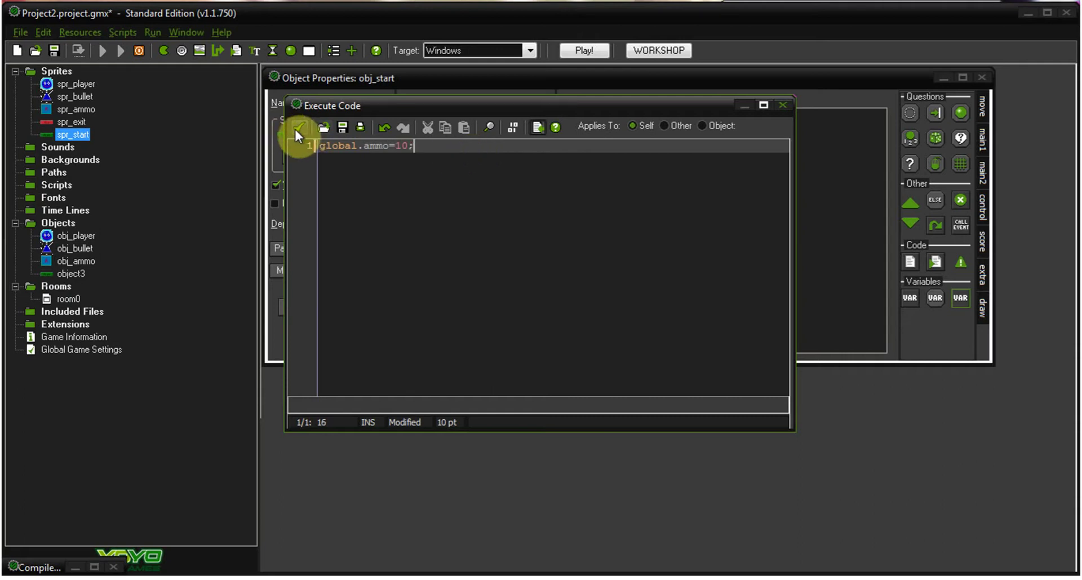
pyautogui.click(297, 131)
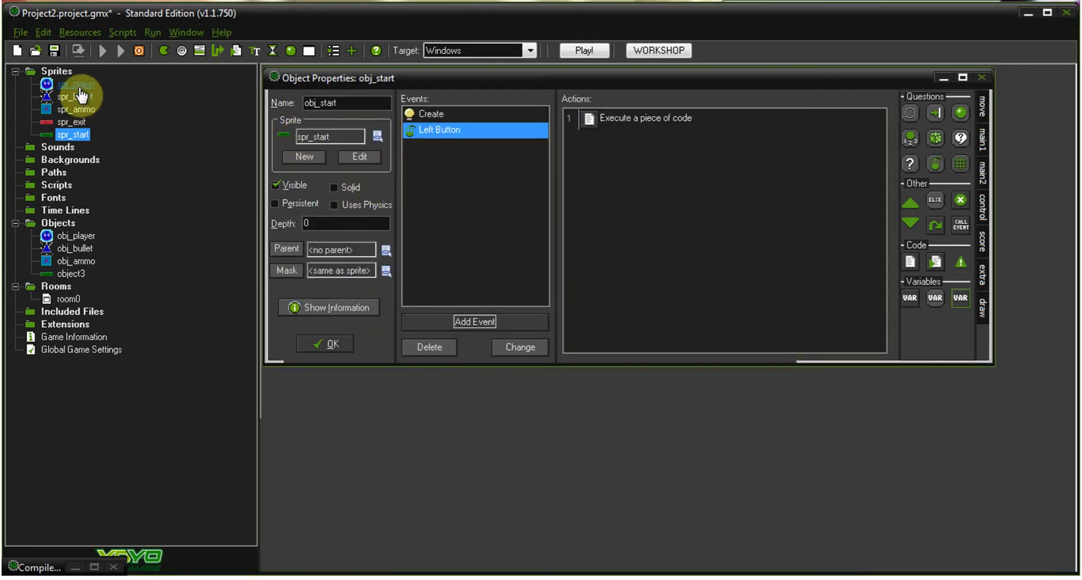
# - Delete obj_player's global.ammo code action and its Create event, then close obj_player
pyautogui.doubleClick(76, 235)
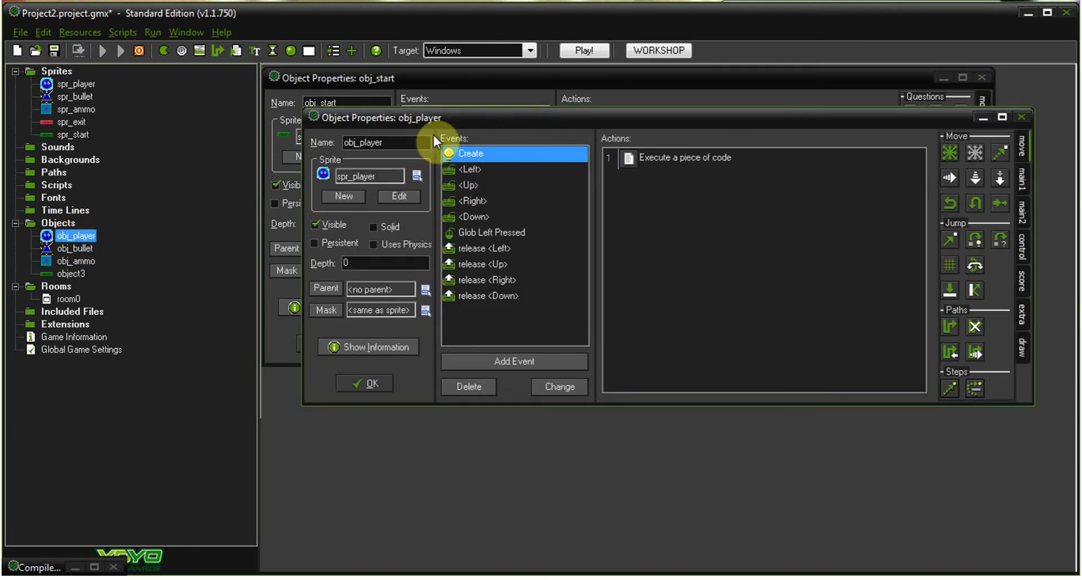
pyautogui.doubleClick(663, 155)
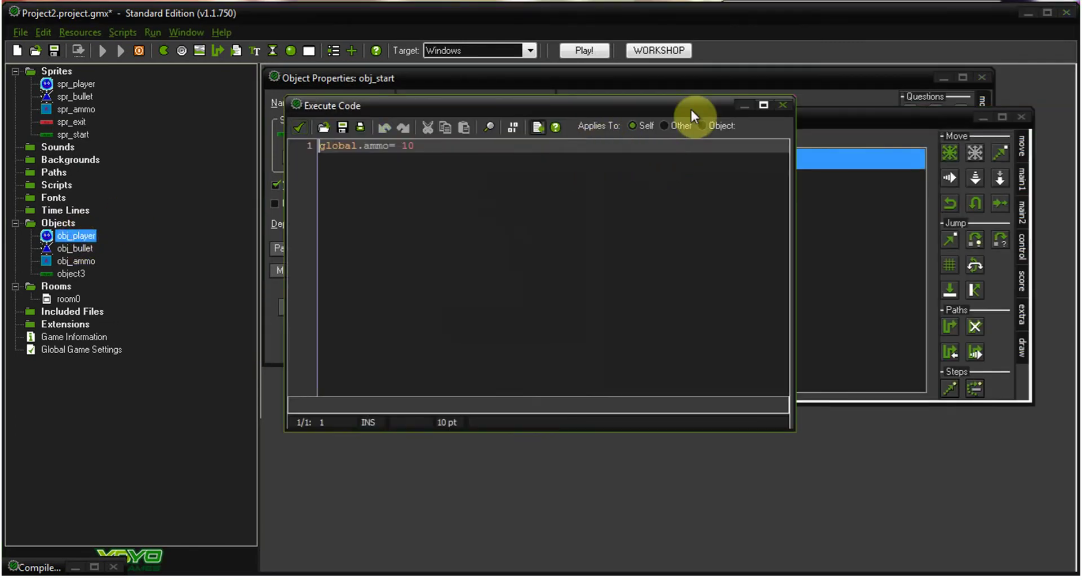
pyautogui.click(787, 105)
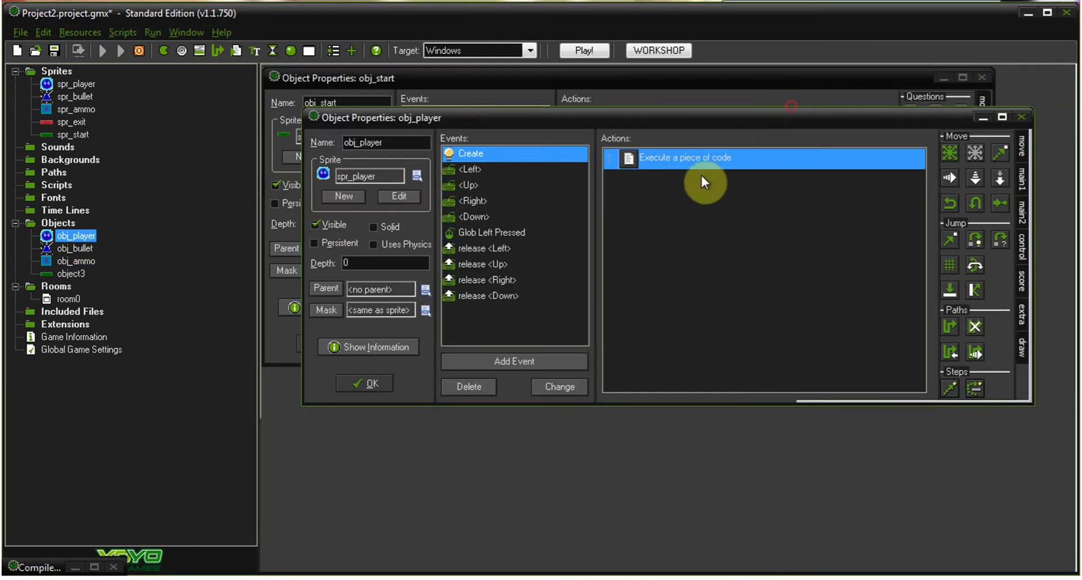
pyautogui.rightClick(670, 159)
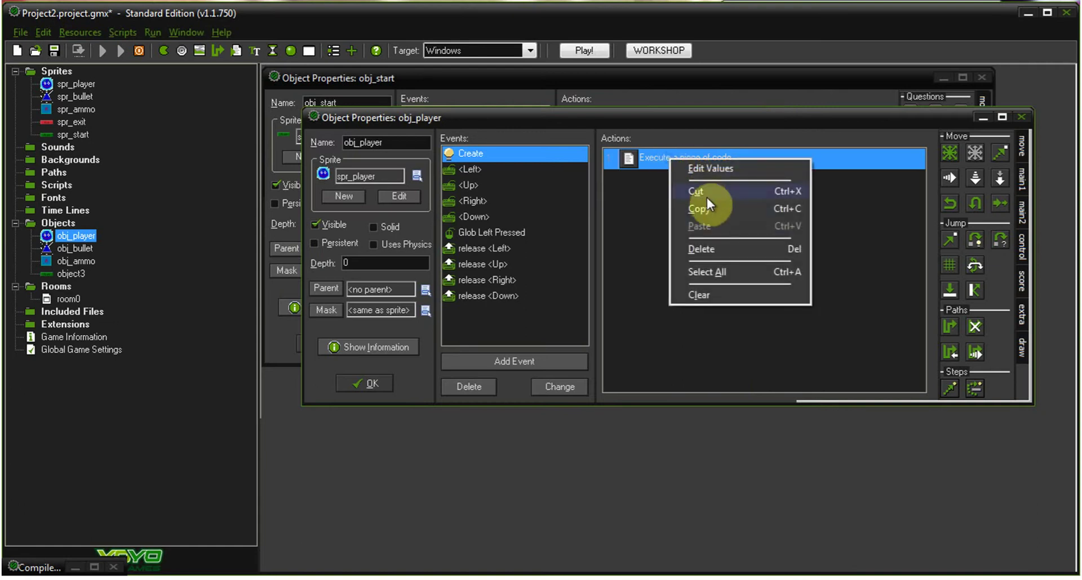
pyautogui.click(706, 248)
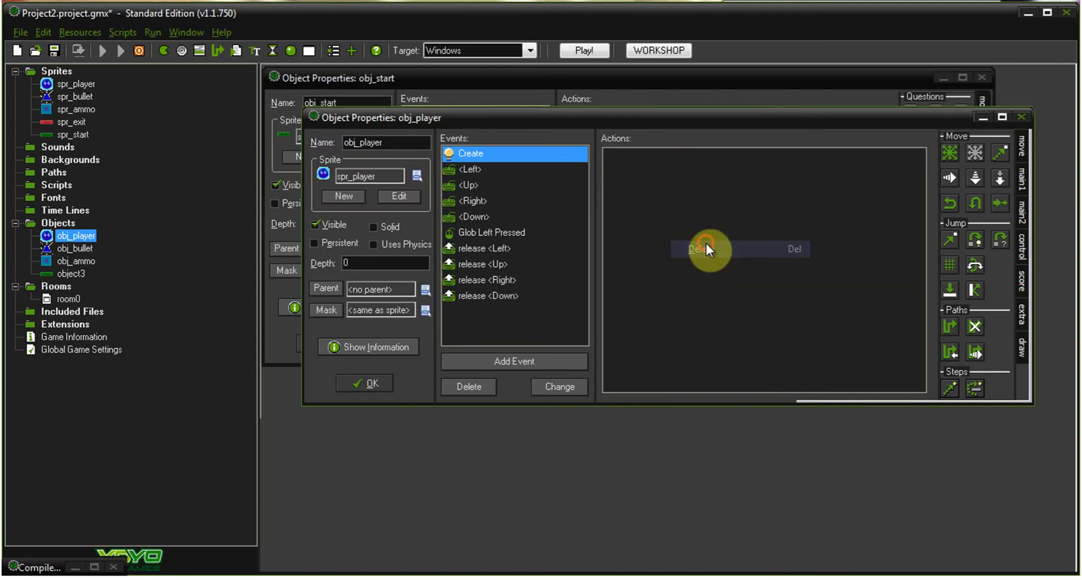
pyautogui.rightClick(507, 157)
pyautogui.click(532, 227)
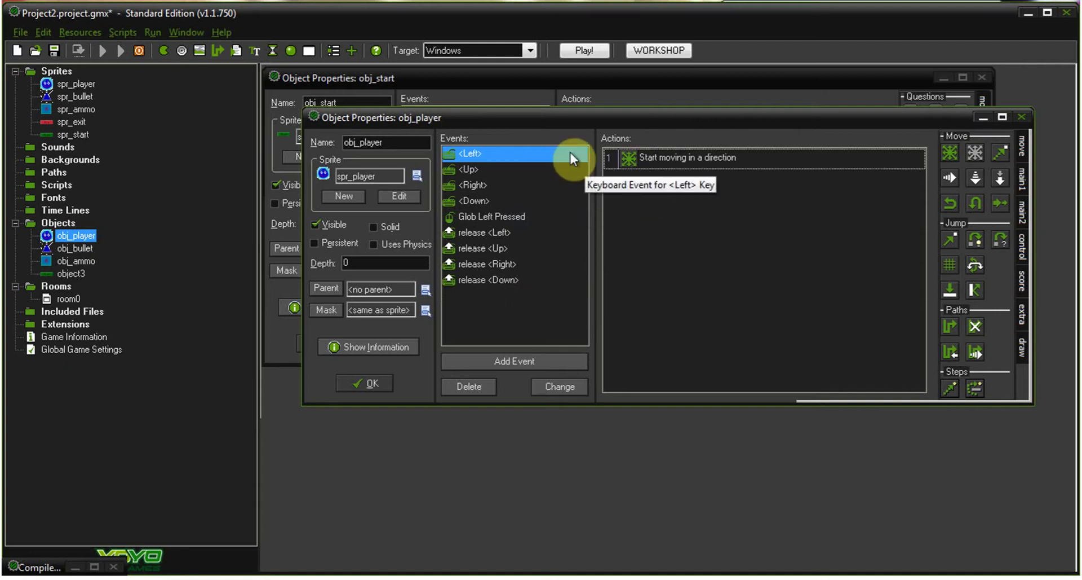
pyautogui.click(381, 383)
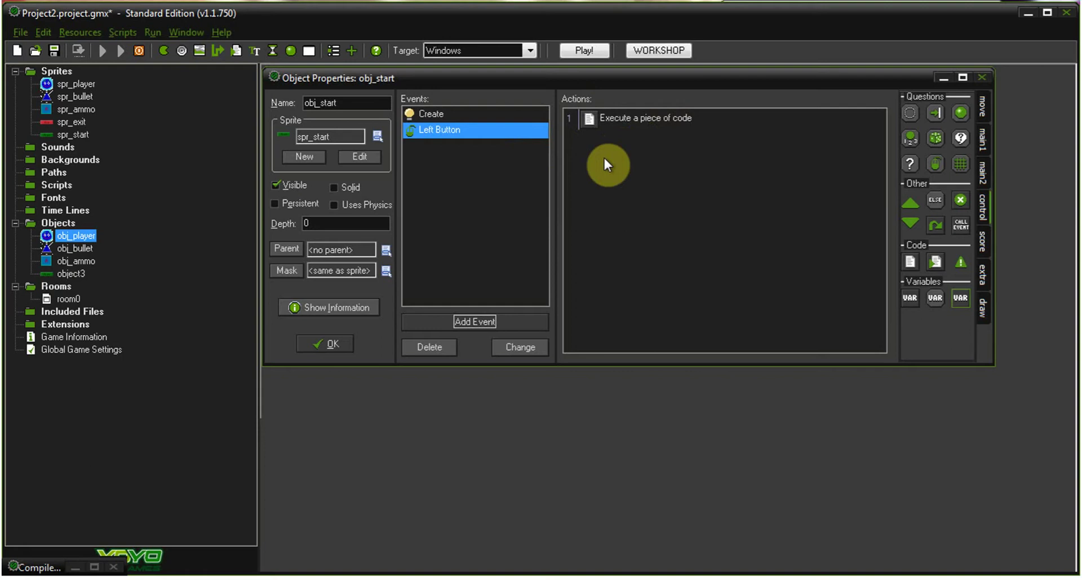
# - Add a Set Lives action setting lives to 3 in the Left Button event
pyautogui.click(980, 240)
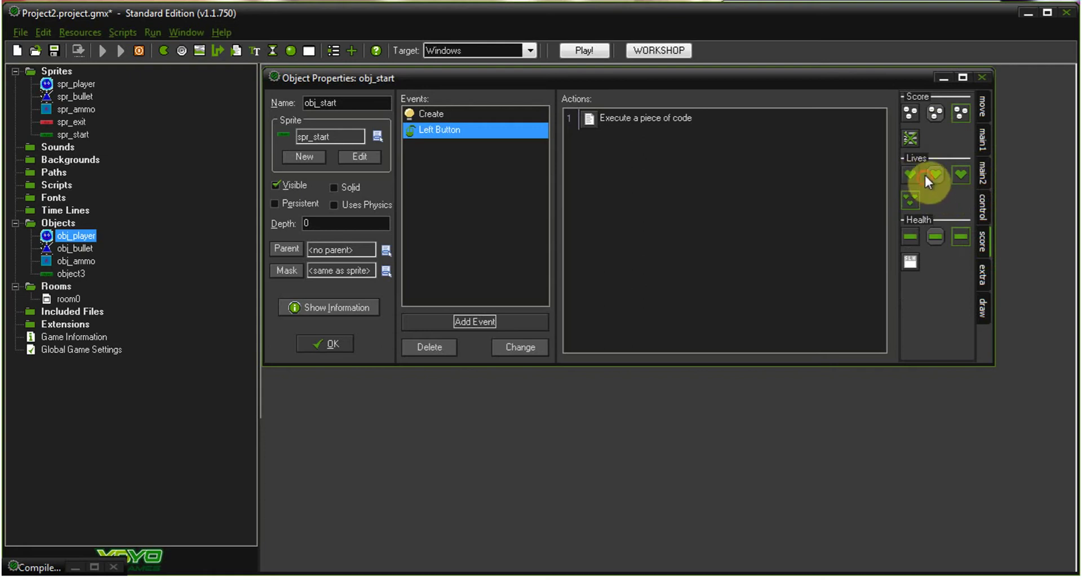
pyautogui.moveTo(927, 178); pyautogui.dragTo(640, 144)
pyautogui.click(759, 259)
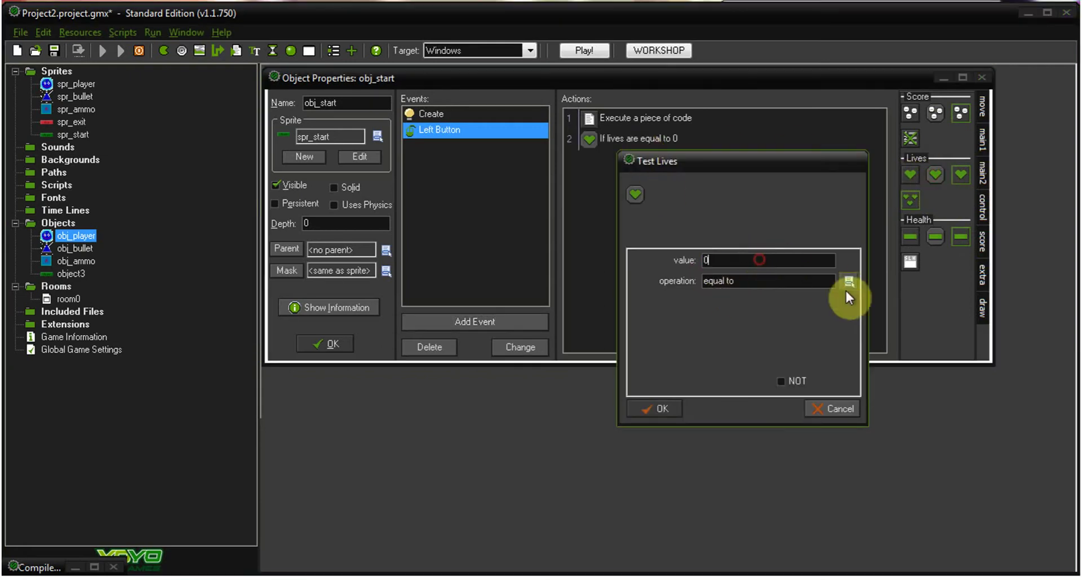
pyautogui.click(838, 405)
pyautogui.moveTo(803, 177); pyautogui.dragTo(663, 181)
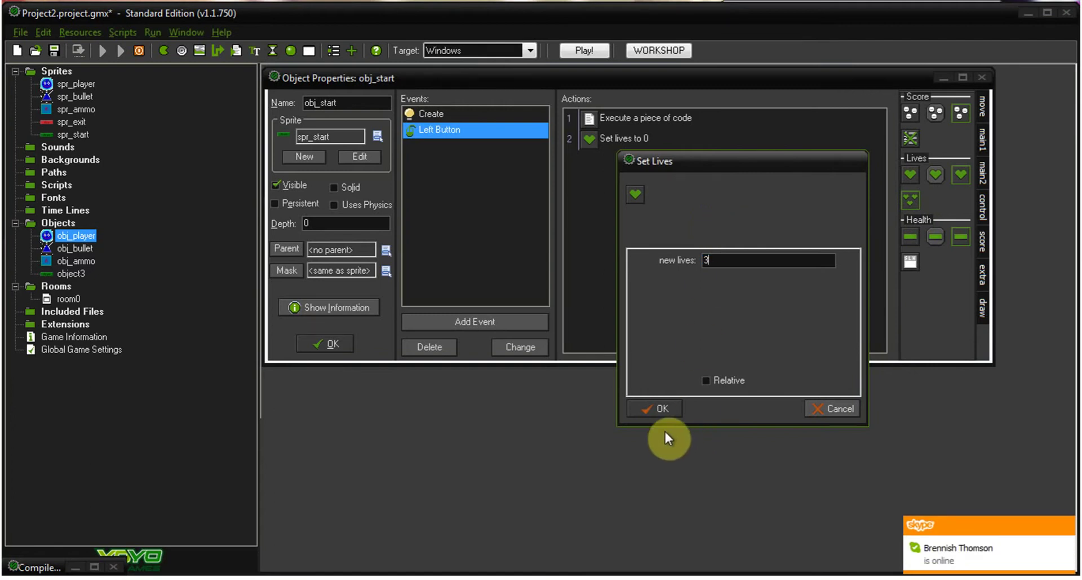
pyautogui.click(659, 411)
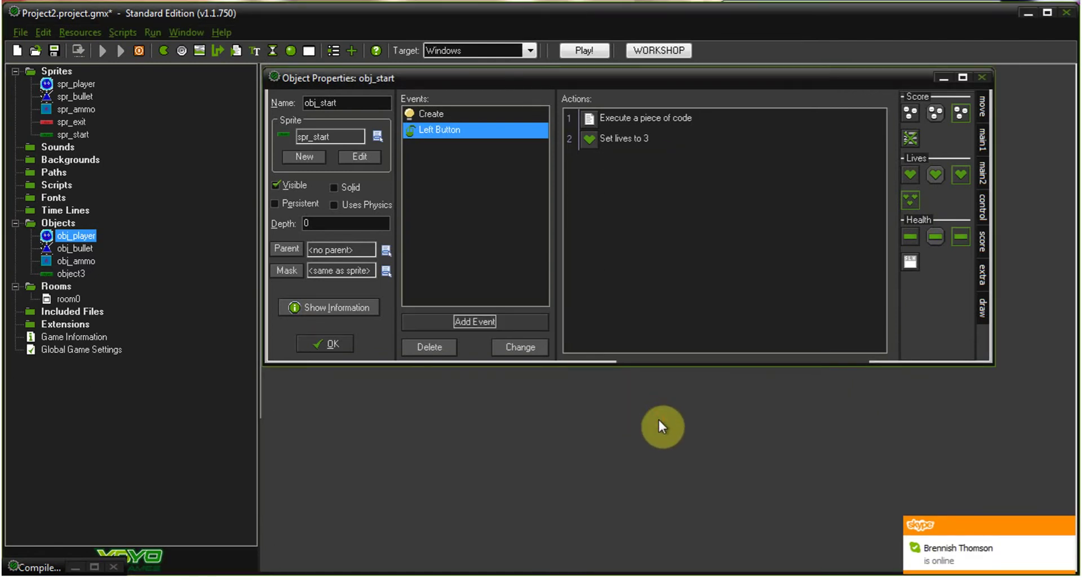
# - Append a Go to next room action after the lives action
pyautogui.click(983, 260)
pyautogui.click(982, 248)
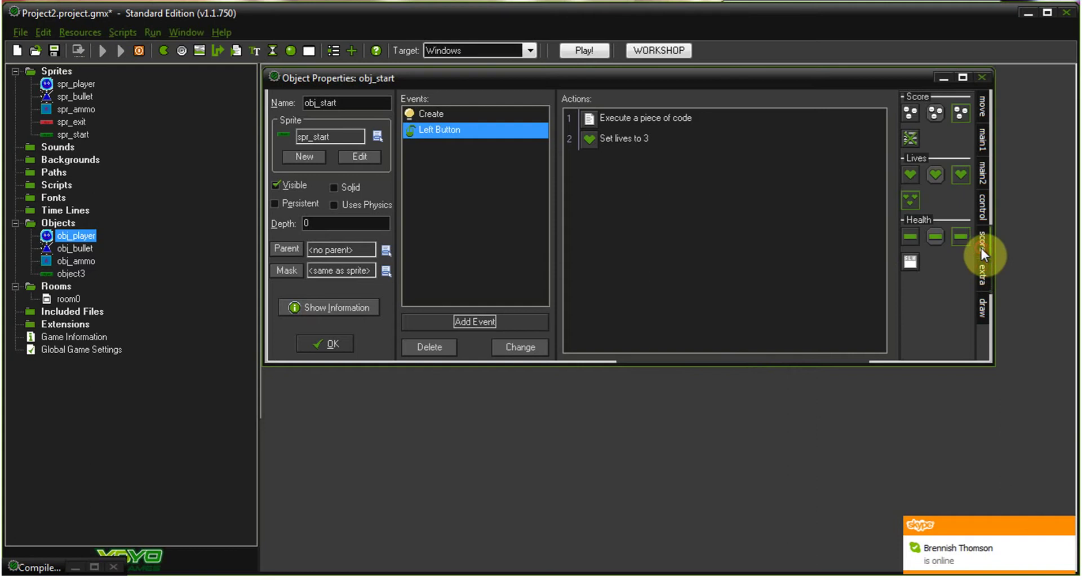
pyautogui.click(986, 212)
pyautogui.click(983, 174)
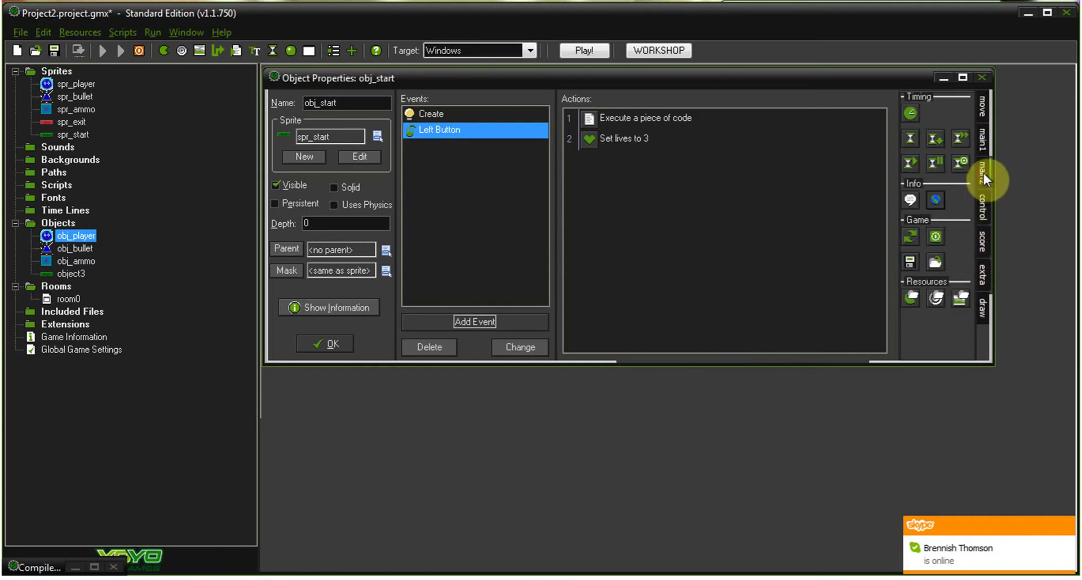
pyautogui.click(983, 140)
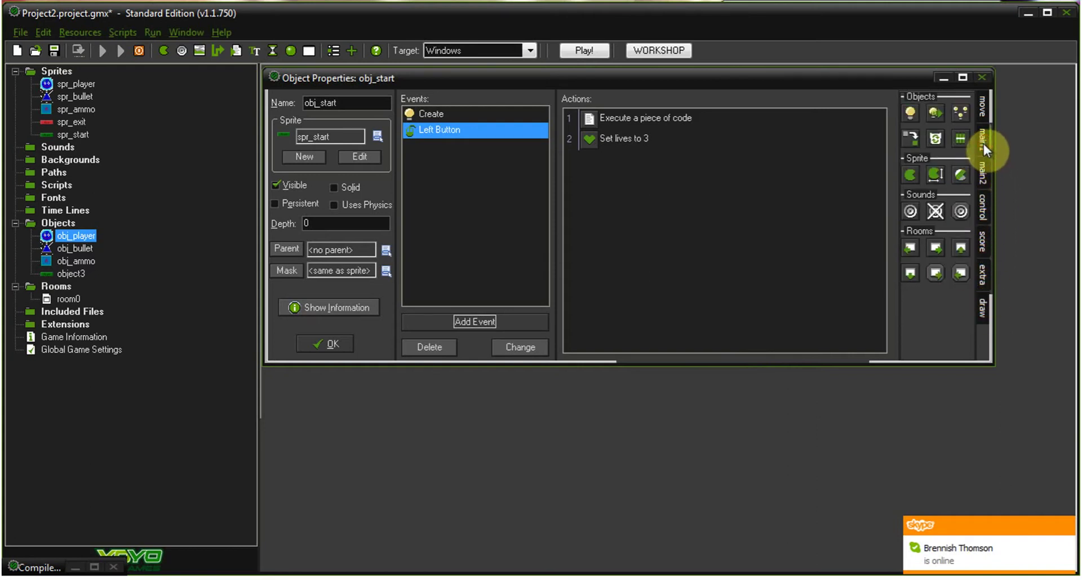
pyautogui.moveTo(936, 247); pyautogui.dragTo(608, 158)
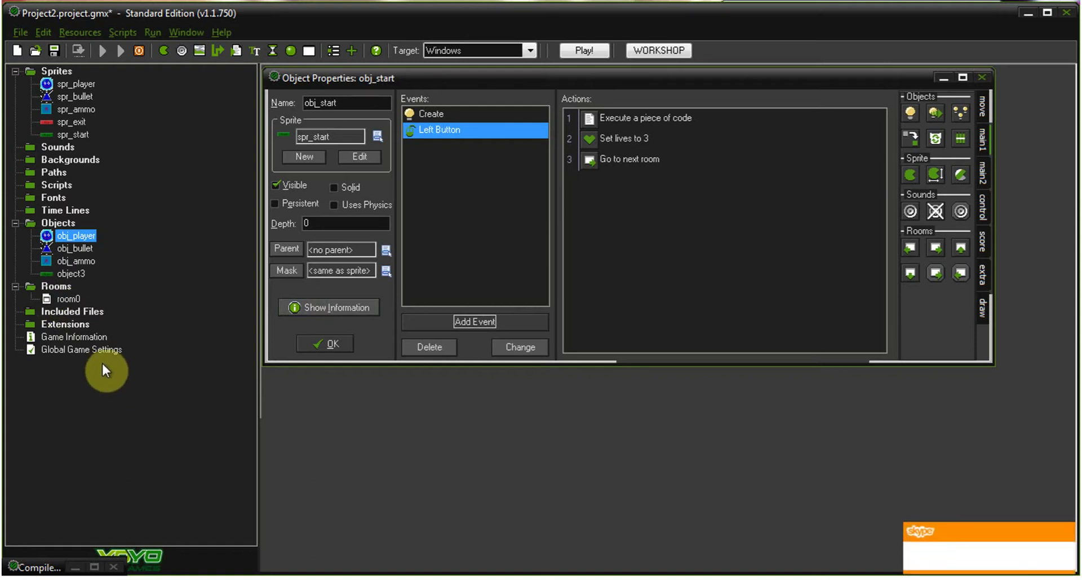
# - Add a Mouse Enter event to obj_start changing its sprite to spr_start, subimage 1, speed 0
pyautogui.click(445, 325)
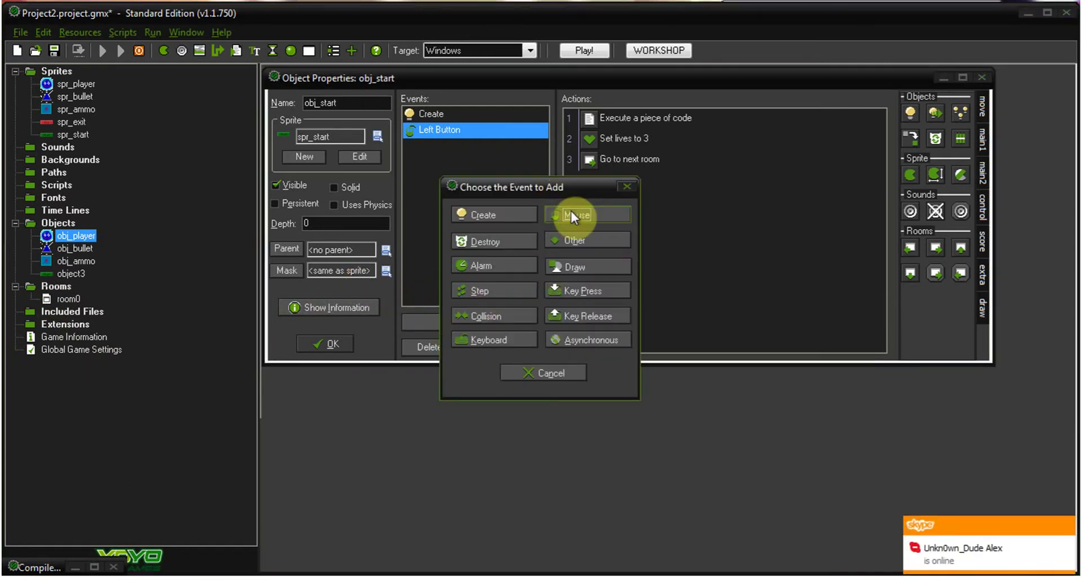
pyautogui.click(571, 212)
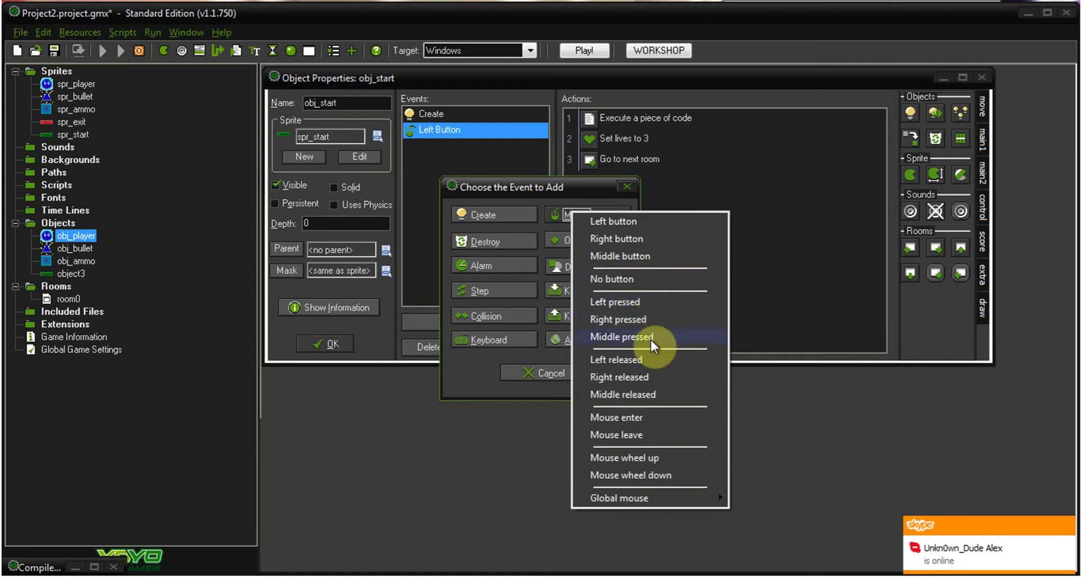
pyautogui.click(644, 417)
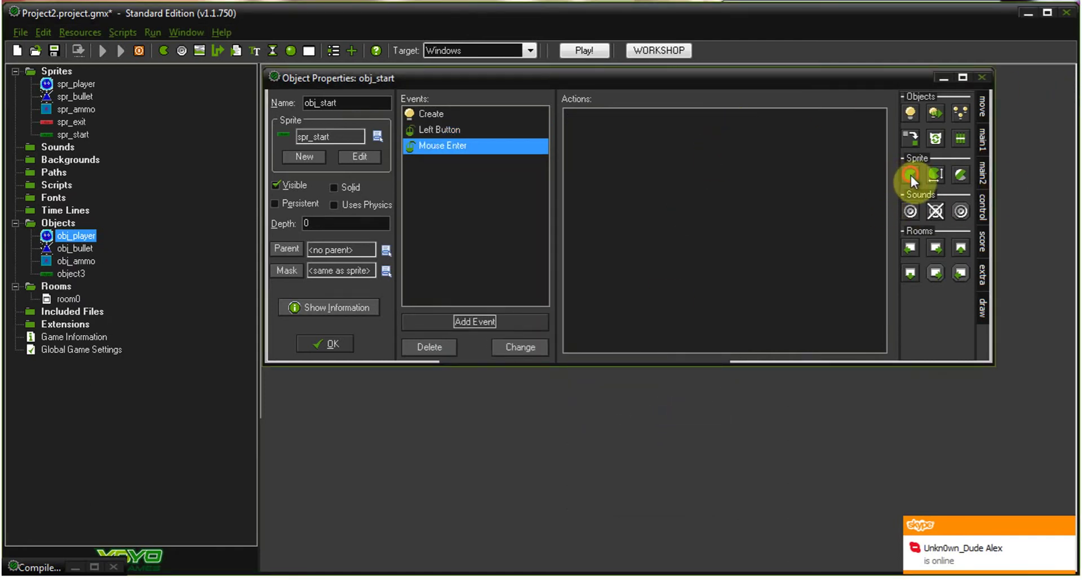
pyautogui.moveTo(911, 175); pyautogui.dragTo(789, 142)
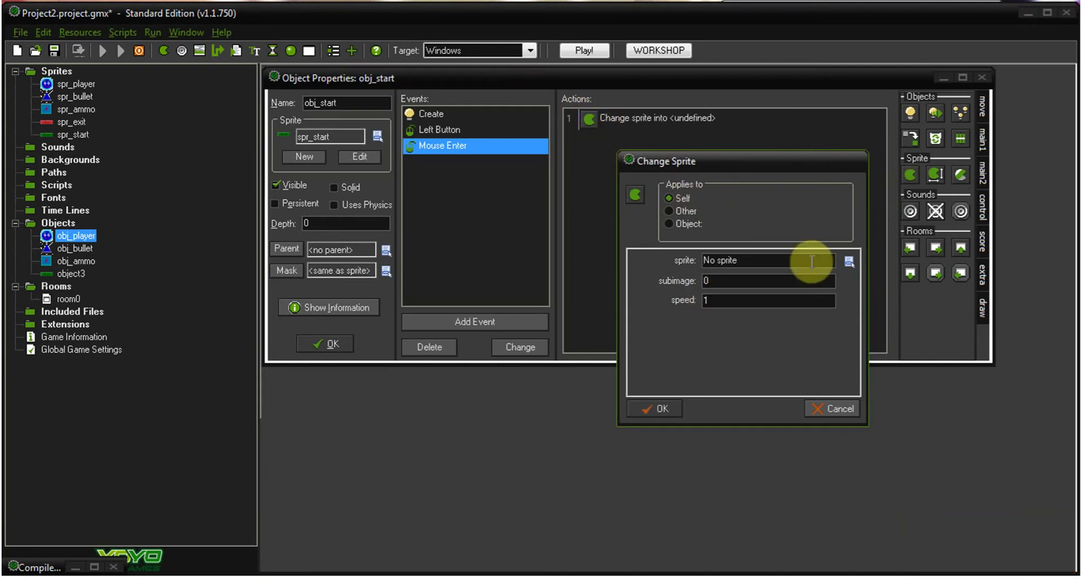
pyautogui.click(850, 261)
pyautogui.click(886, 355)
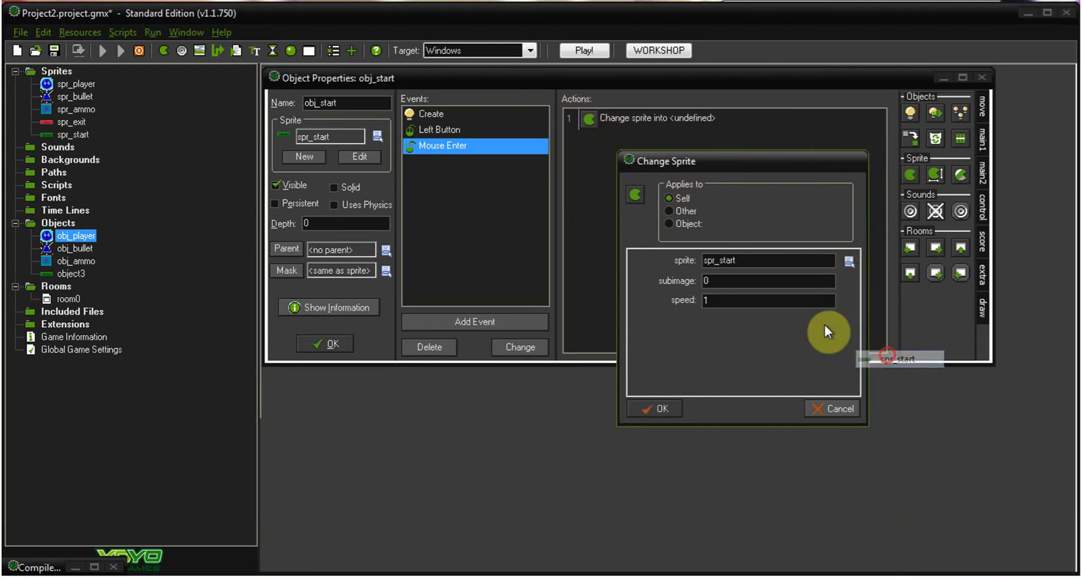
pyautogui.click(767, 281)
pyautogui.press('BackSpace')
pyautogui.write('1')
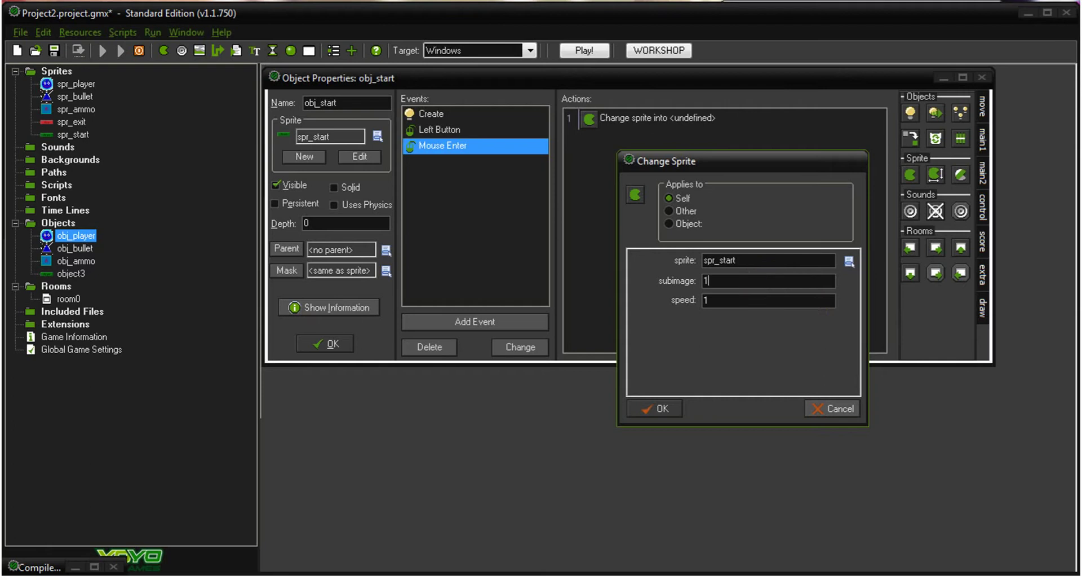
pyautogui.click(750, 300)
pyautogui.press('BackSpace')
pyautogui.write('0')
pyautogui.click(665, 405)
# - Add a Mouse Leave event changing the sprite to spr_start, subimage 0, speed 0
pyautogui.click(498, 319)
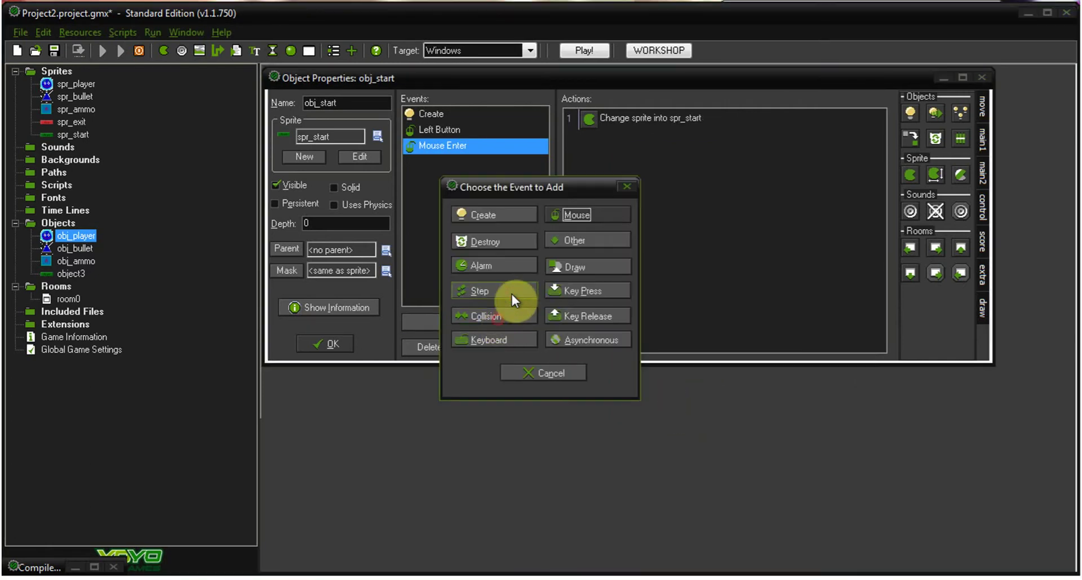
pyautogui.click(579, 215)
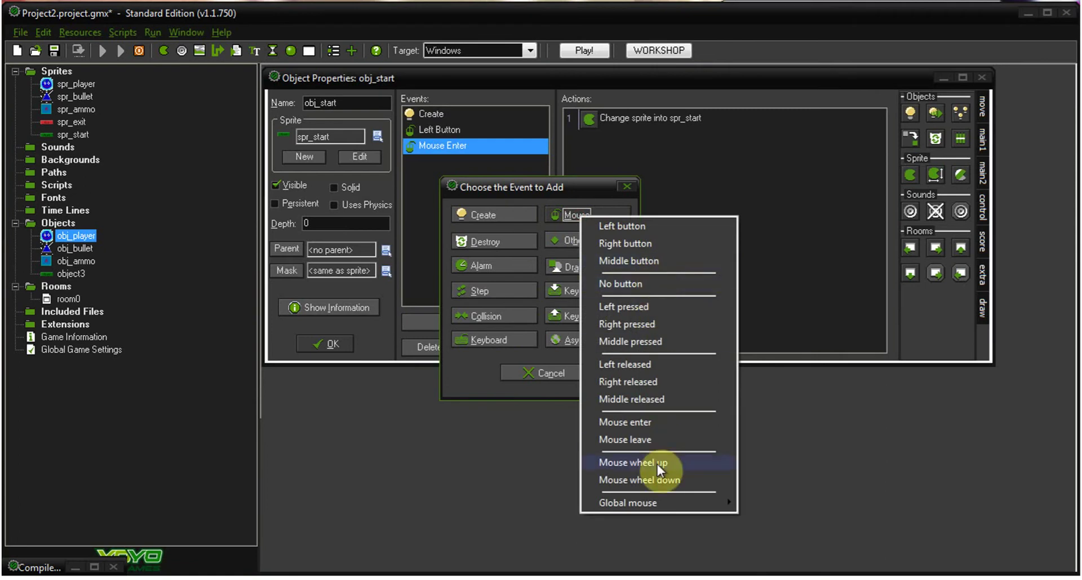
pyautogui.click(652, 438)
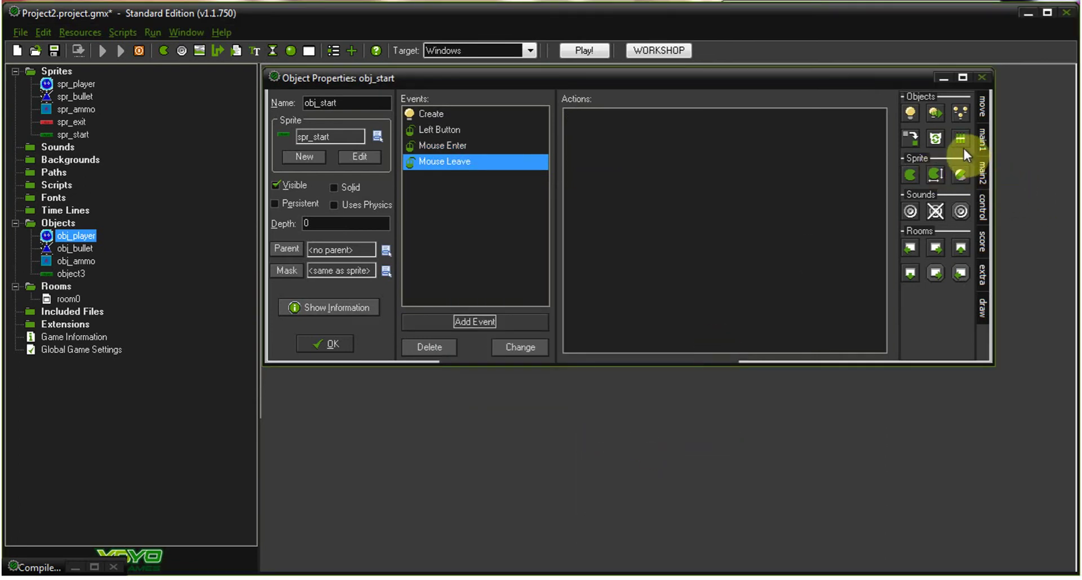
pyautogui.moveTo(905, 181); pyautogui.dragTo(773, 167)
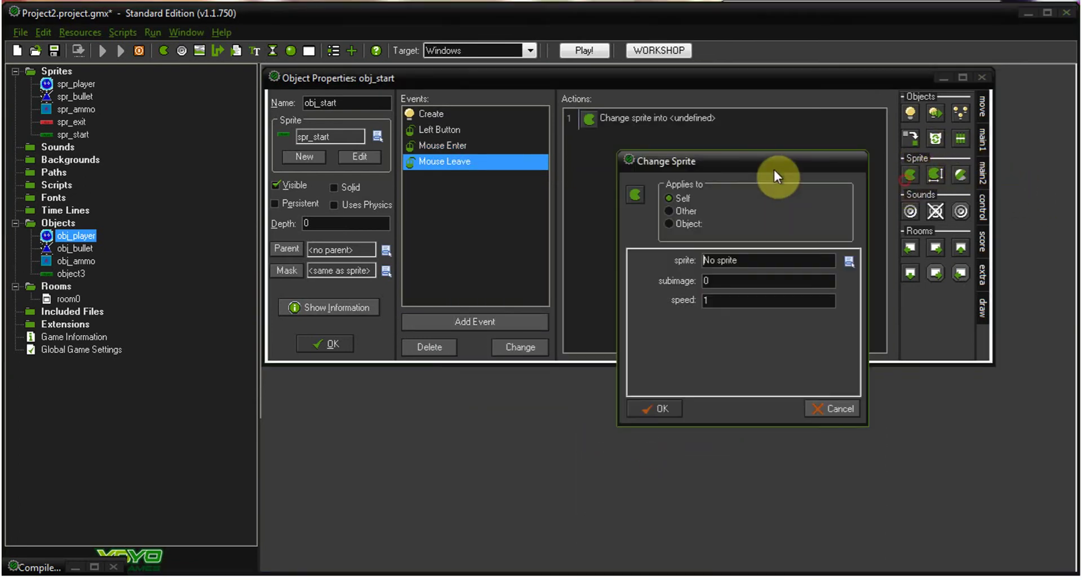
pyautogui.click(850, 262)
pyautogui.click(869, 363)
pyautogui.click(767, 302)
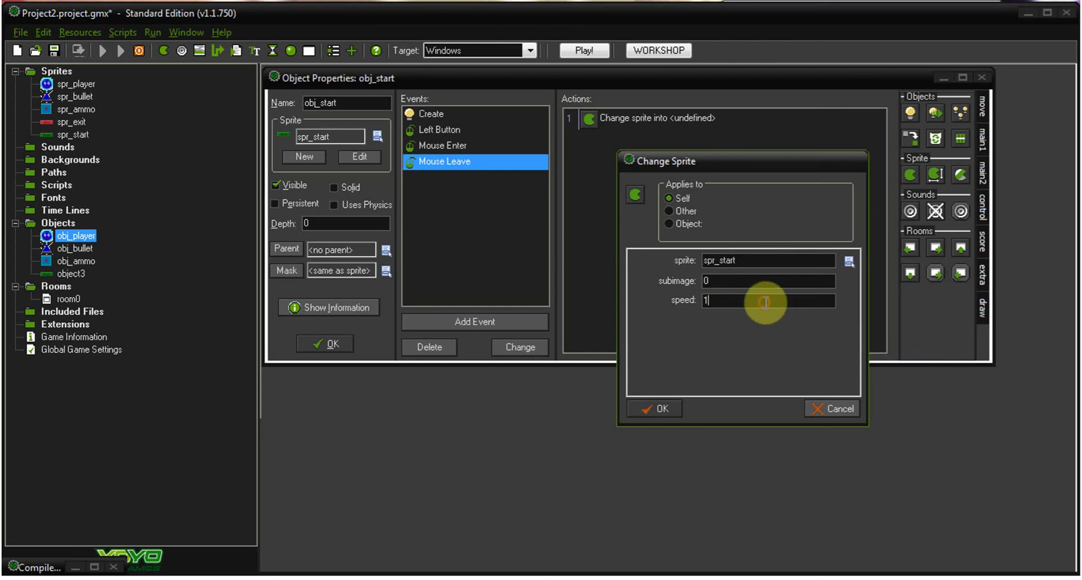
pyautogui.press('BackSpace')
pyautogui.write('0')
pyautogui.click(663, 411)
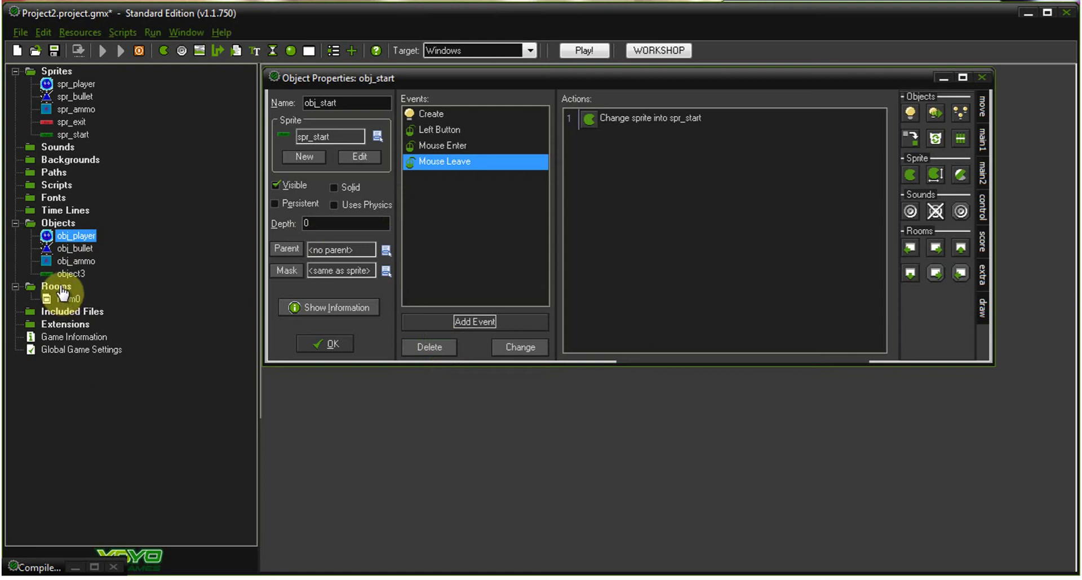
# - Create a new object and a new room, placing an object3 Start button instance in the room
pyautogui.click(300, 53)
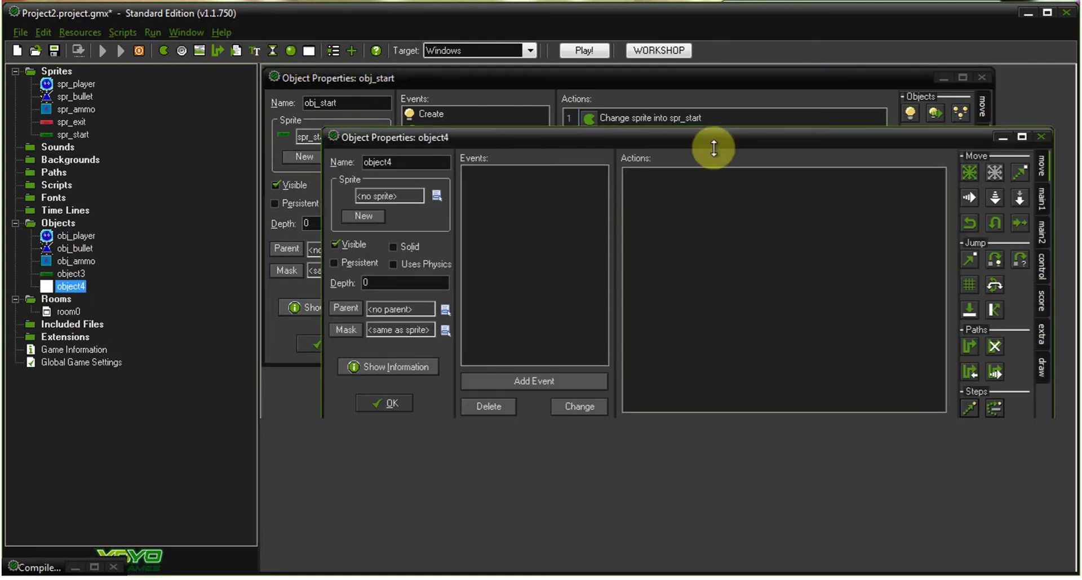
pyautogui.click(307, 50)
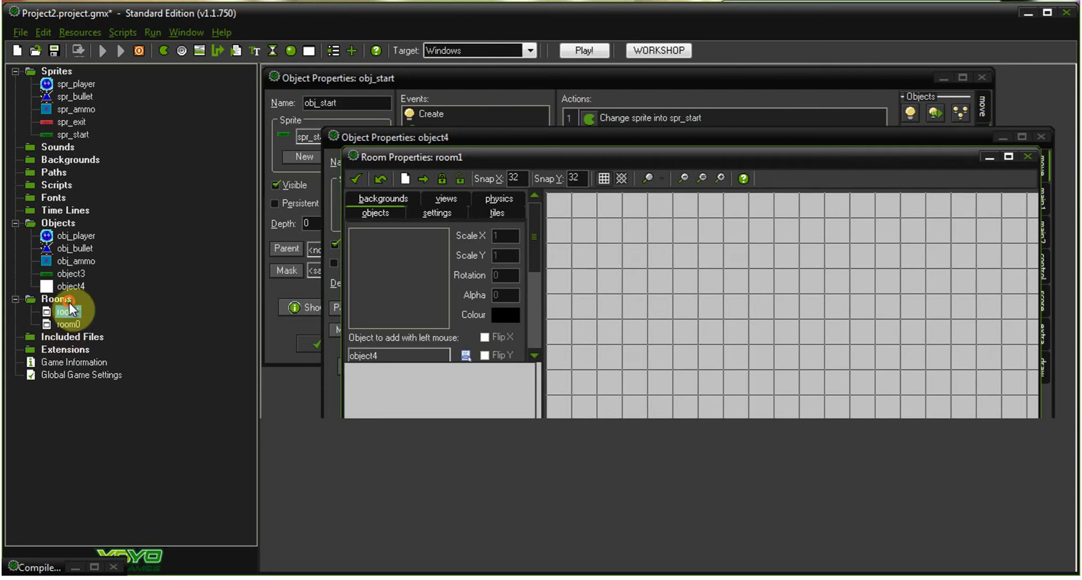
pyautogui.moveTo(598, 153); pyautogui.dragTo(599, 121)
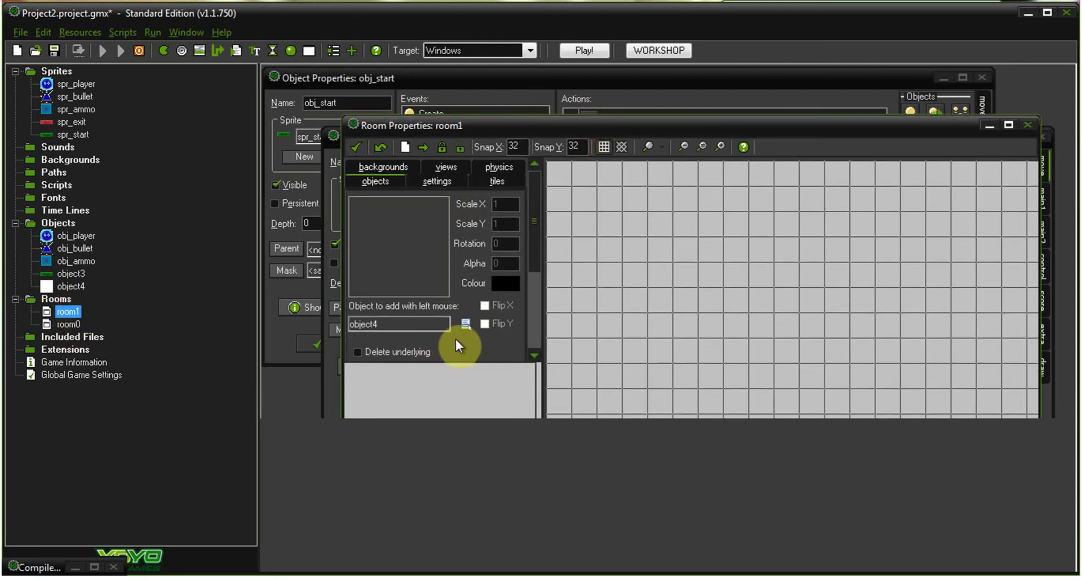
pyautogui.click(466, 323)
pyautogui.click(503, 388)
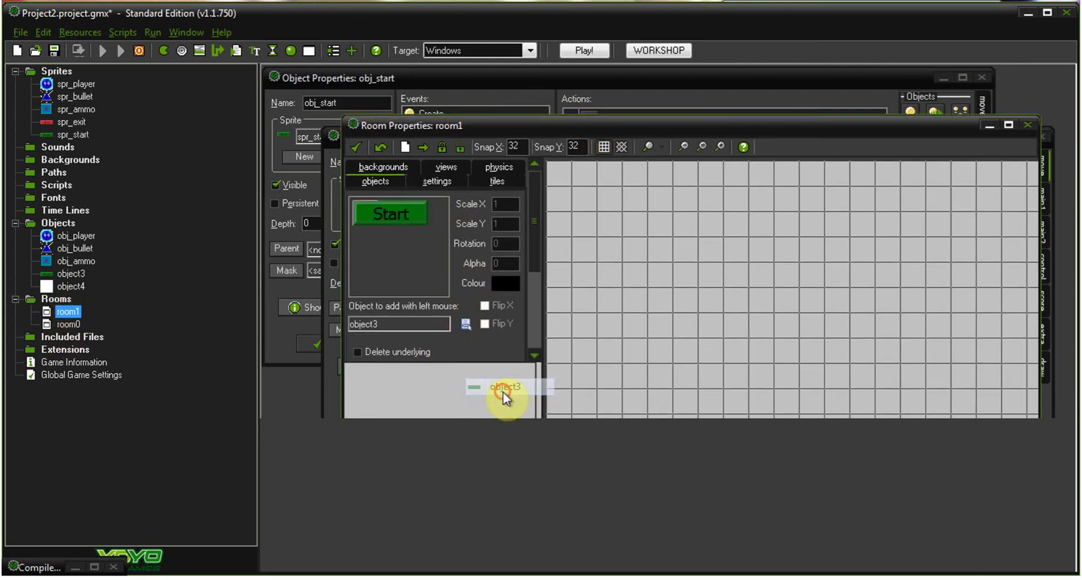
pyautogui.moveTo(747, 258); pyautogui.dragTo(749, 322)
# - Close the room editor and the obj_start and object4 windows, then run the game
pyautogui.click(358, 146)
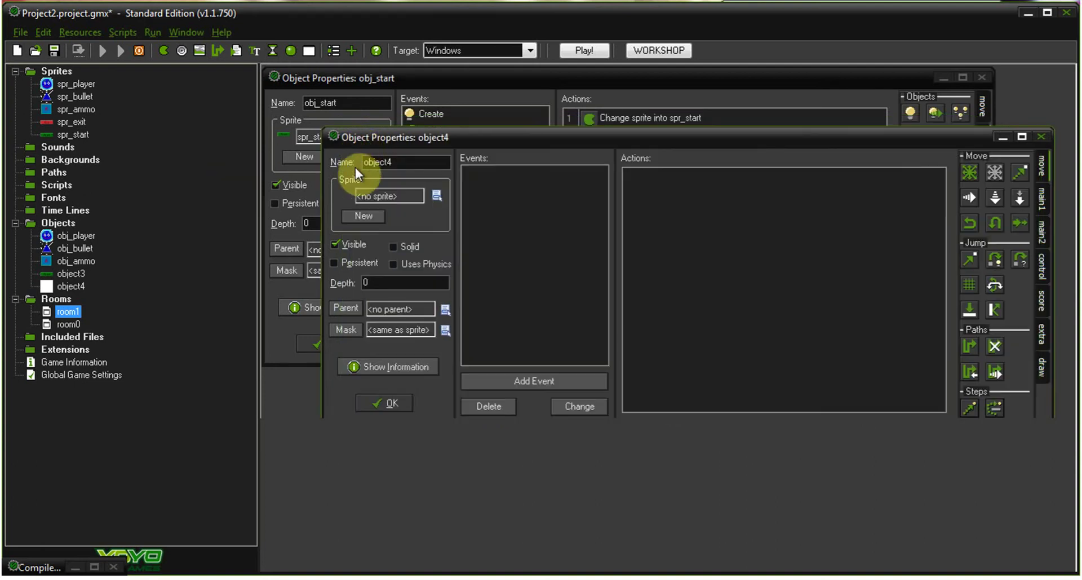
pyautogui.moveTo(361, 142); pyautogui.dragTo(424, 237)
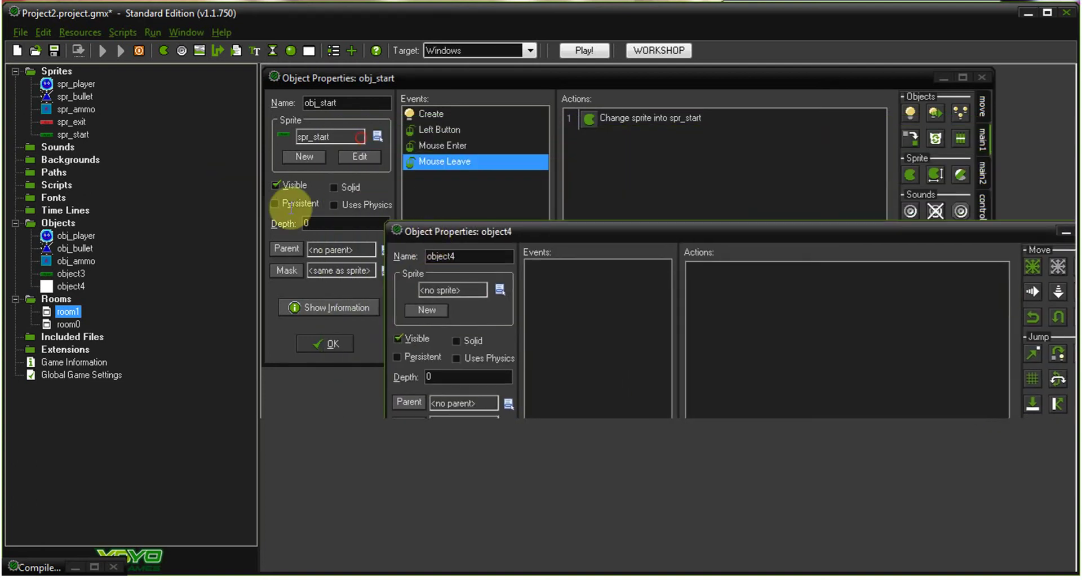
pyautogui.click(316, 338)
pyautogui.moveTo(518, 232); pyautogui.dragTo(436, 102)
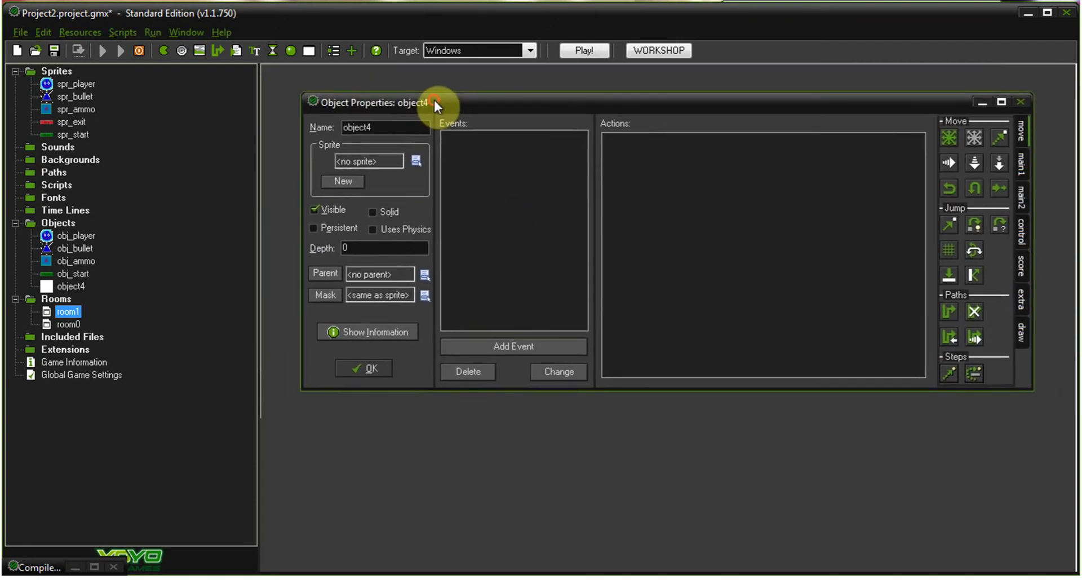
pyautogui.click(392, 369)
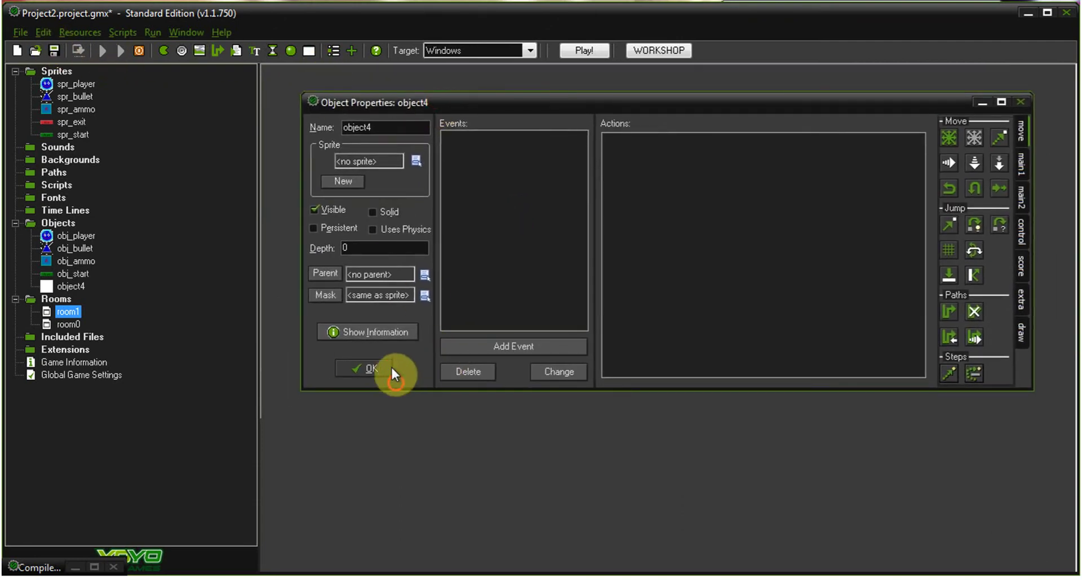
pyautogui.click(110, 48)
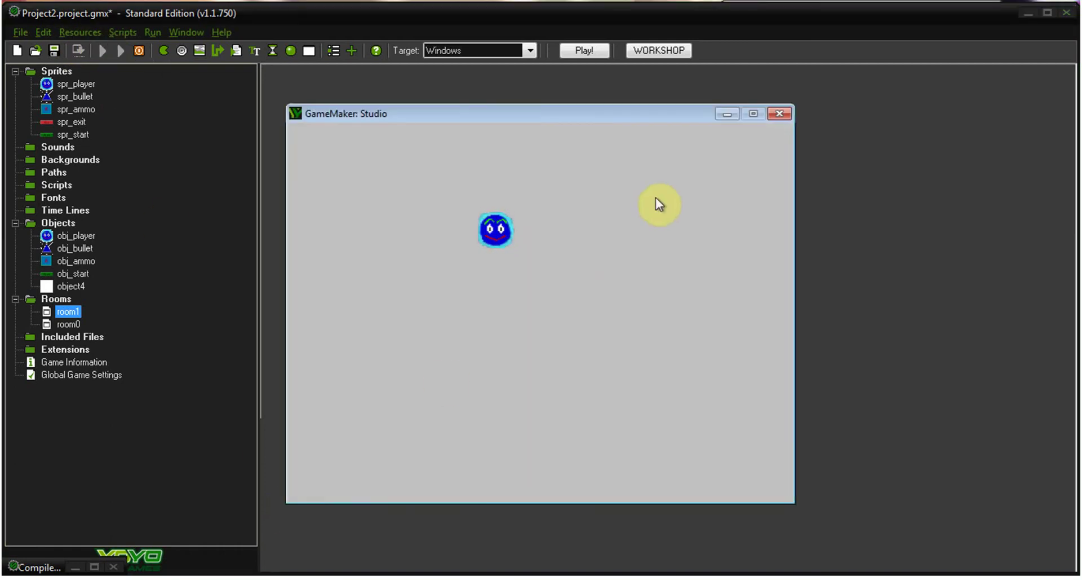
# - Restart the game and press Start on the main menu
pyautogui.click(779, 114)
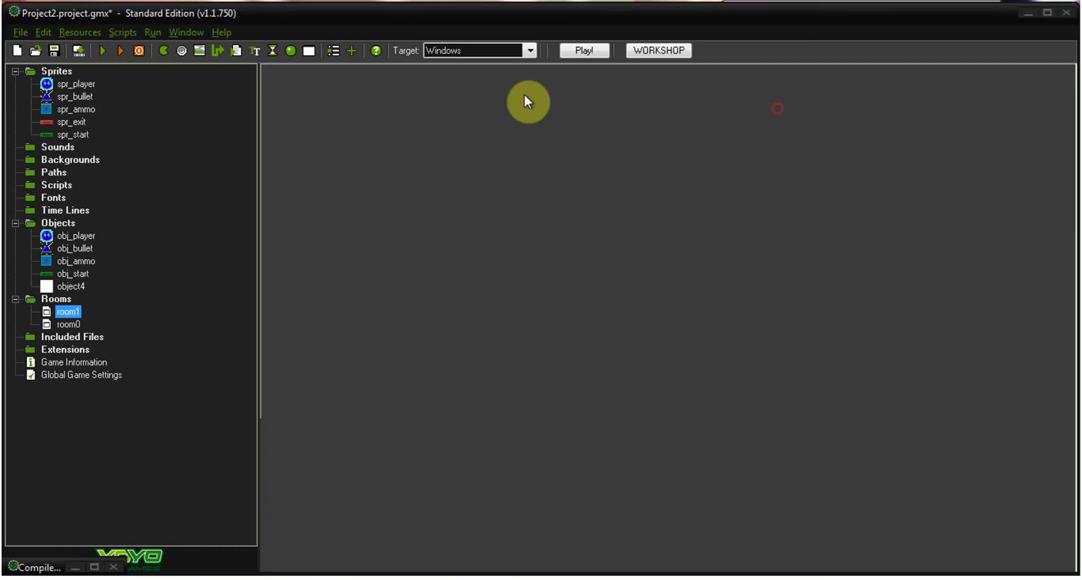
pyautogui.click(104, 51)
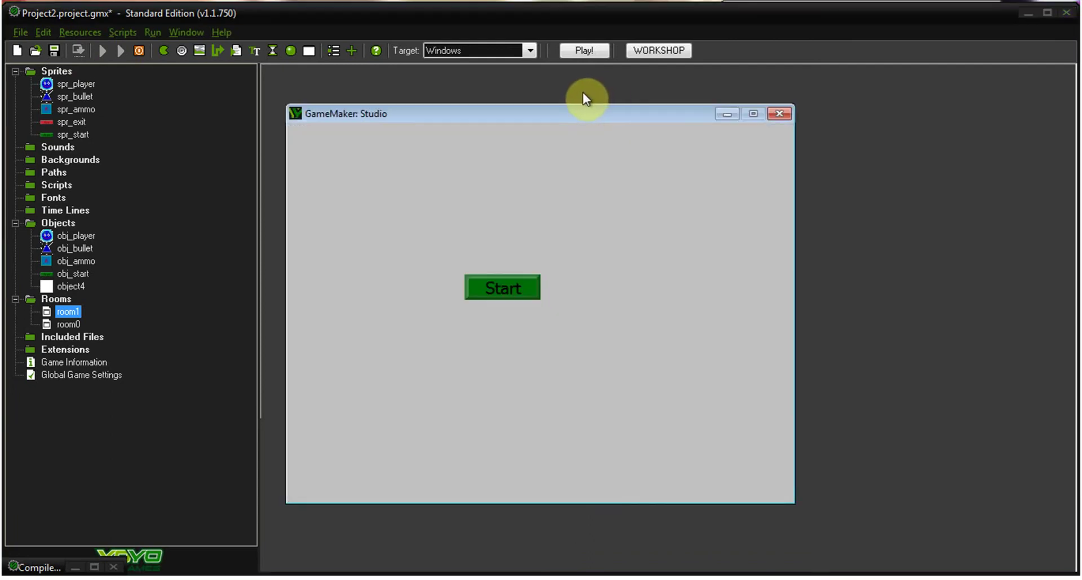
pyautogui.click(573, 113)
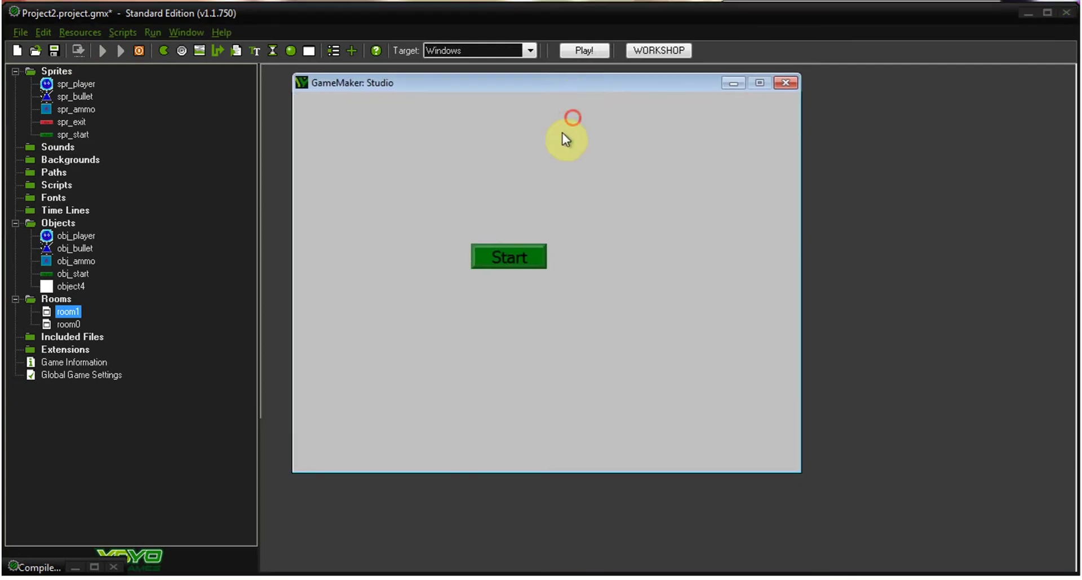
pyautogui.click(513, 255)
pyautogui.click(505, 257)
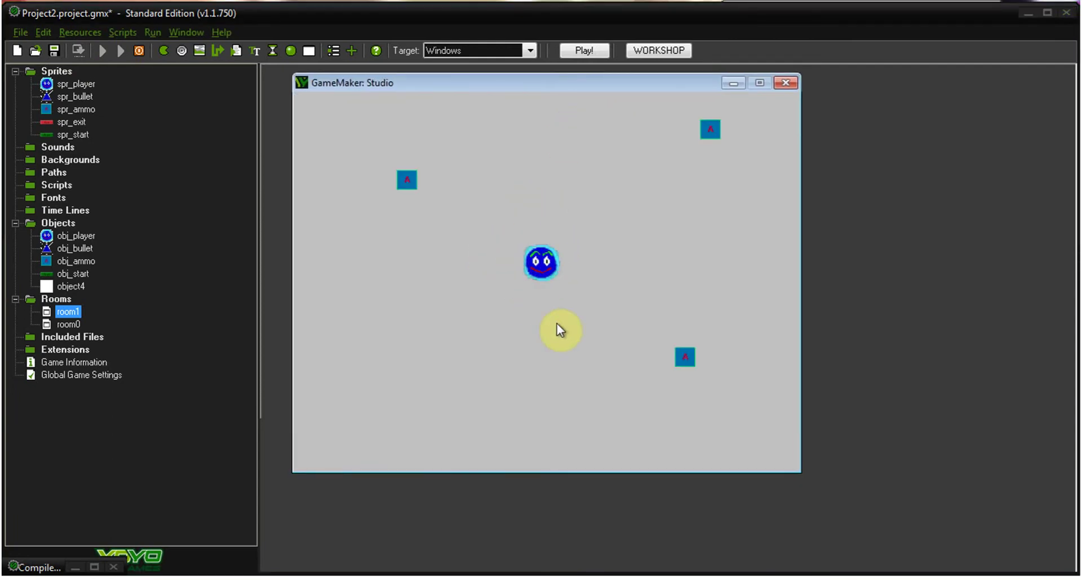
# - Move the player with the arrow keys while firing bullets with clicks
pyautogui.press('Up')
pyautogui.click(557, 321)
pyautogui.press('Left')
pyautogui.click(532, 337)
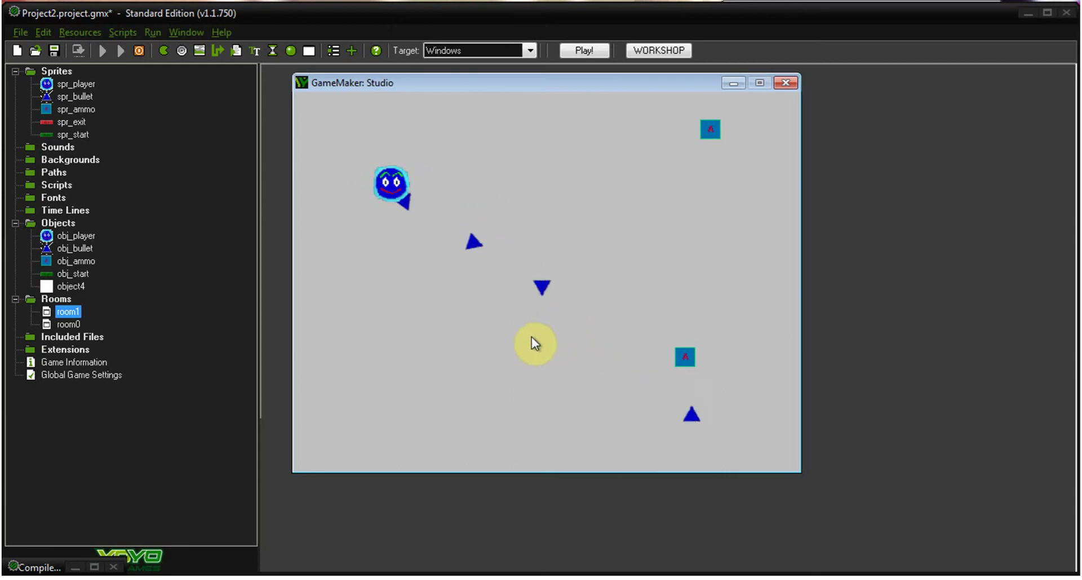
pyautogui.press('Right')
pyautogui.click(532, 337)
pyautogui.press('Down')
pyautogui.click(529, 340)
# - Steer the player onto the ammo box, then close the game window
pyautogui.press('Right')
pyautogui.click(530, 339)
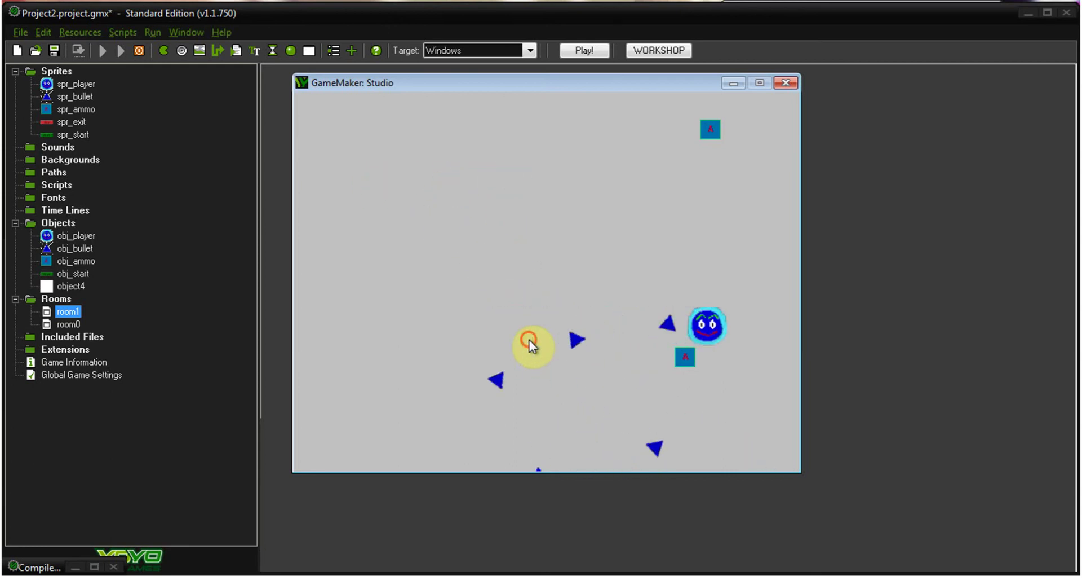
pyautogui.press('Left')
pyautogui.press('Up')
pyautogui.press('Right')
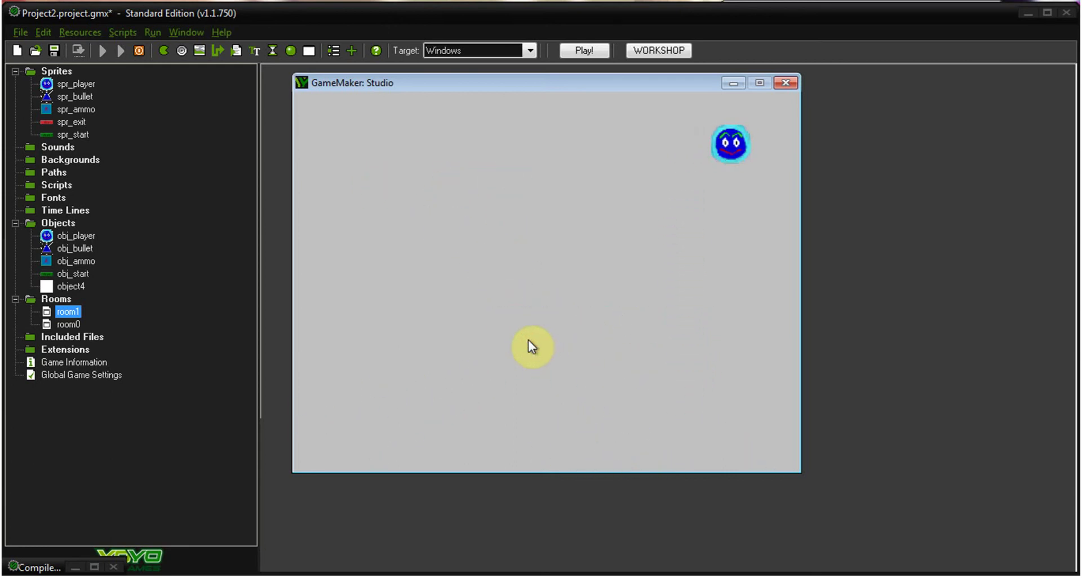
pyautogui.click(787, 83)
# - Rename object4 to obj_ext and assign it the spr_exit sprite
pyautogui.moveTo(78, 286); pyautogui.dragTo(77, 297)
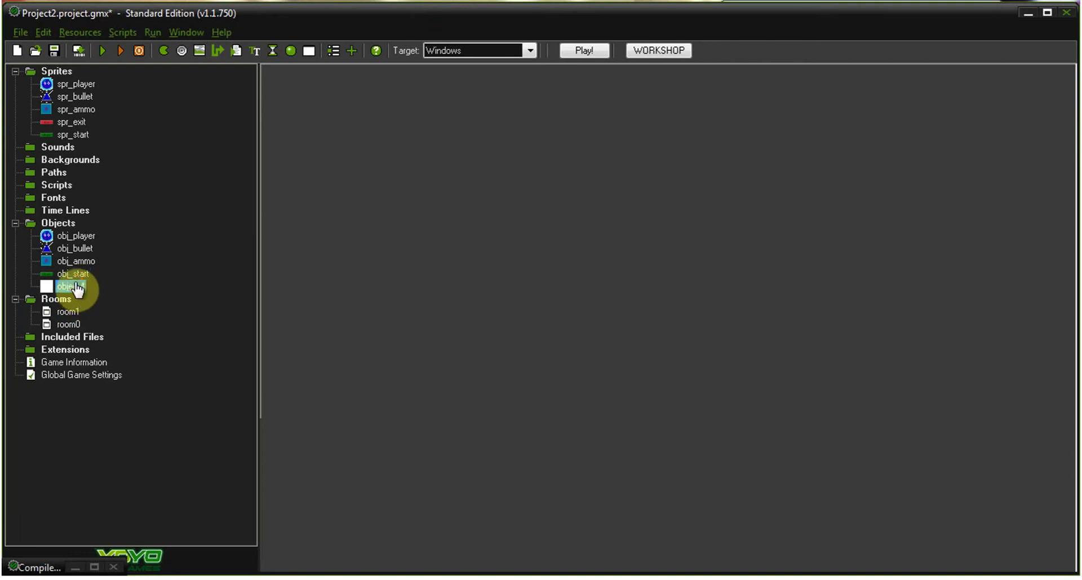
pyautogui.moveTo(472, 215); pyautogui.dragTo(495, 133)
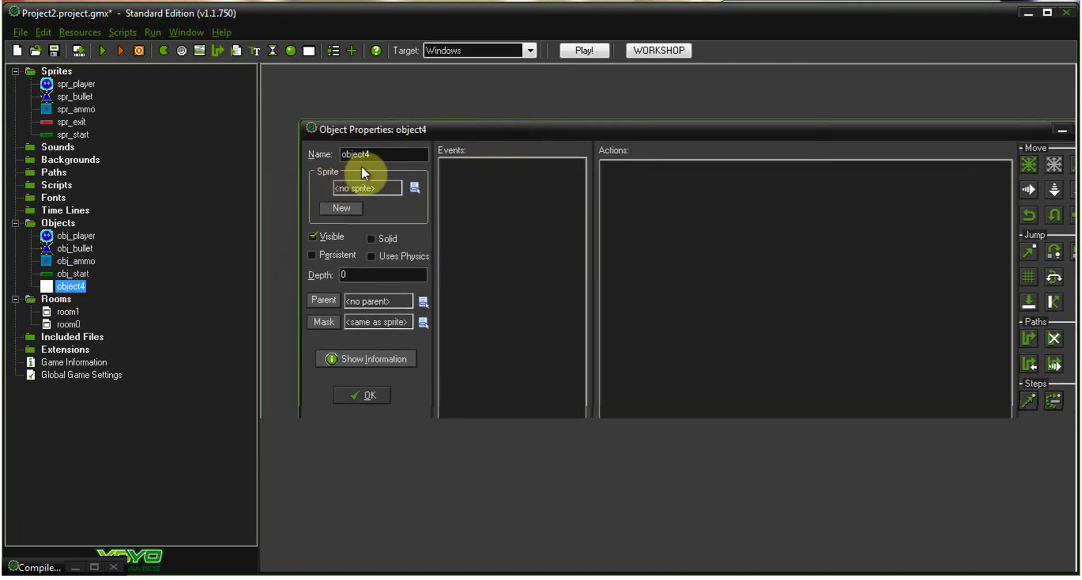
pyautogui.doubleClick(357, 155)
pyautogui.write('obj_ext')
pyautogui.click(414, 188)
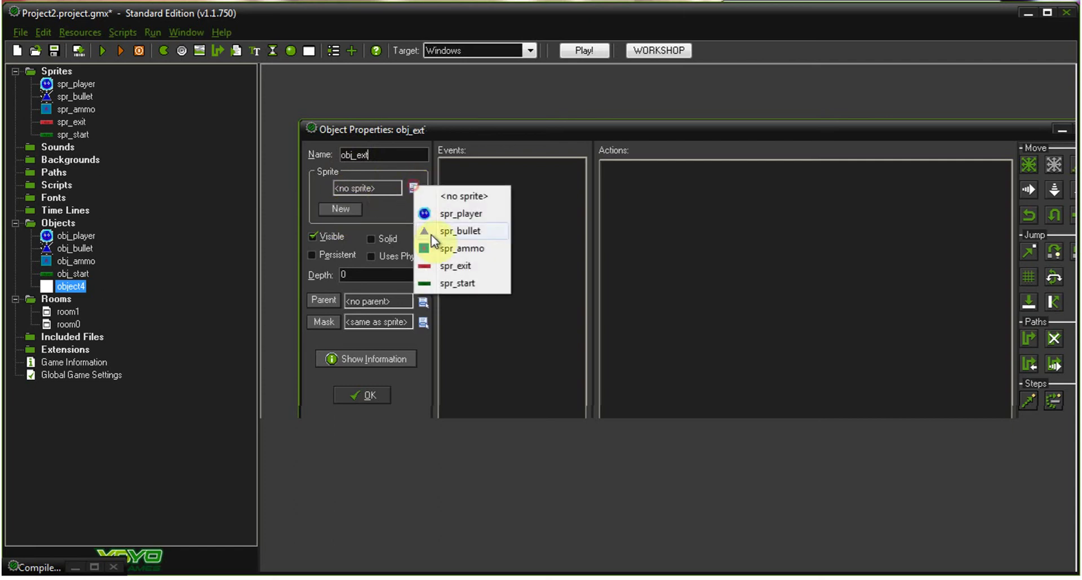
pyautogui.click(438, 266)
pyautogui.moveTo(442, 131); pyautogui.dragTo(410, 97)
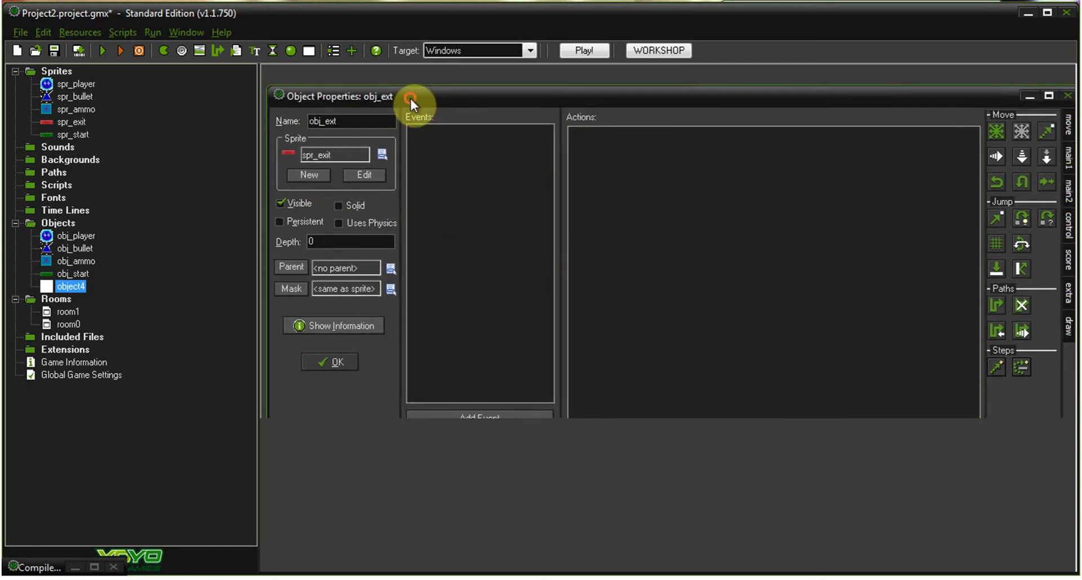
pyautogui.moveTo(273, 86); pyautogui.dragTo(347, 132)
pyautogui.moveTo(428, 133); pyautogui.dragTo(361, 67)
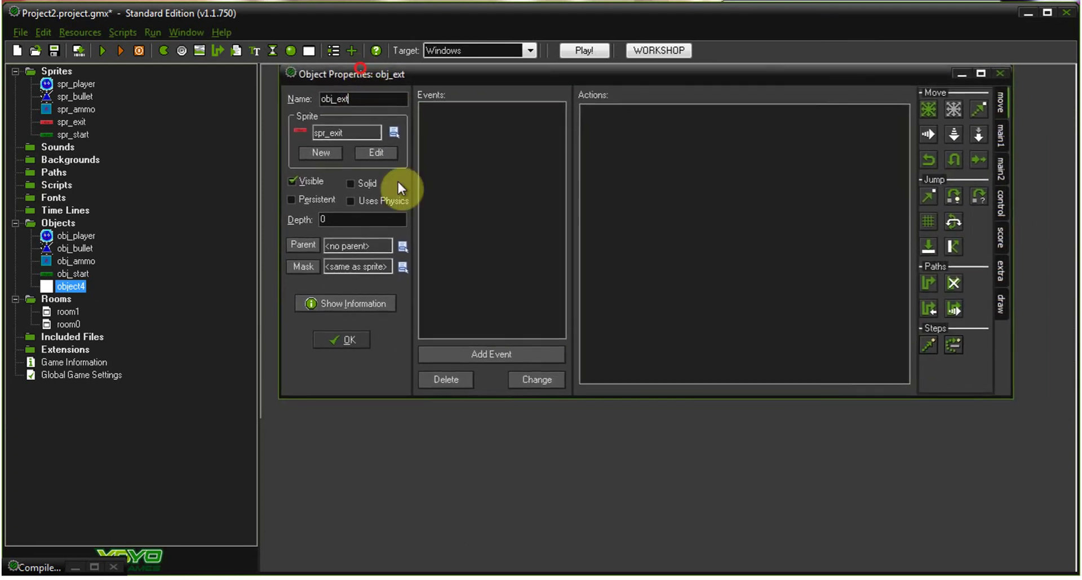
# - Add a Create event that changes the sprite to spr_exit with speed 0
pyautogui.click(463, 354)
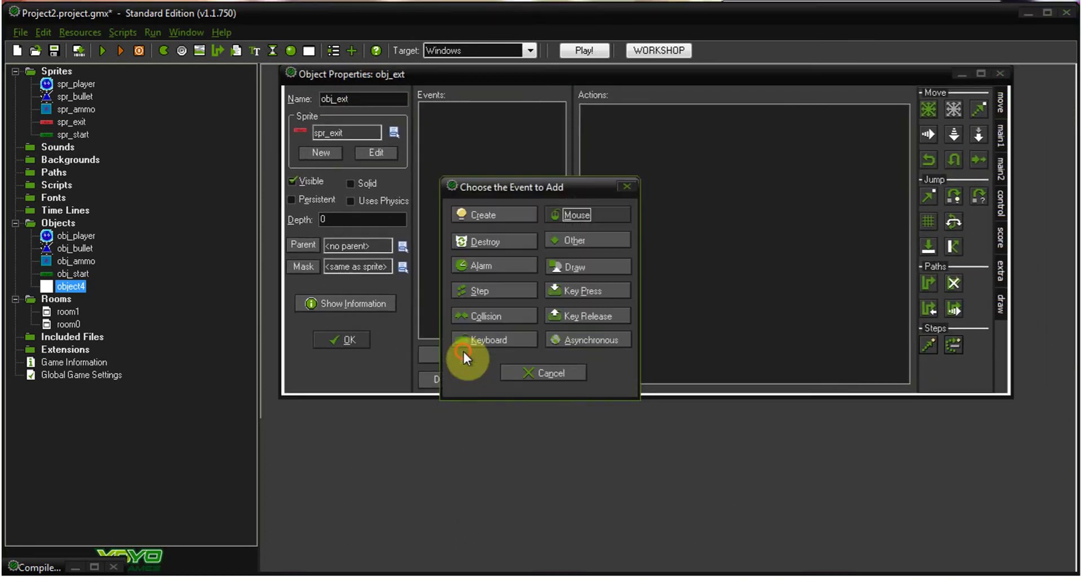
pyautogui.click(502, 215)
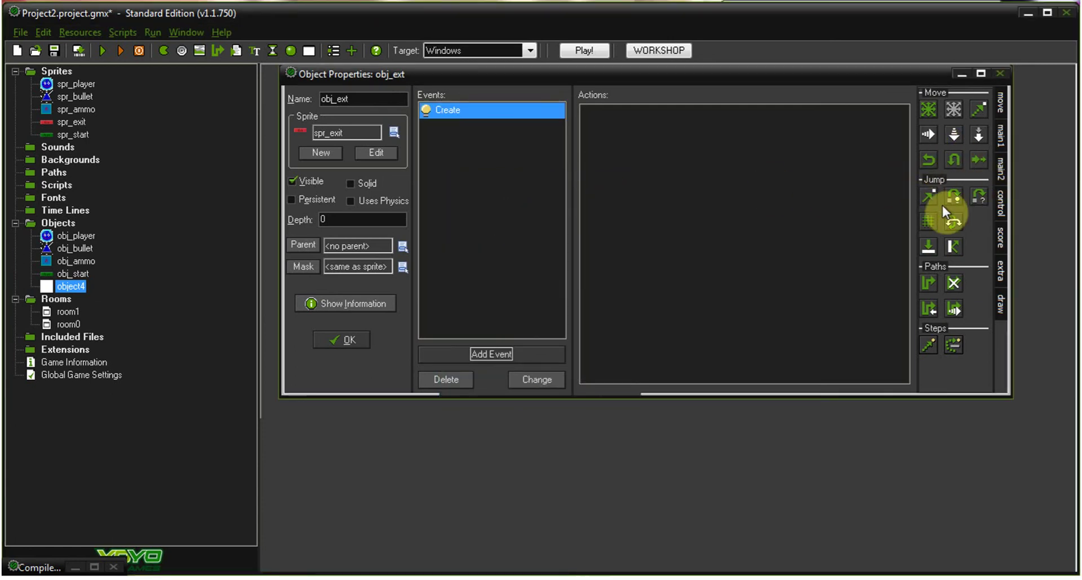
pyautogui.click(1004, 181)
pyautogui.click(1004, 133)
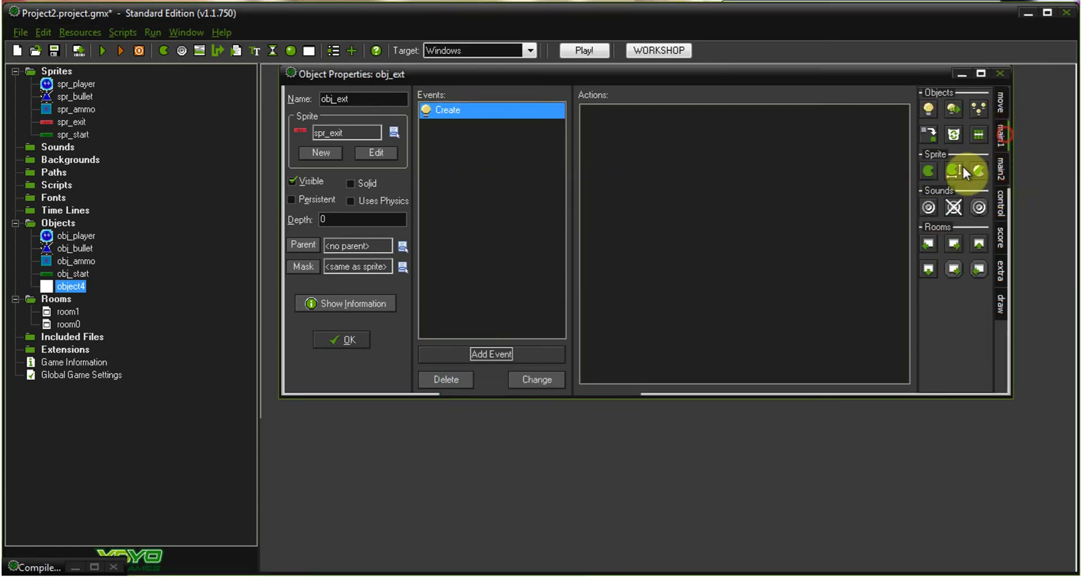
pyautogui.moveTo(929, 170); pyautogui.dragTo(834, 166)
pyautogui.click(849, 261)
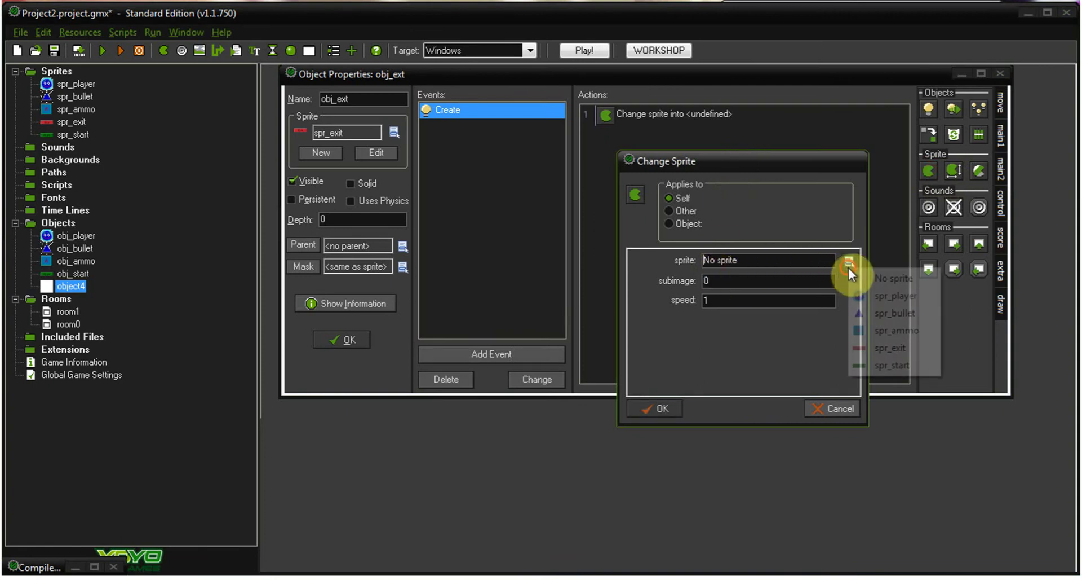
pyautogui.click(893, 351)
pyautogui.click(760, 280)
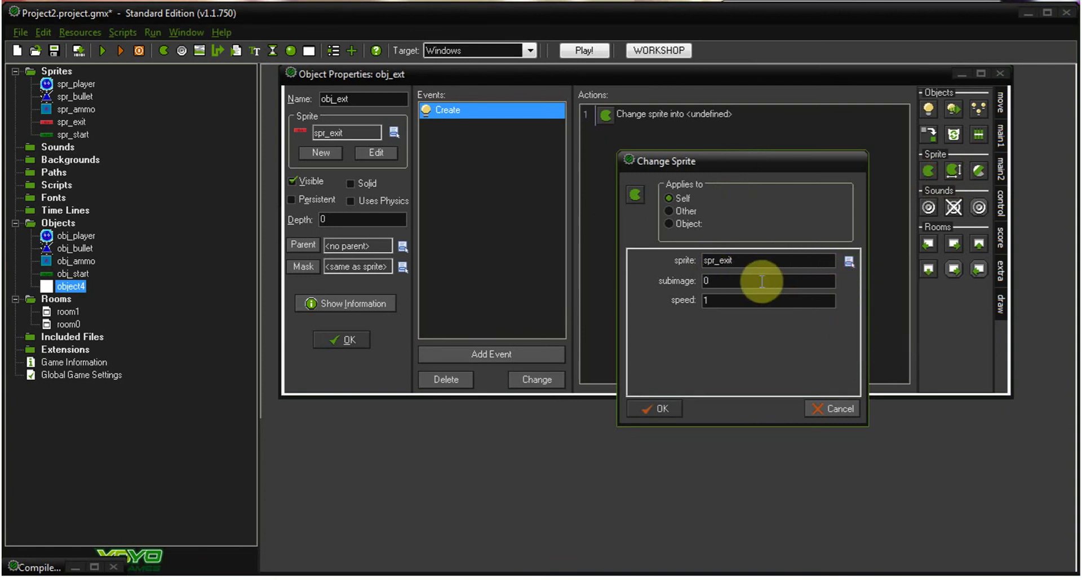
pyautogui.click(732, 303)
pyautogui.press('BackSpace')
pyautogui.write('0')
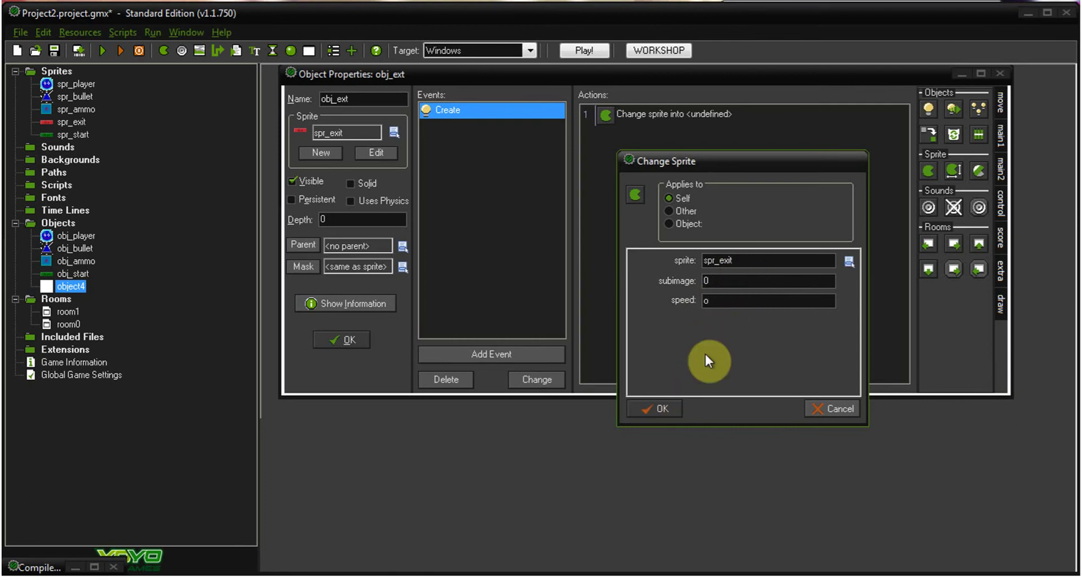
pyautogui.click(665, 408)
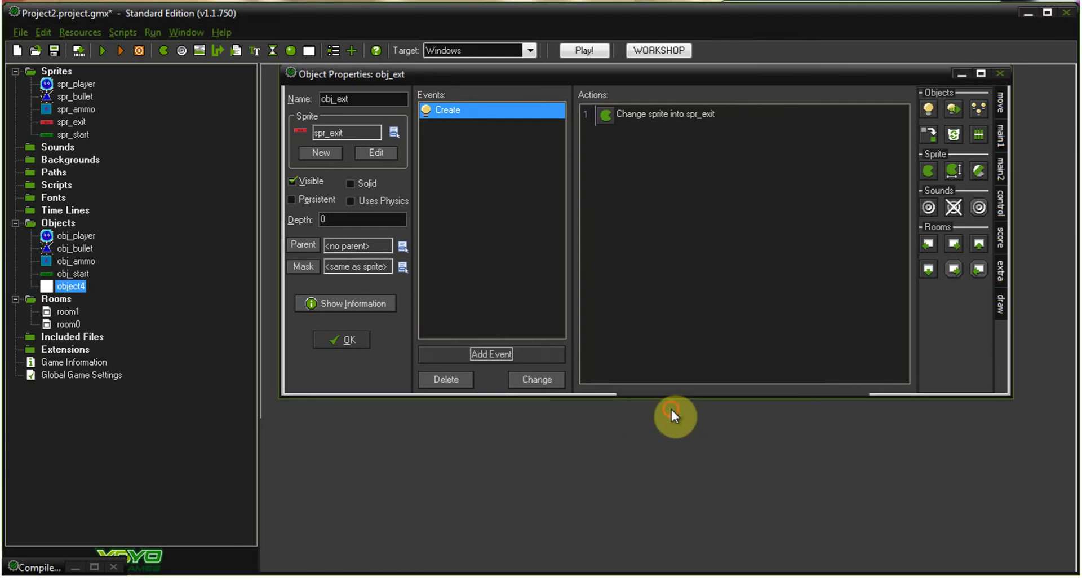
# - Add a Left Button mouse event to obj_ext containing the End the game action
pyautogui.click(490, 353)
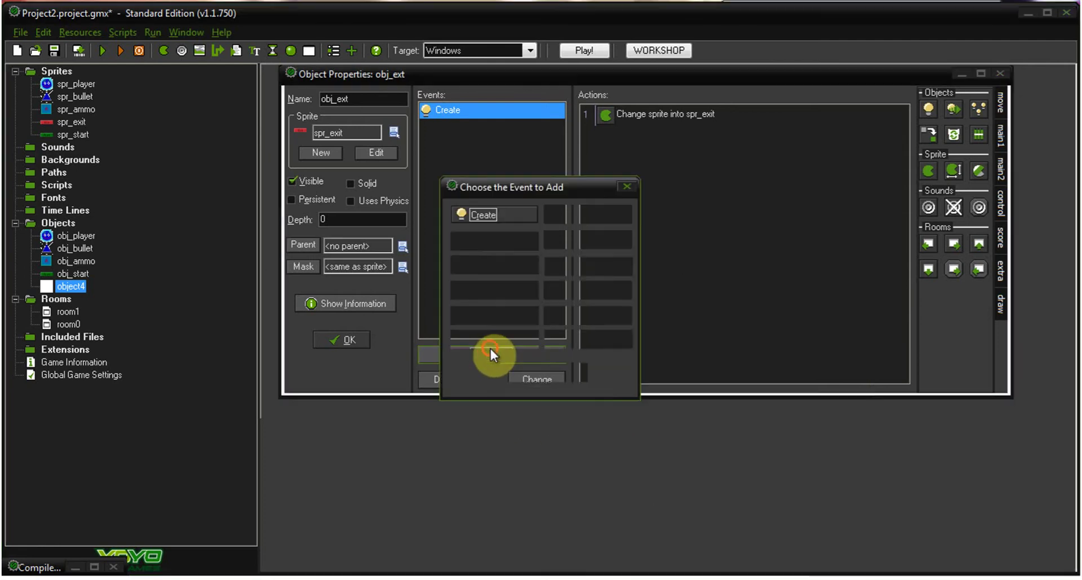
pyautogui.click(576, 212)
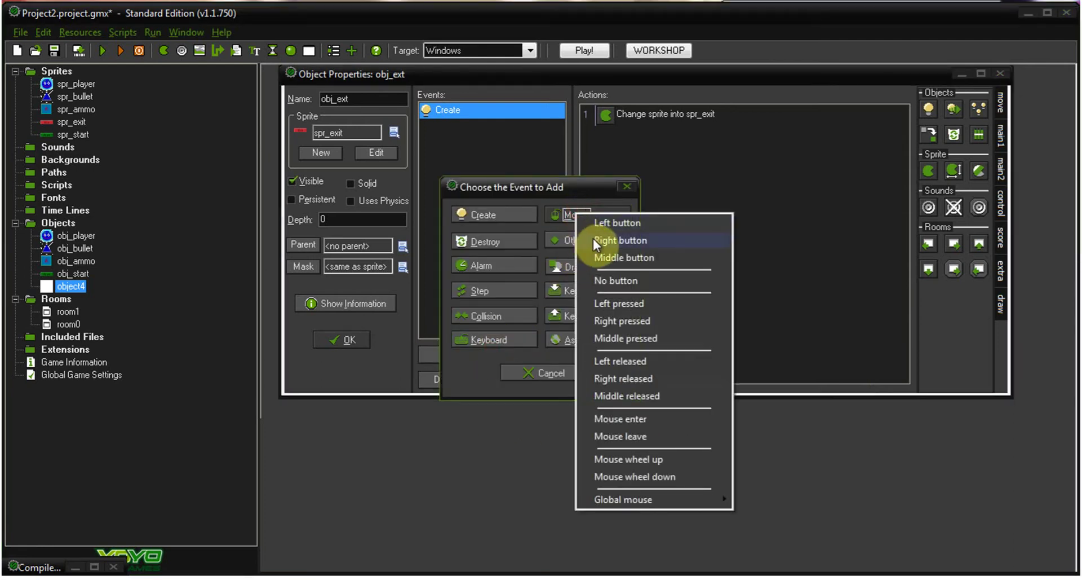
pyautogui.click(597, 223)
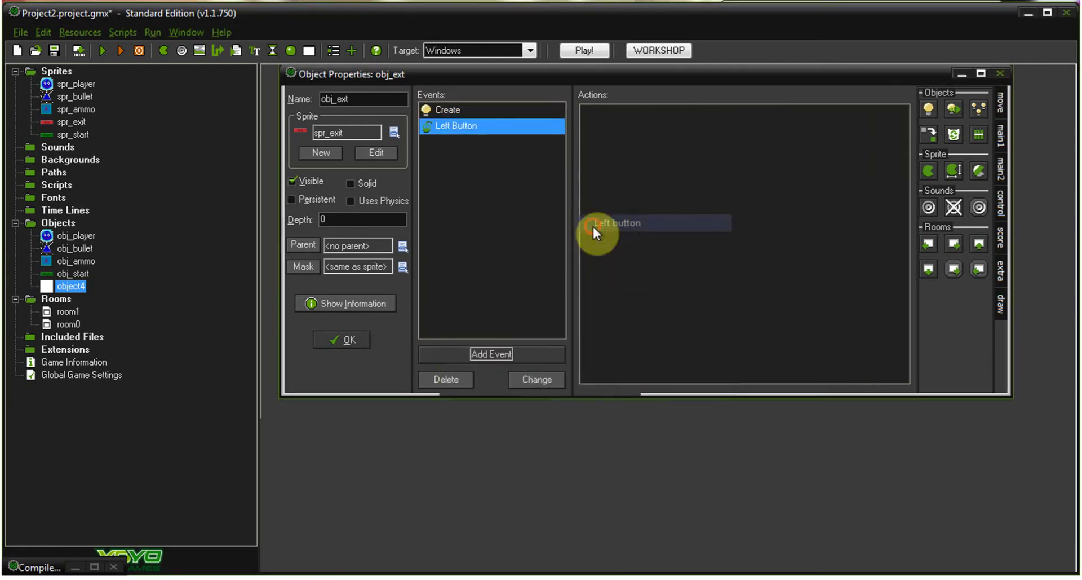
pyautogui.click(1000, 239)
pyautogui.click(1000, 264)
pyautogui.click(1006, 194)
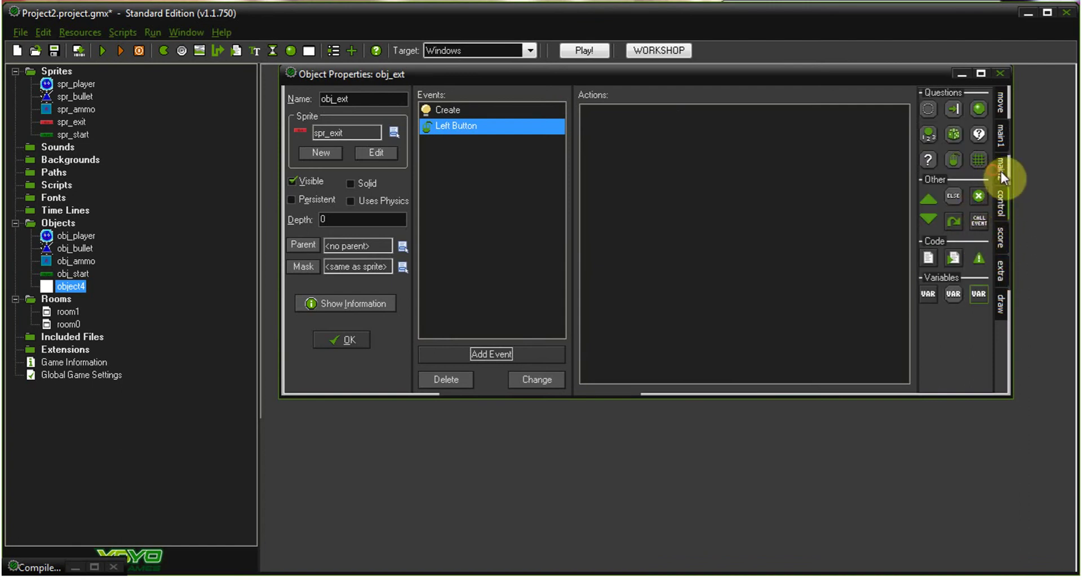
pyautogui.click(1000, 168)
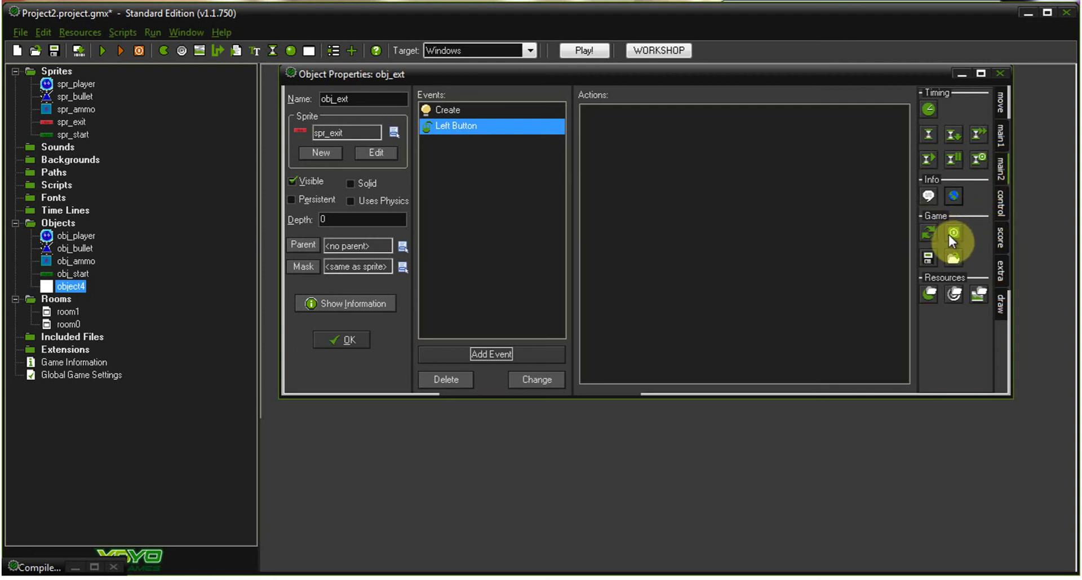
pyautogui.moveTo(952, 231); pyautogui.dragTo(634, 108)
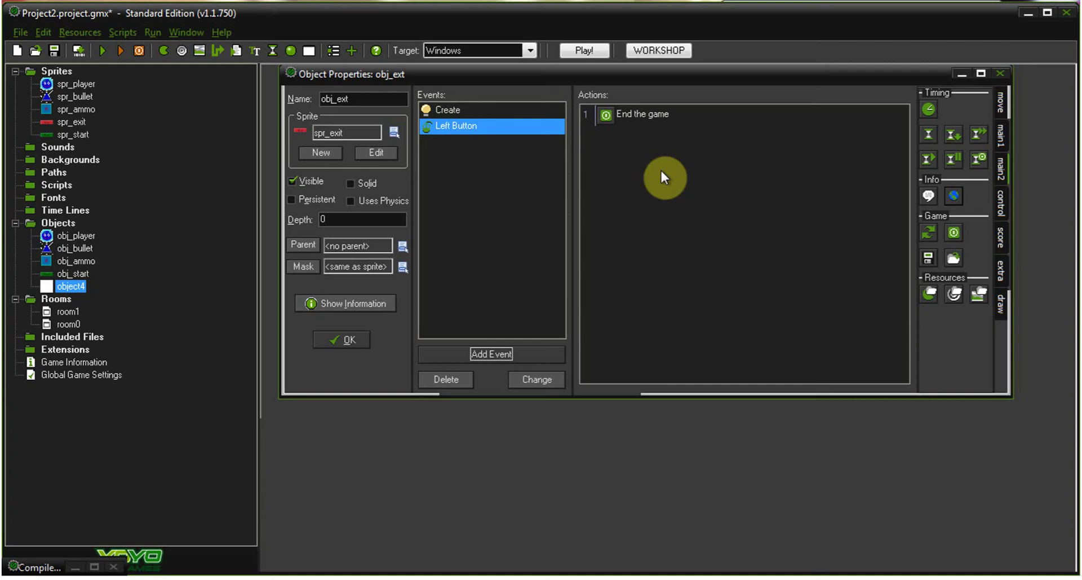
pyautogui.click(477, 353)
# - Add a Mouse Enter event to obj_ext with a Change Sprite action
pyautogui.click(575, 214)
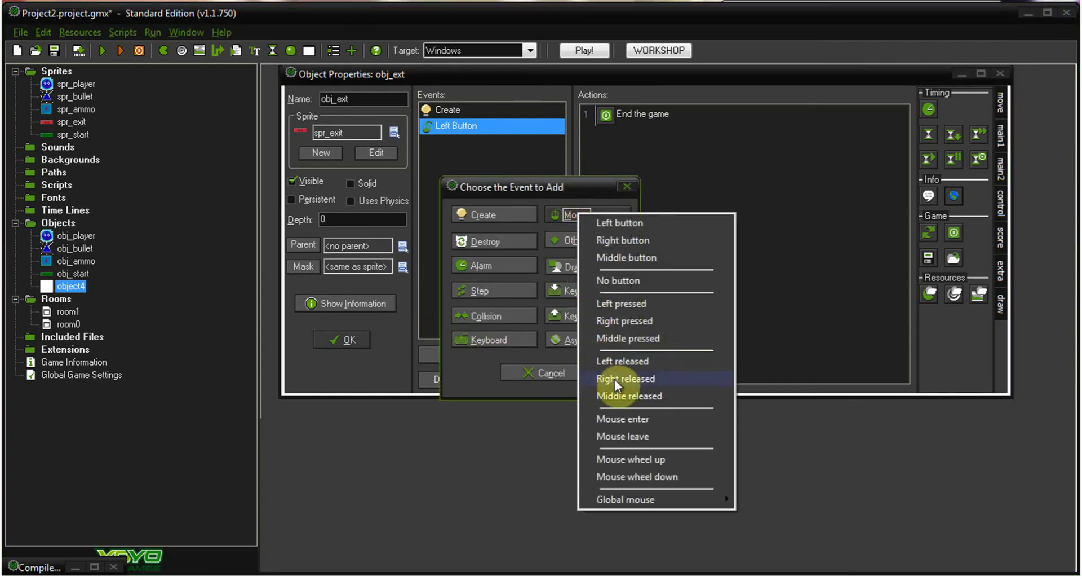
pyautogui.click(642, 418)
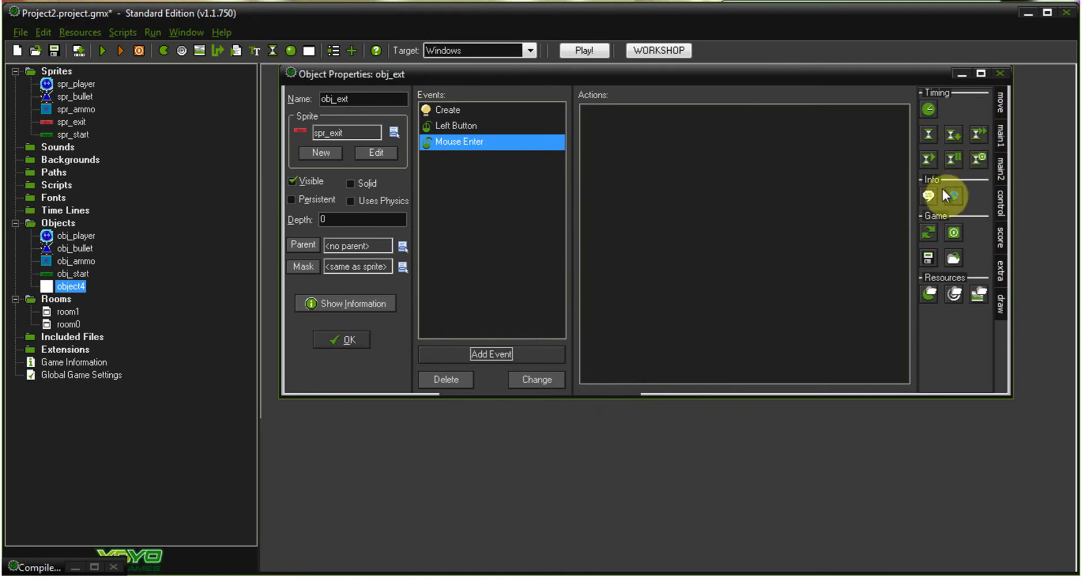
pyautogui.click(1001, 137)
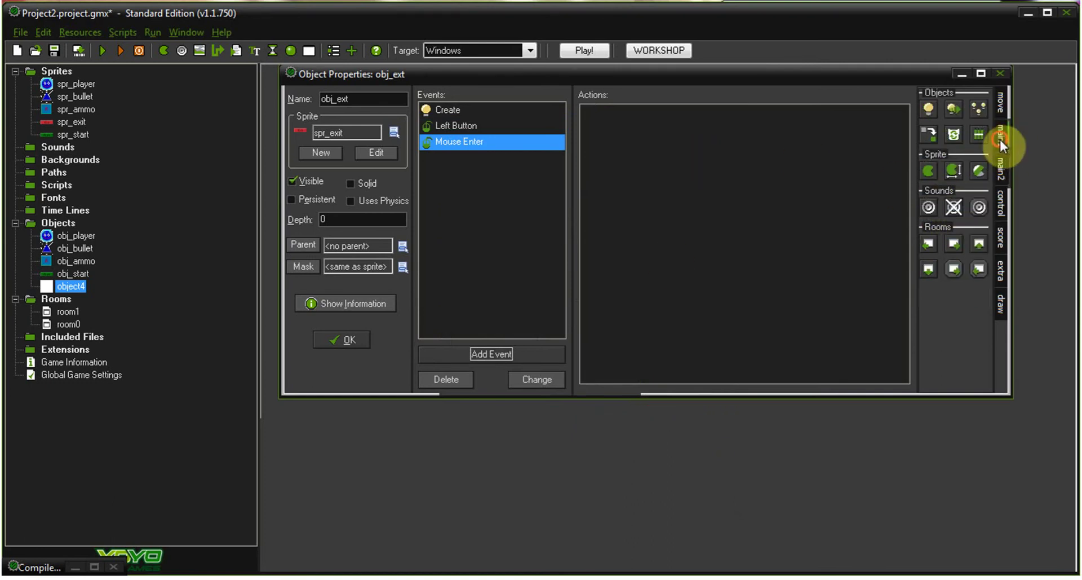
pyautogui.moveTo(927, 171); pyautogui.dragTo(733, 141)
pyautogui.click(753, 259)
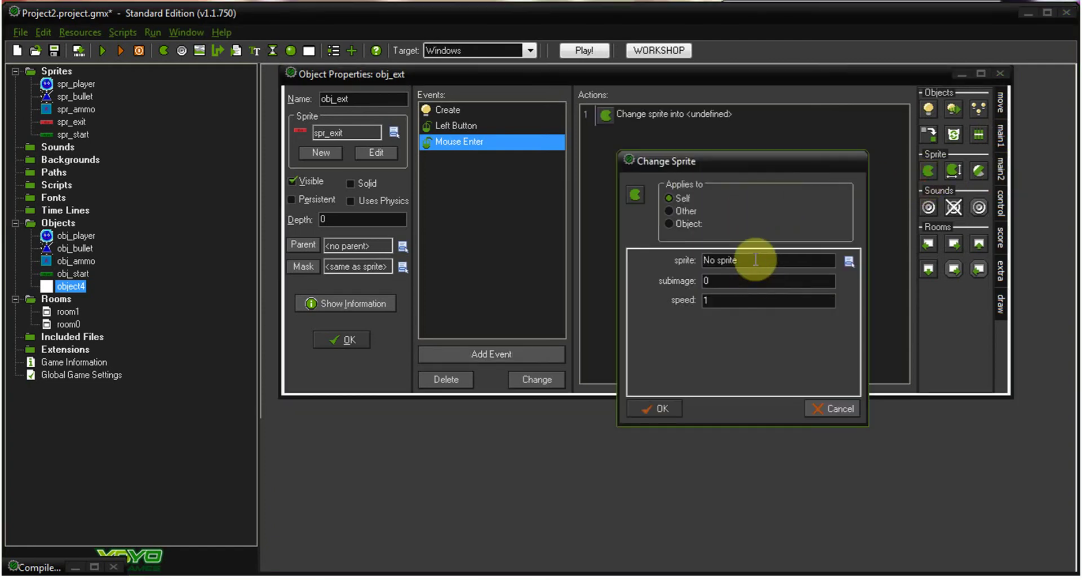
pyautogui.click(850, 261)
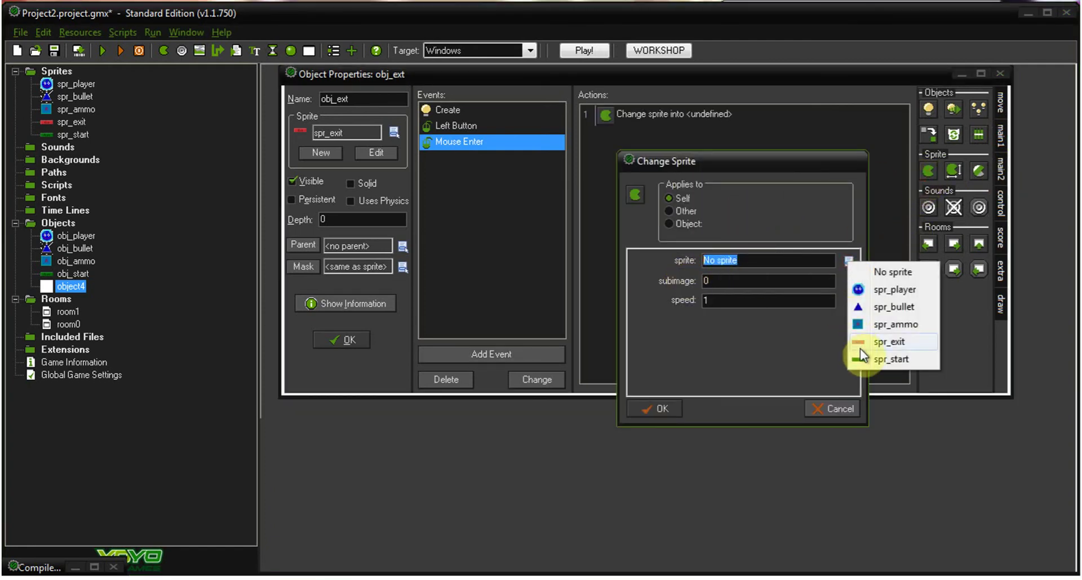
pyautogui.click(871, 358)
# - Set the action's sprite to spr_exit with subimage 1 and confirm it
pyautogui.click(745, 280)
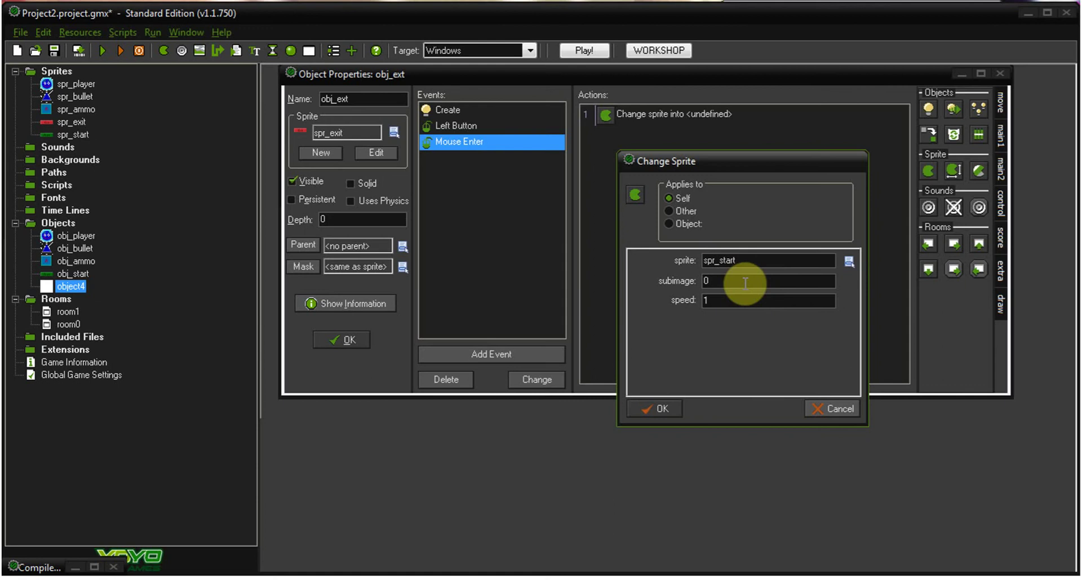
pyautogui.press('BackSpace')
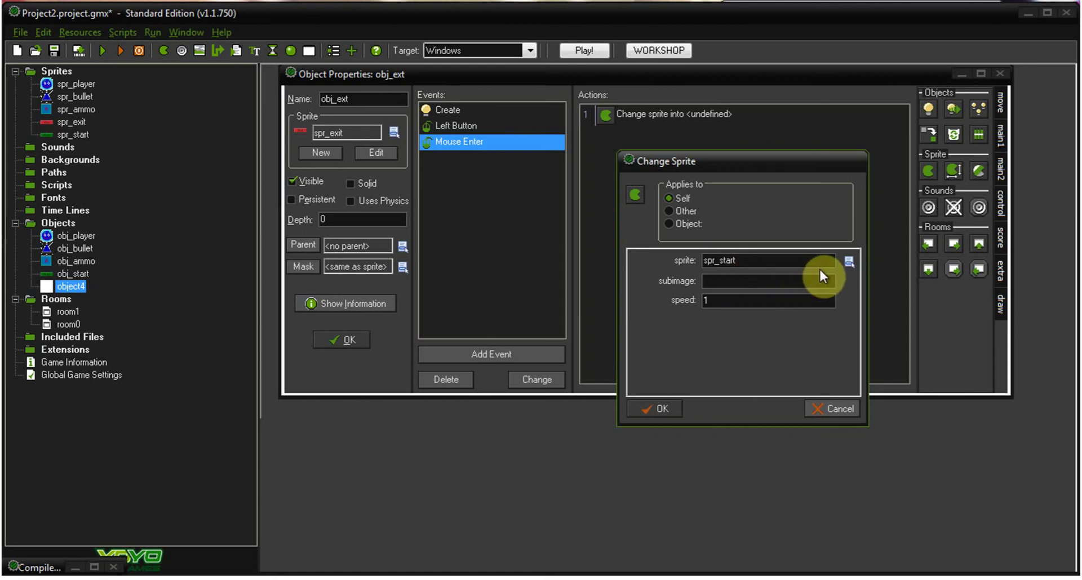
pyautogui.click(850, 261)
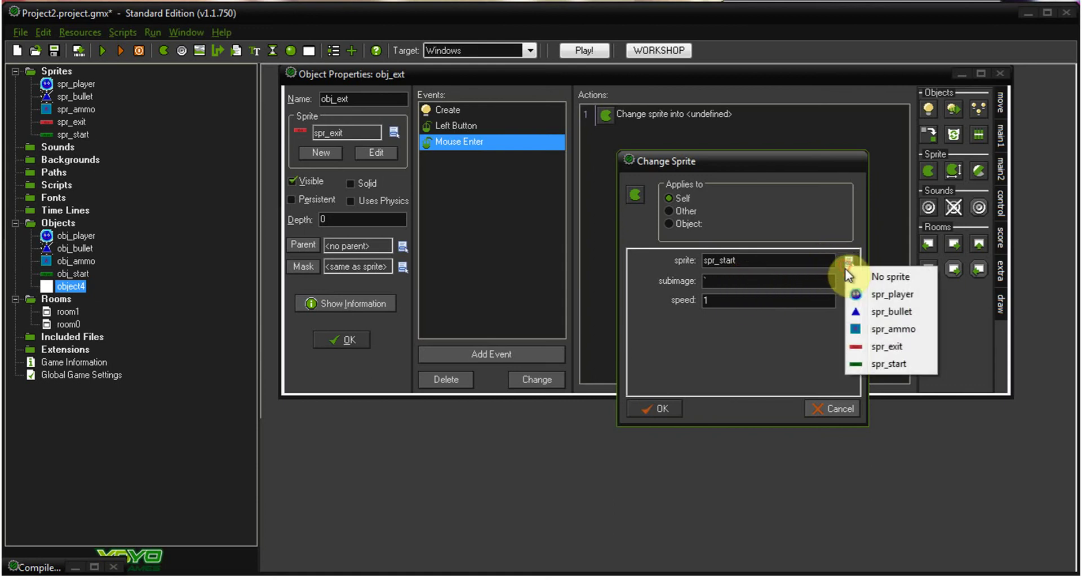
pyautogui.click(872, 346)
pyautogui.write('1')
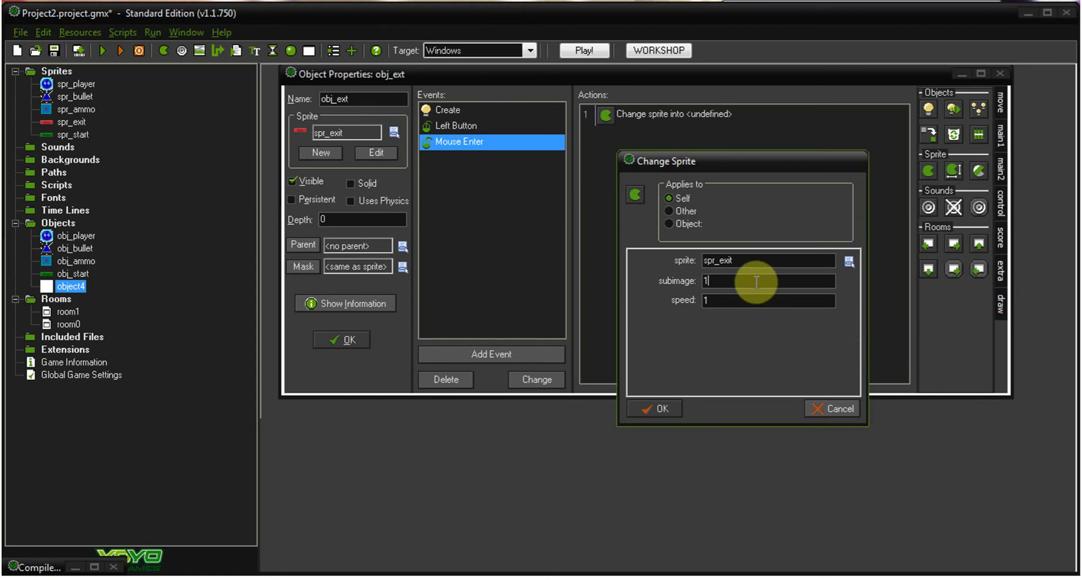
pyautogui.click(747, 301)
pyautogui.click(655, 408)
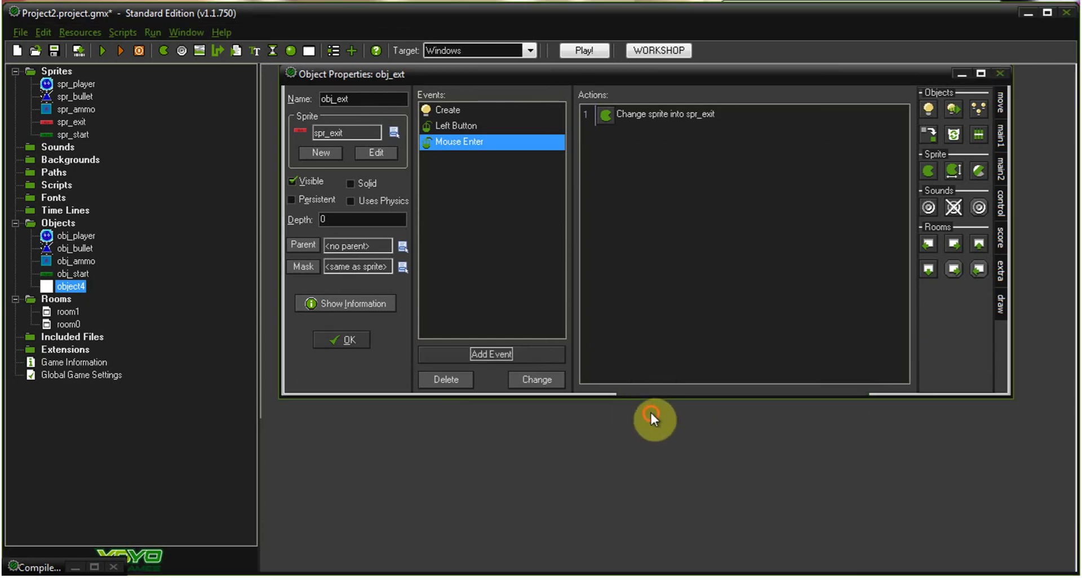
pyautogui.click(519, 345)
# - Add a Mouse Leave event changing obj_ext's sprite to spr_exit at speed 0, then close its properties
pyautogui.click(583, 219)
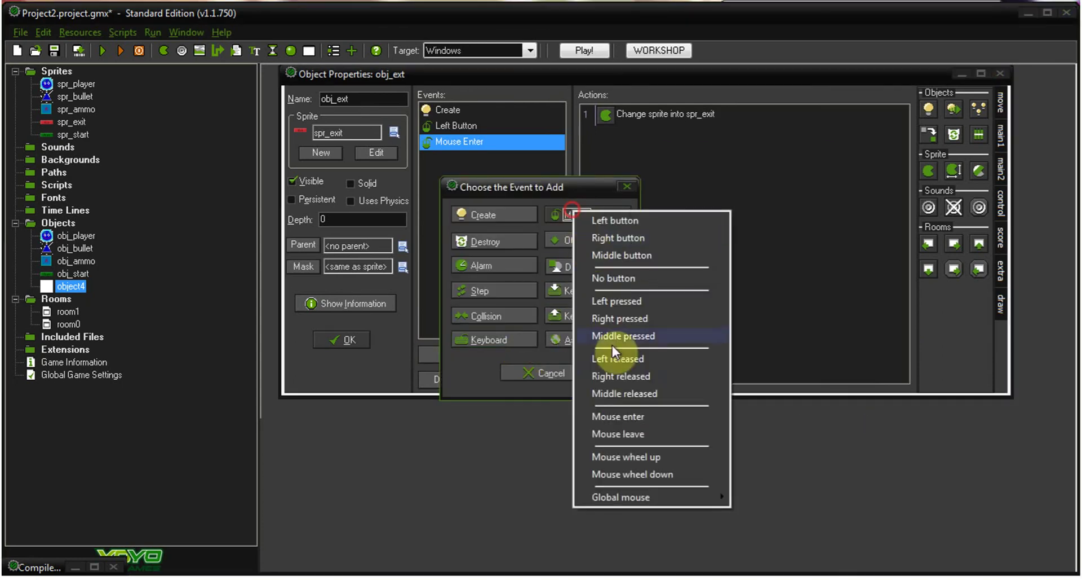
pyautogui.click(626, 433)
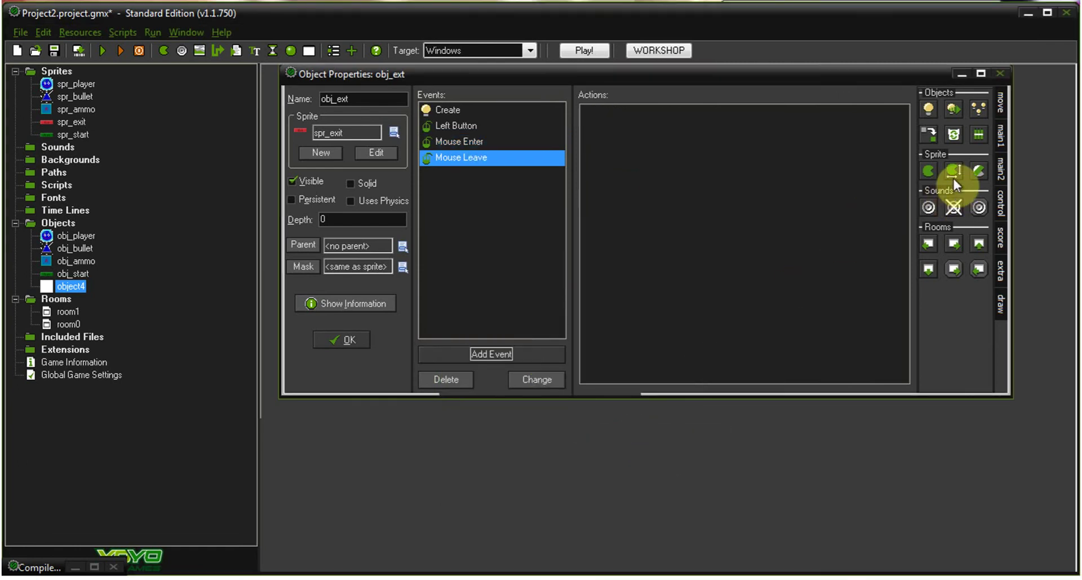
pyautogui.moveTo(931, 169); pyautogui.dragTo(860, 170)
pyautogui.click(848, 260)
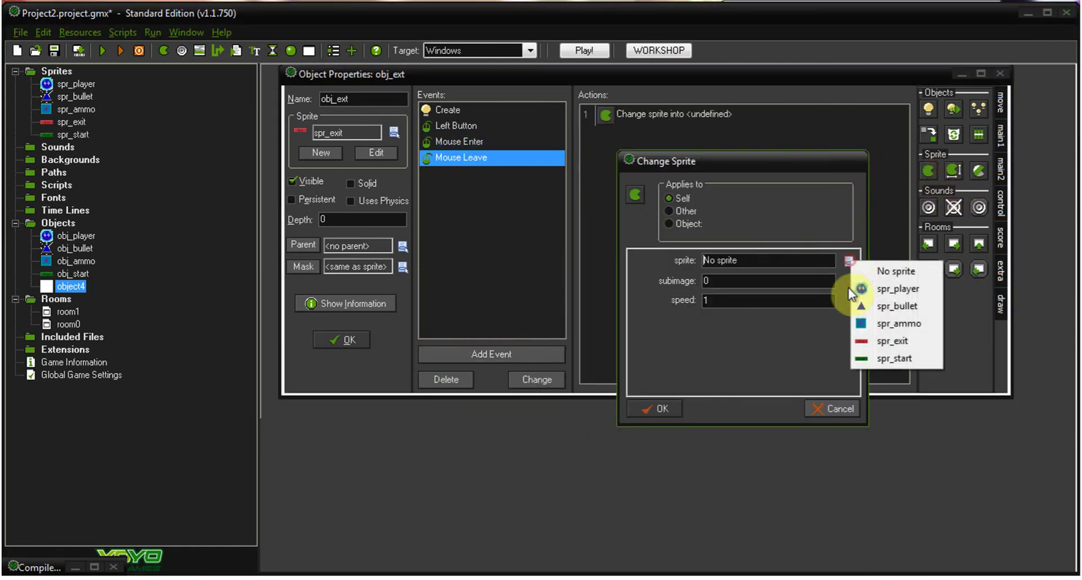
pyautogui.click(873, 344)
pyautogui.click(745, 298)
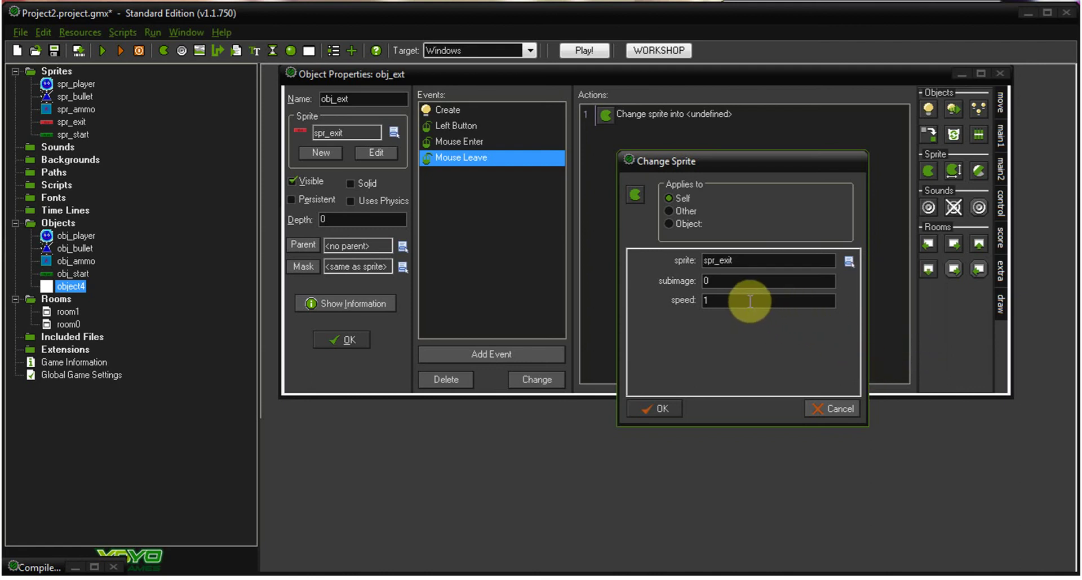
pyautogui.press('BackSpace')
pyautogui.write('0')
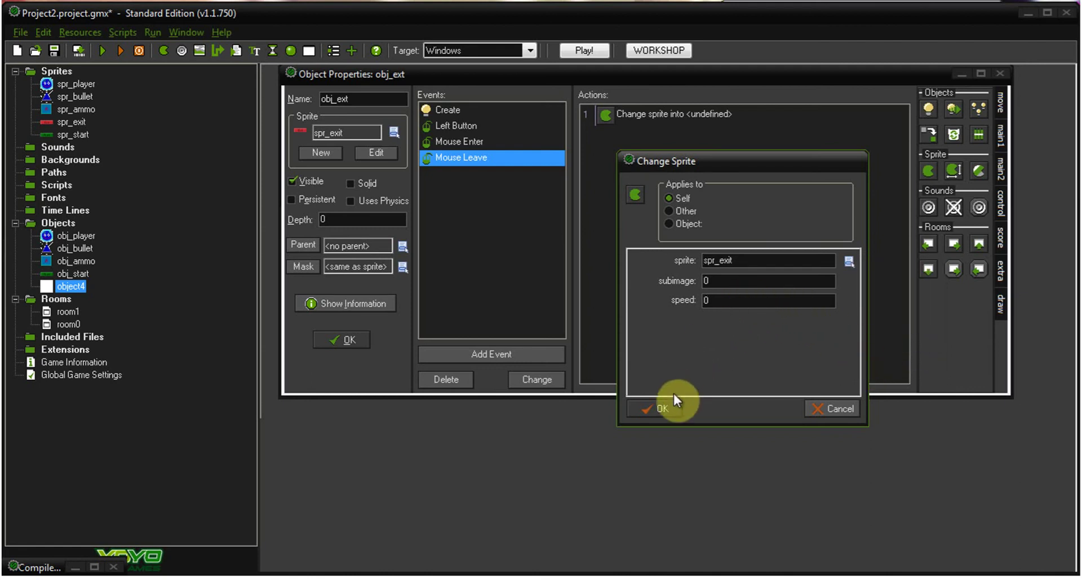
pyautogui.click(668, 406)
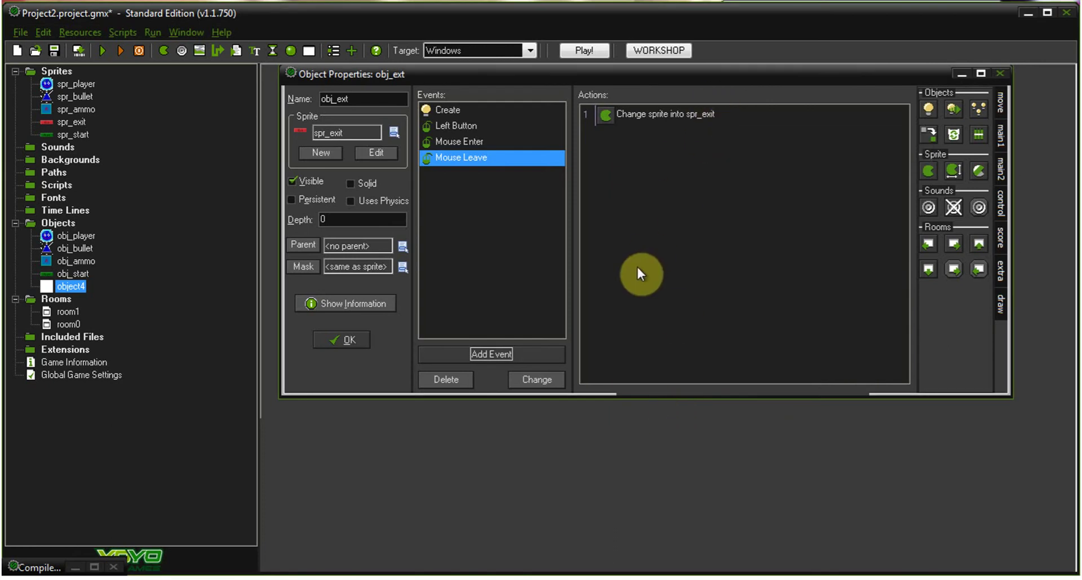
pyautogui.click(349, 339)
# - Place an obj_ext Exit instance in room1 below the Start button
pyautogui.doubleClick(66, 311)
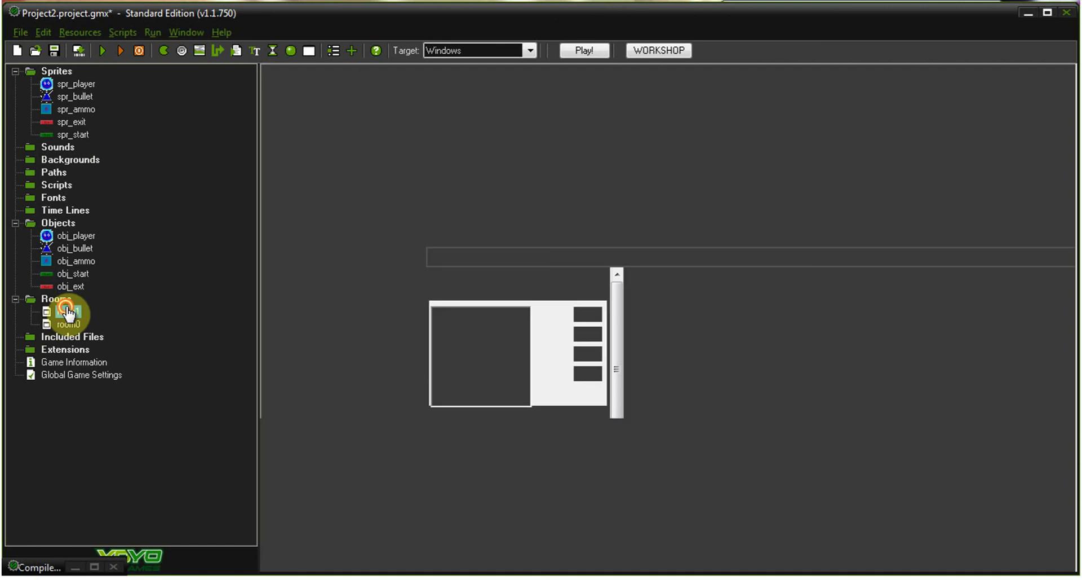
pyautogui.moveTo(669, 225); pyautogui.dragTo(499, 107)
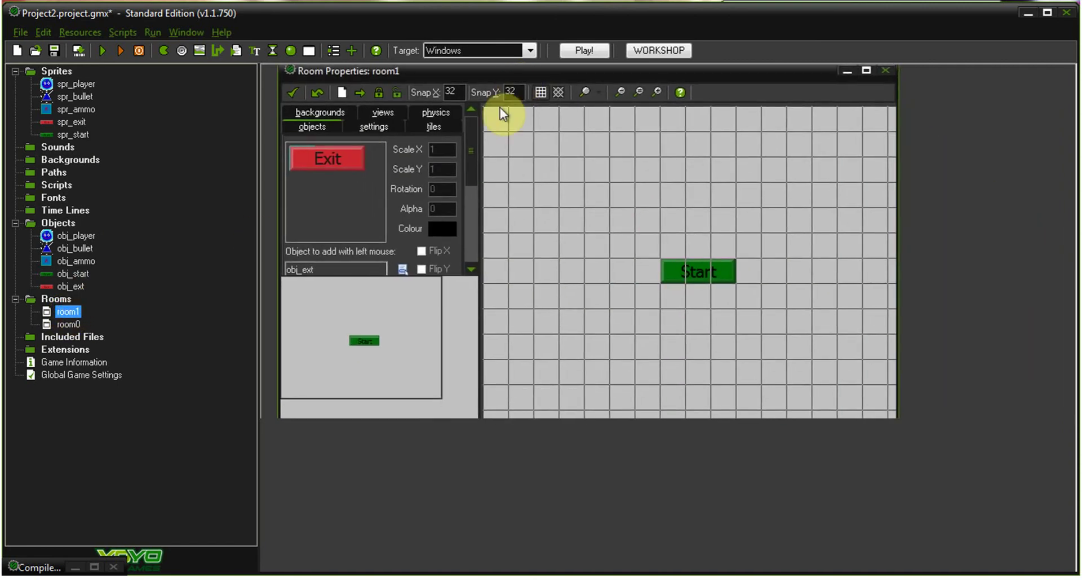
pyautogui.click(401, 270)
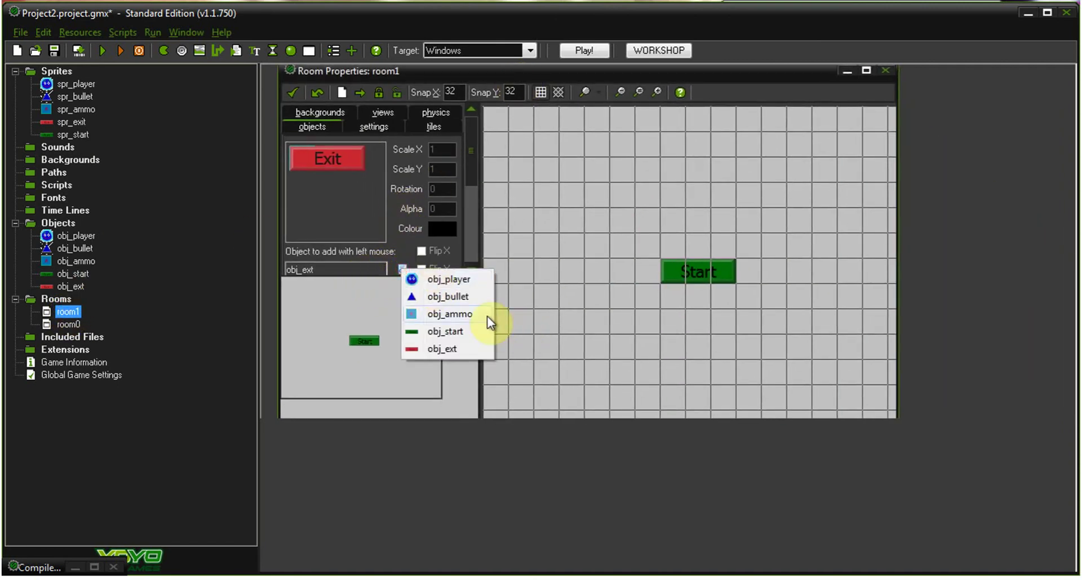
pyautogui.click(711, 352)
pyautogui.moveTo(710, 349); pyautogui.dragTo(684, 372)
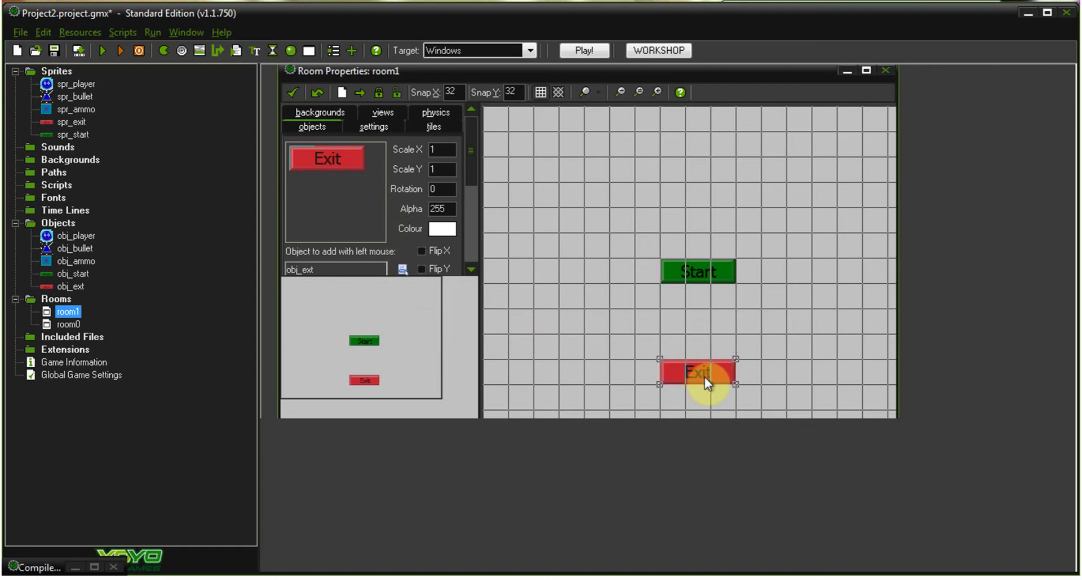
# - Move Start to sit just above Exit, close room1 and run the game
pyautogui.click(687, 267)
pyautogui.moveTo(686, 280); pyautogui.dragTo(688, 320)
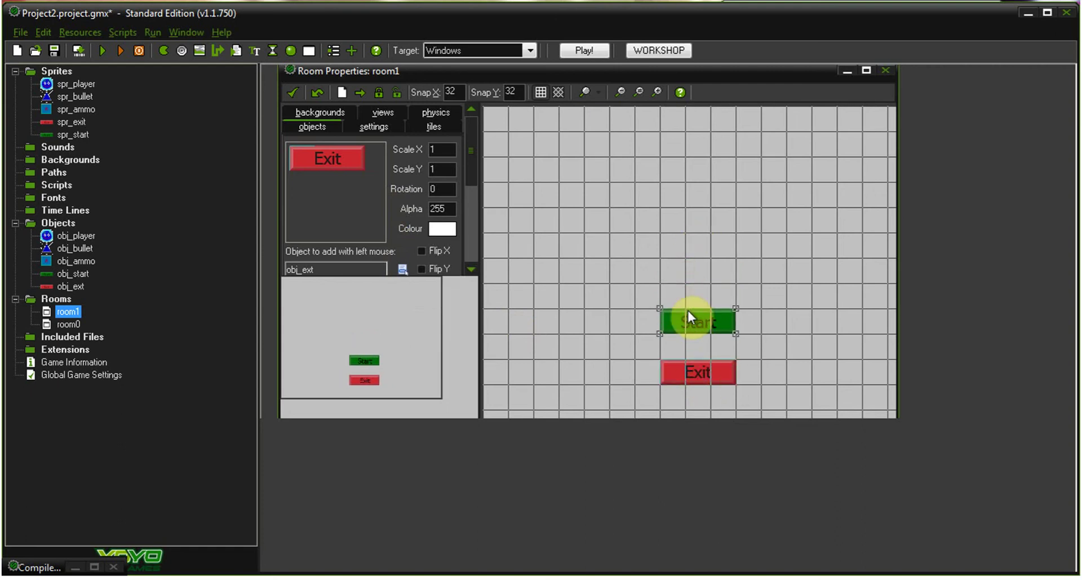
pyautogui.click(294, 92)
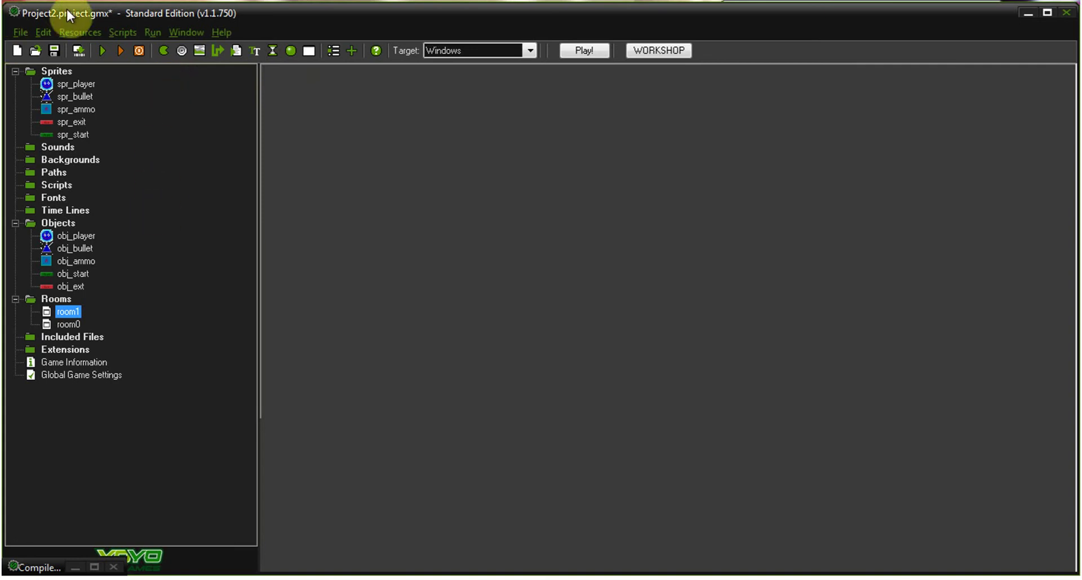
pyautogui.click(104, 50)
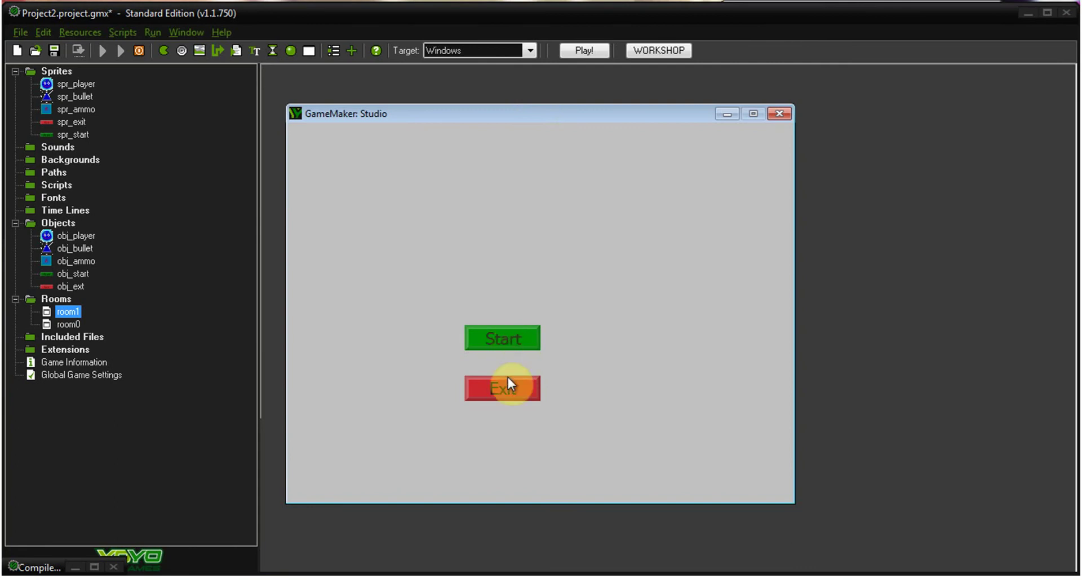
pyautogui.click(512, 338)
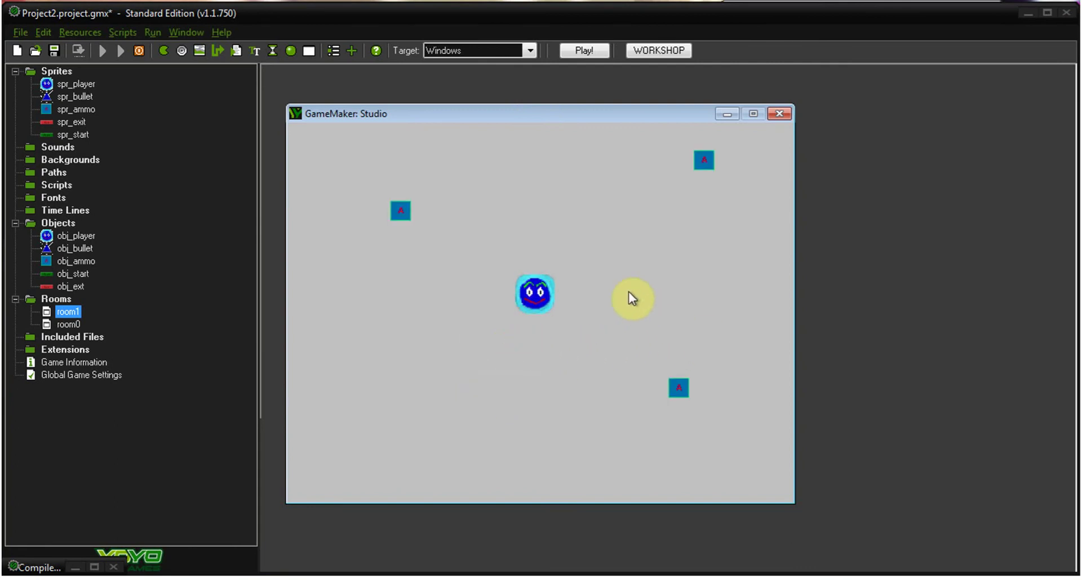
pyautogui.press('Left')
pyautogui.press('Up')
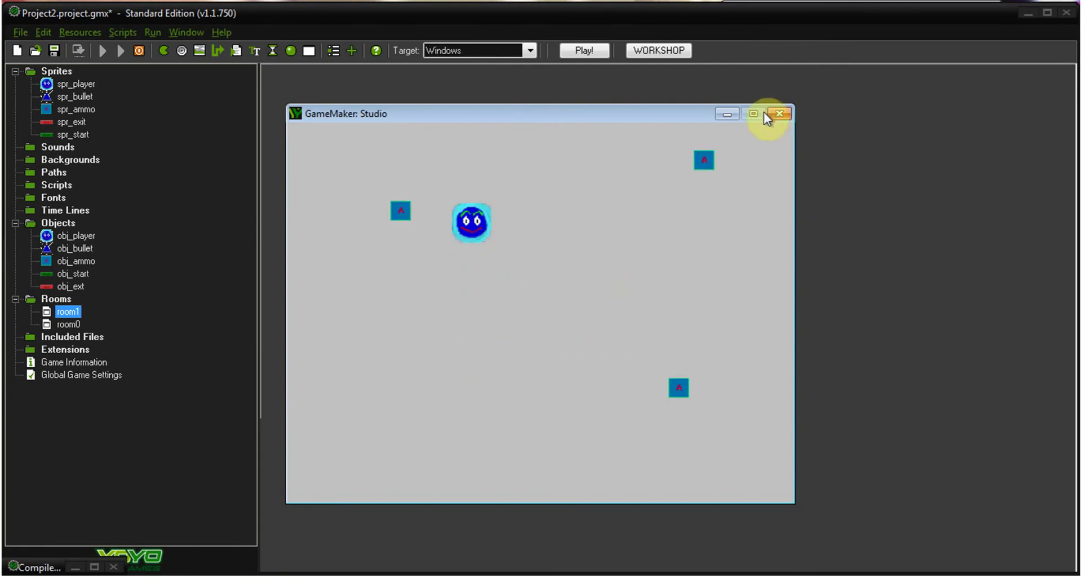
pyautogui.click(779, 113)
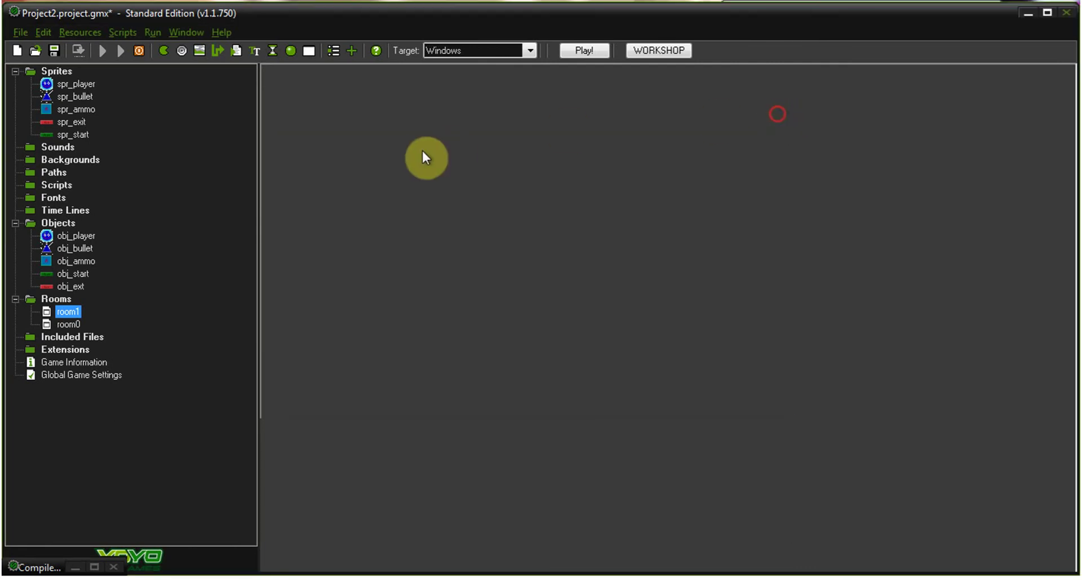
pyautogui.click(102, 50)
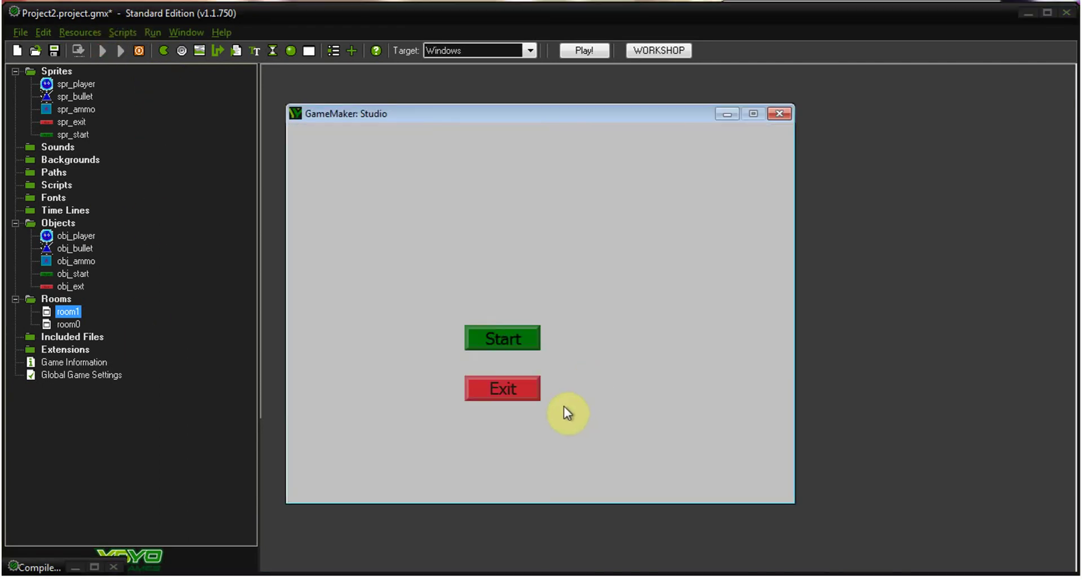
pyautogui.click(499, 387)
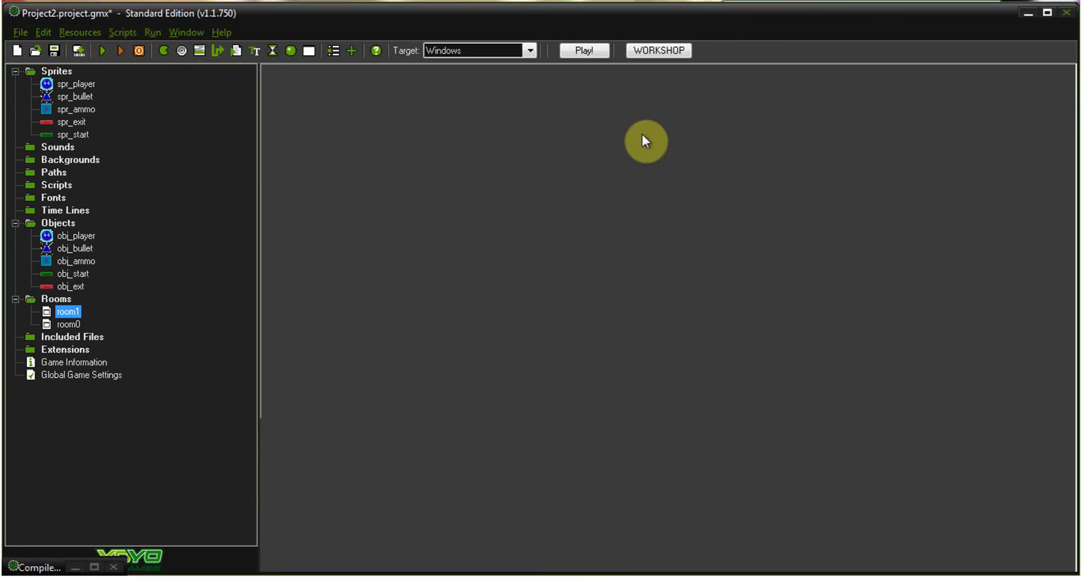
# - Create a new object and name it obj_scorecounter
pyautogui.click(307, 50)
pyautogui.moveTo(420, 181); pyautogui.dragTo(394, 182)
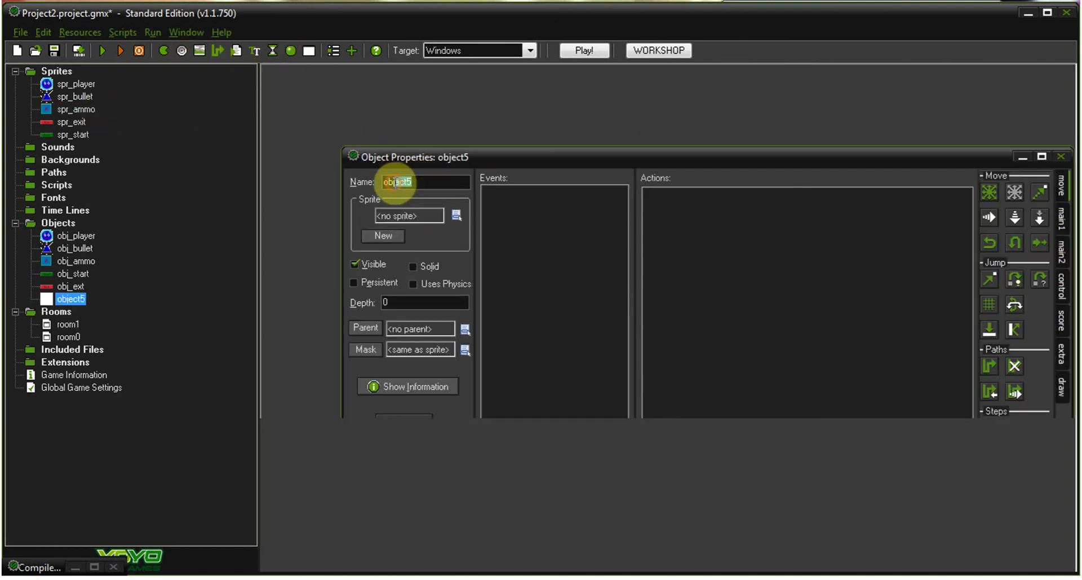
pyautogui.write('_scorecou')
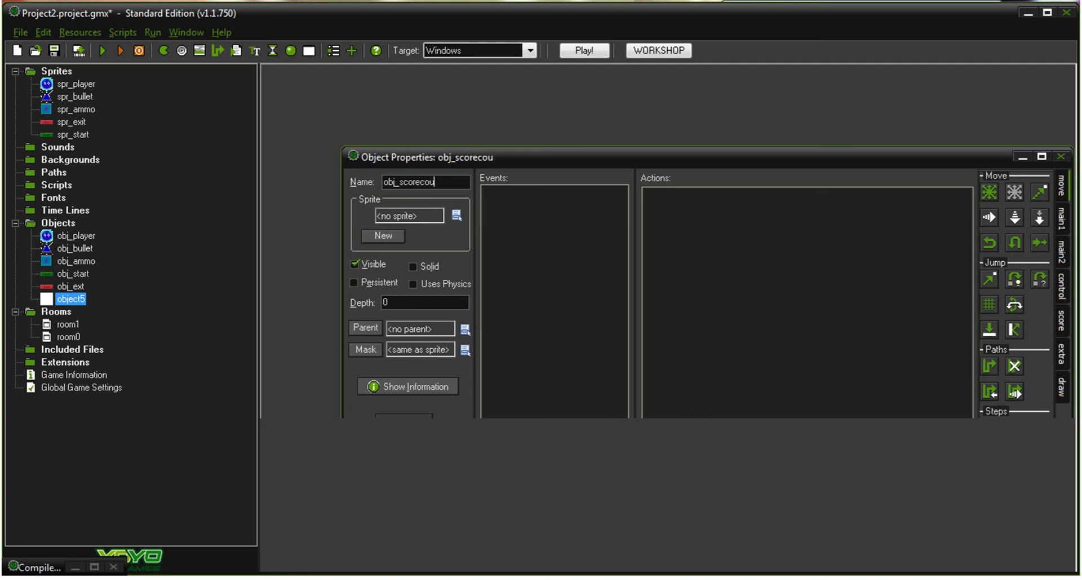
pyautogui.write('nter')
pyautogui.moveTo(633, 156); pyautogui.dragTo(583, 81)
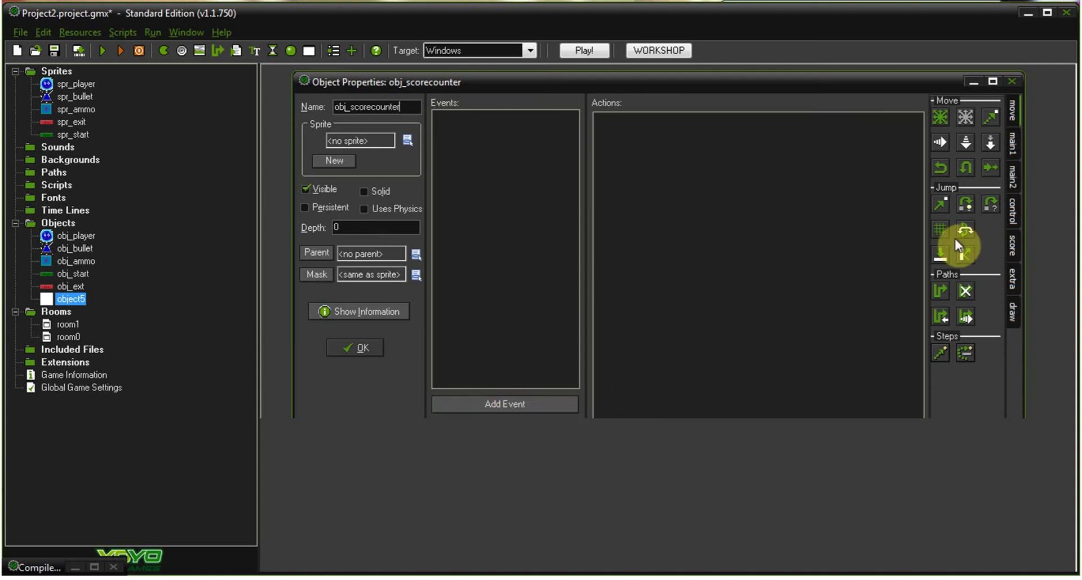
# - Try adding a lives action from the score tab and dismiss the needs-an-event warning
pyautogui.click(1019, 210)
pyautogui.click(1013, 184)
pyautogui.click(1014, 252)
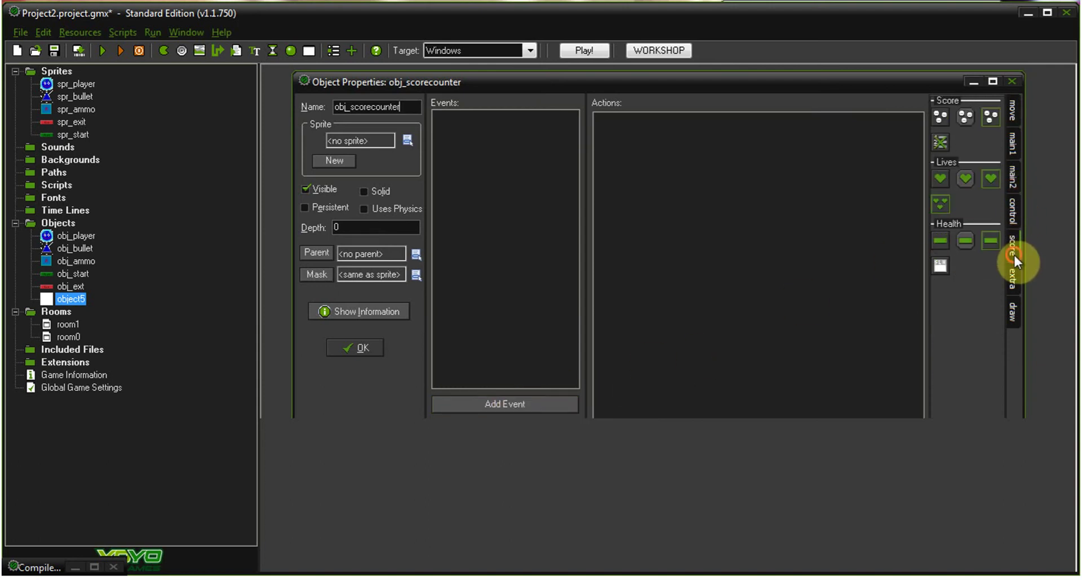
pyautogui.moveTo(949, 184); pyautogui.dragTo(765, 170)
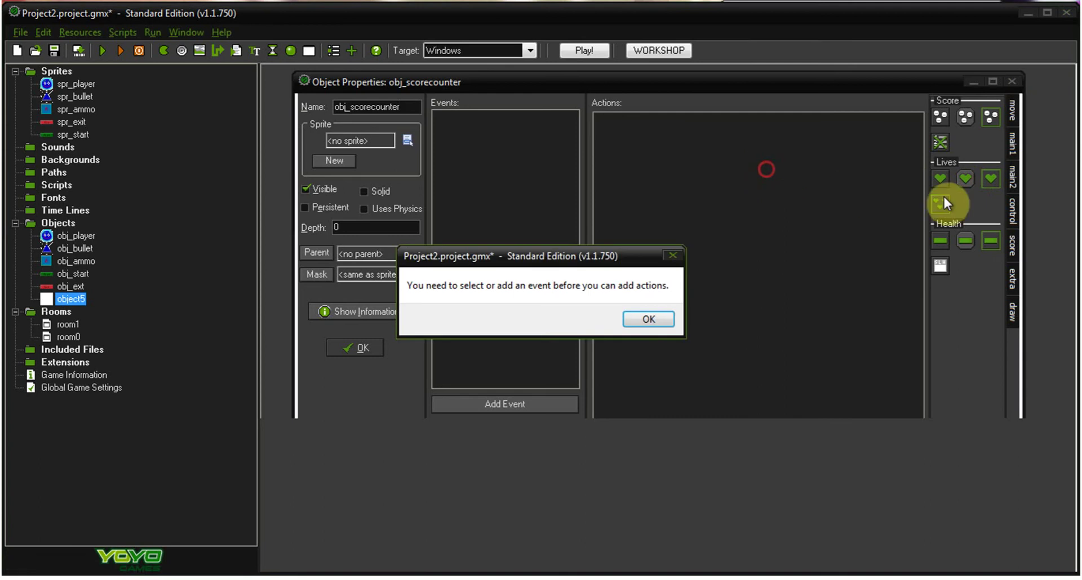
pyautogui.click(649, 318)
# - Add a Create event testing whether lives are smaller than 1
pyautogui.click(490, 404)
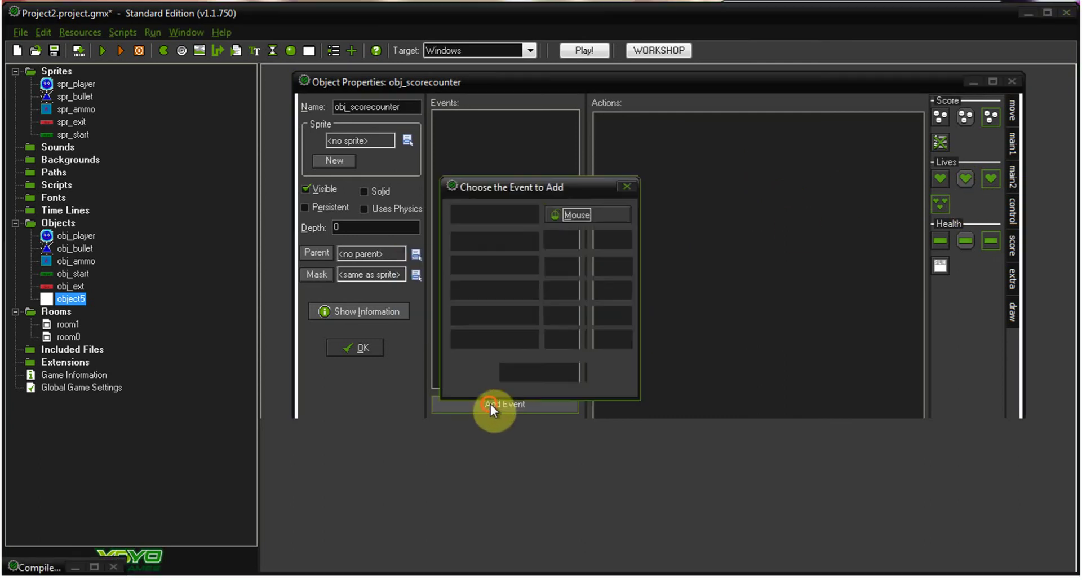
pyautogui.click(525, 216)
pyautogui.moveTo(931, 184); pyautogui.dragTo(743, 138)
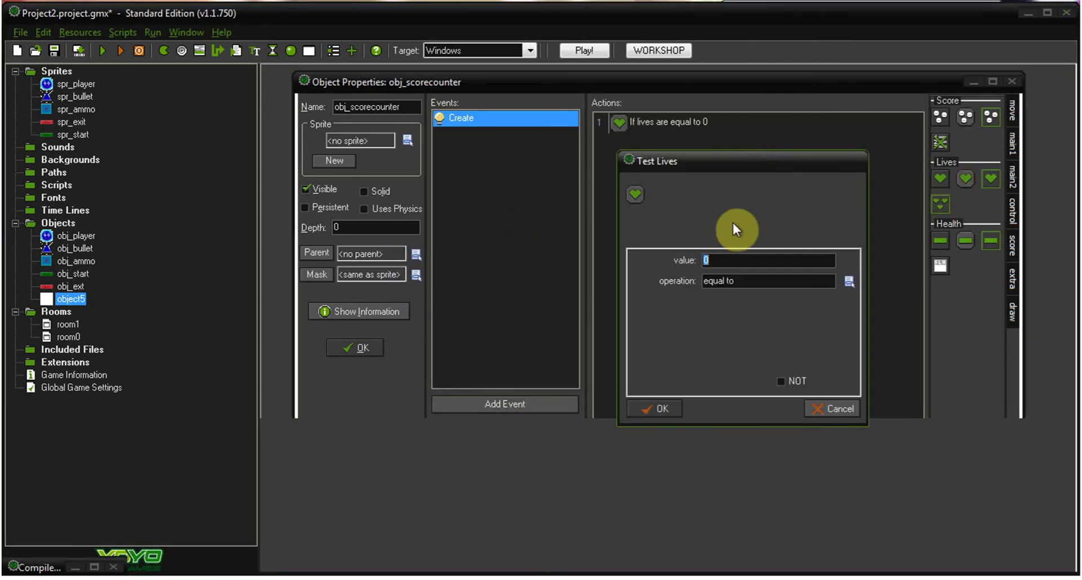
pyautogui.click(850, 281)
pyautogui.click(888, 310)
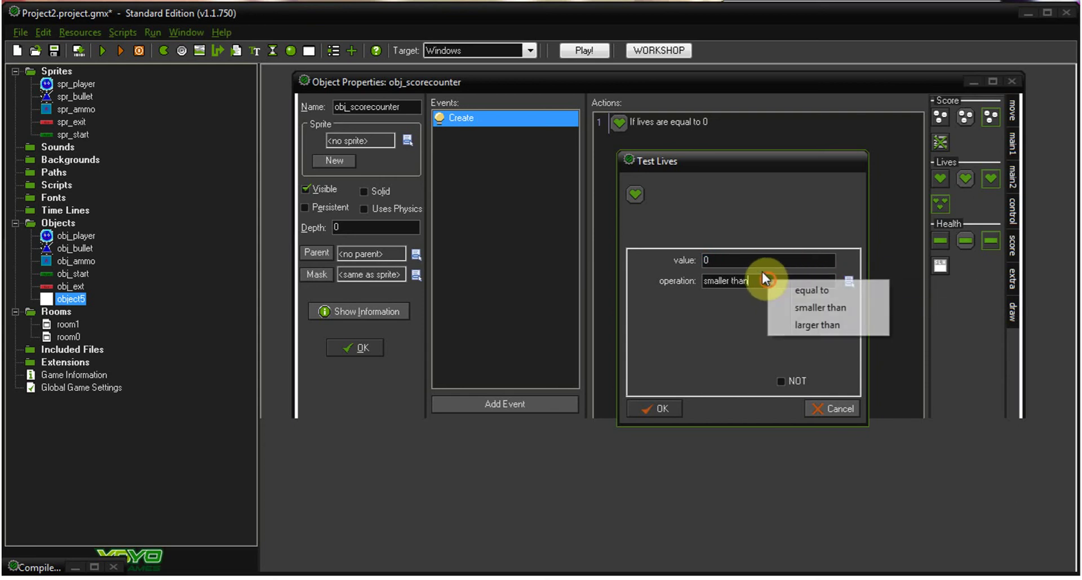
pyautogui.doubleClick(750, 260)
pyautogui.write('1')
pyautogui.click(667, 402)
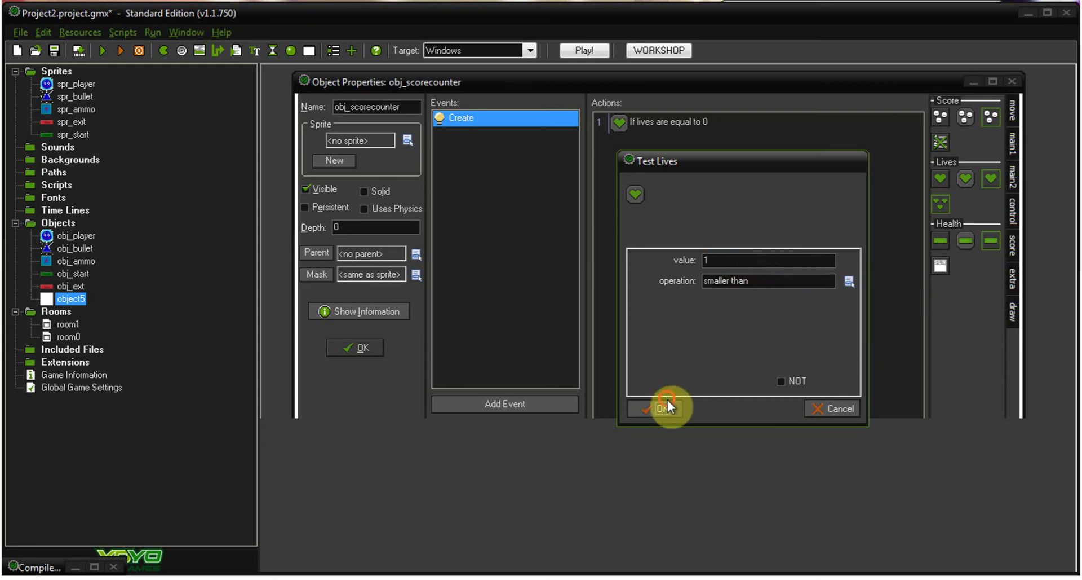
pyautogui.click(1012, 208)
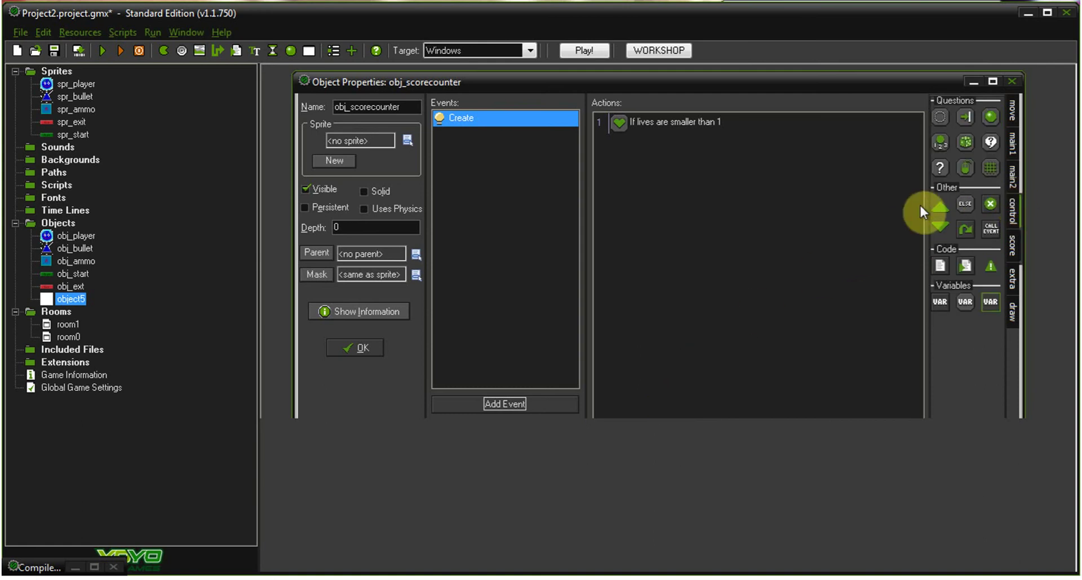
# - Add Start of block and End of block actions under the lives check
pyautogui.moveTo(941, 207); pyautogui.dragTo(648, 145)
pyautogui.moveTo(940, 226); pyautogui.dragTo(768, 232)
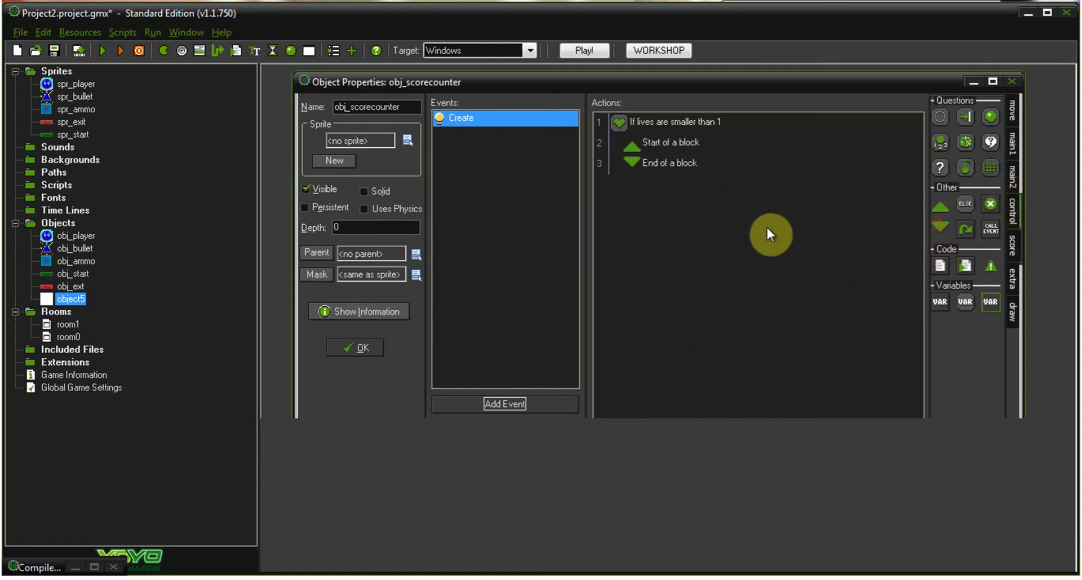
pyautogui.click(1016, 229)
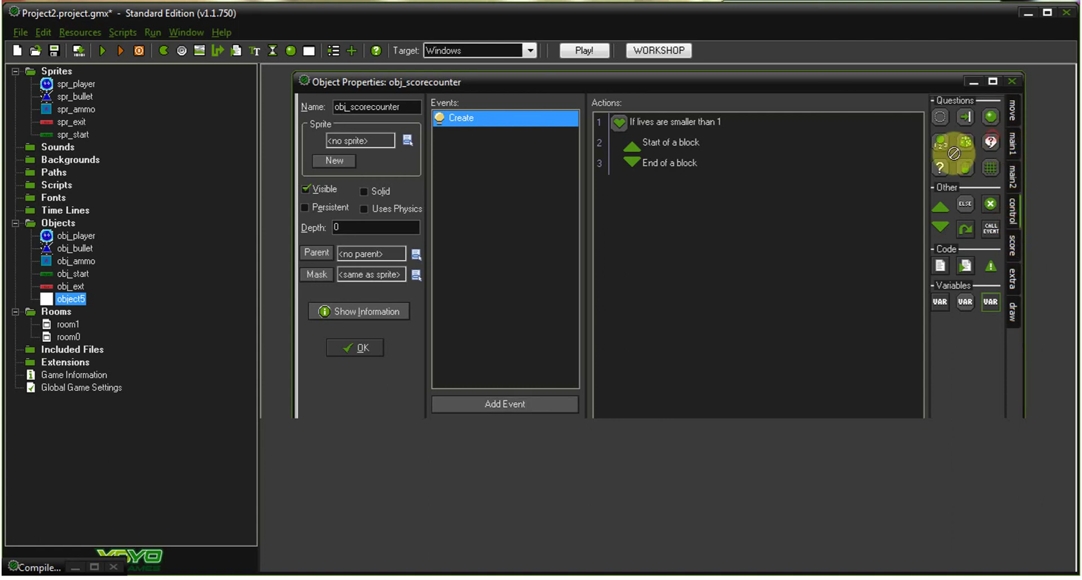
pyautogui.moveTo(990, 142); pyautogui.dragTo(1006, 151)
# - Browse the action categories to find the main2 timing, info and game actions
pyautogui.click(1016, 141)
pyautogui.click(1010, 168)
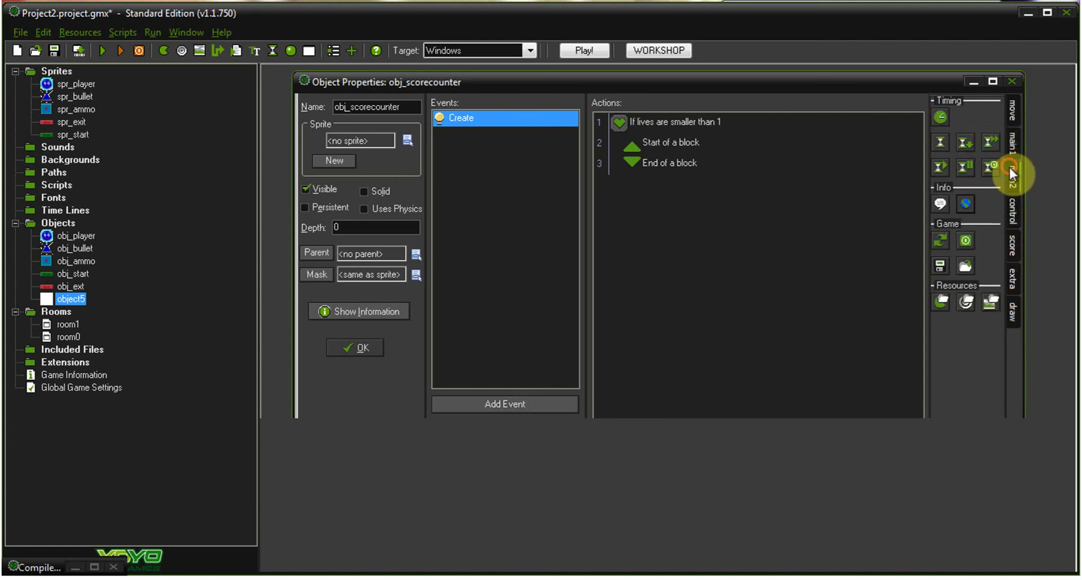
pyautogui.click(1014, 209)
pyautogui.click(1012, 239)
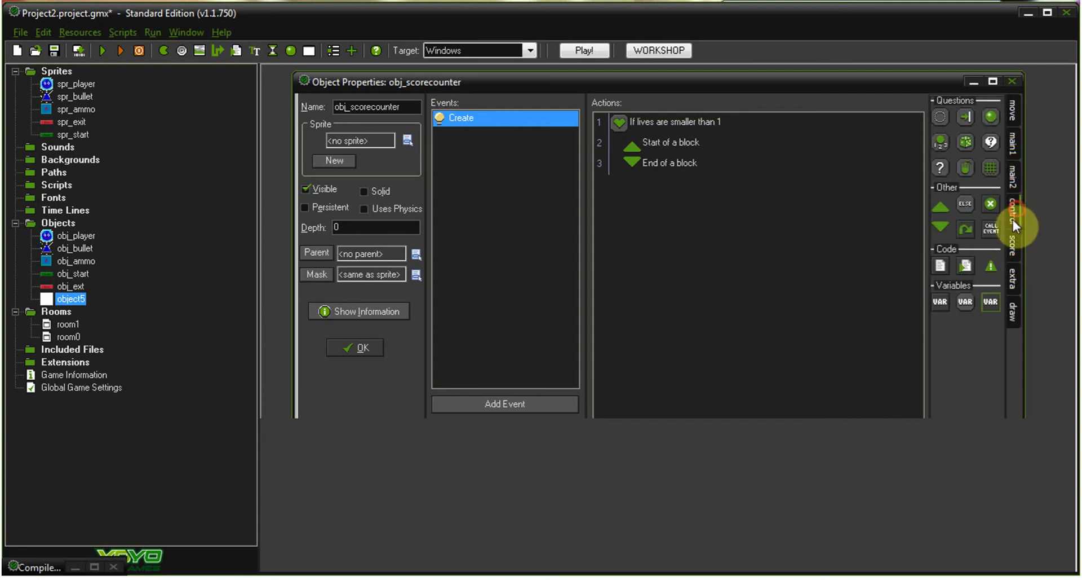
pyautogui.click(1012, 285)
pyautogui.click(1013, 313)
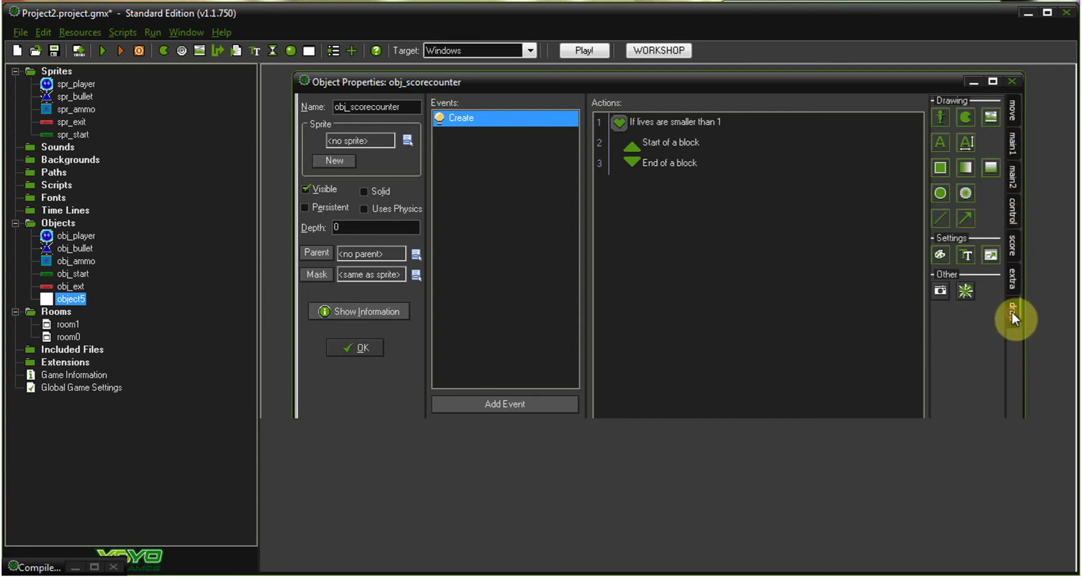
pyautogui.click(1016, 101)
pyautogui.click(1015, 148)
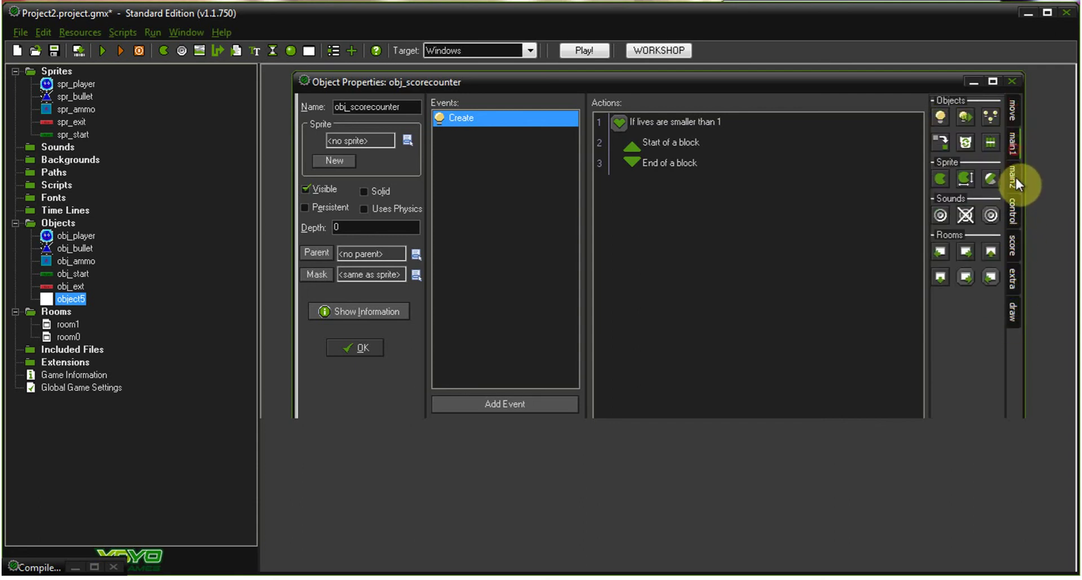
pyautogui.click(1013, 186)
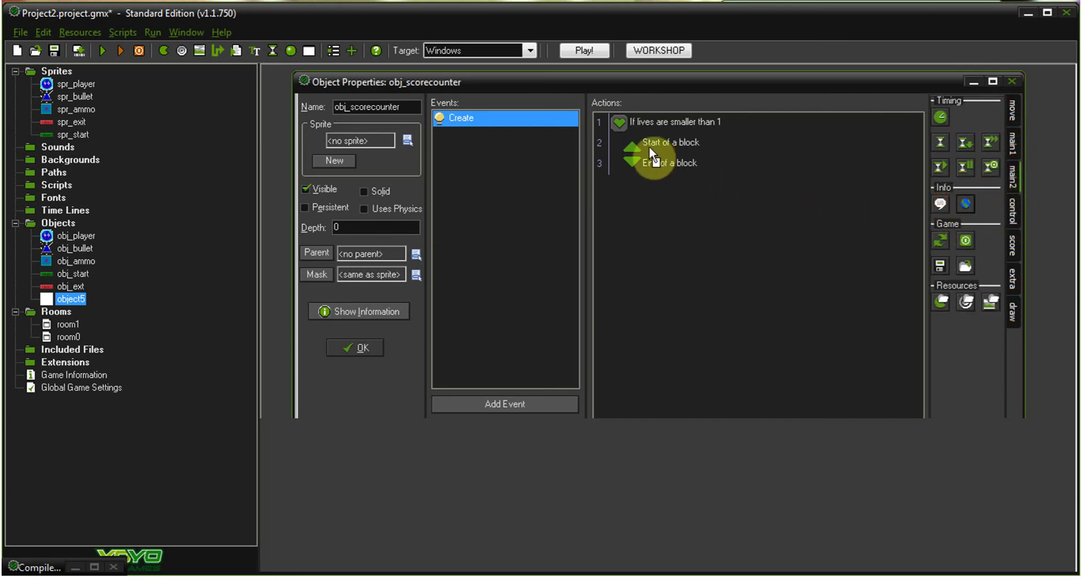
# - Inside the block, display the message 'Game Over.' and restart the game, then close obj_scorecounter
pyautogui.moveTo(648, 147); pyautogui.dragTo(652, 152)
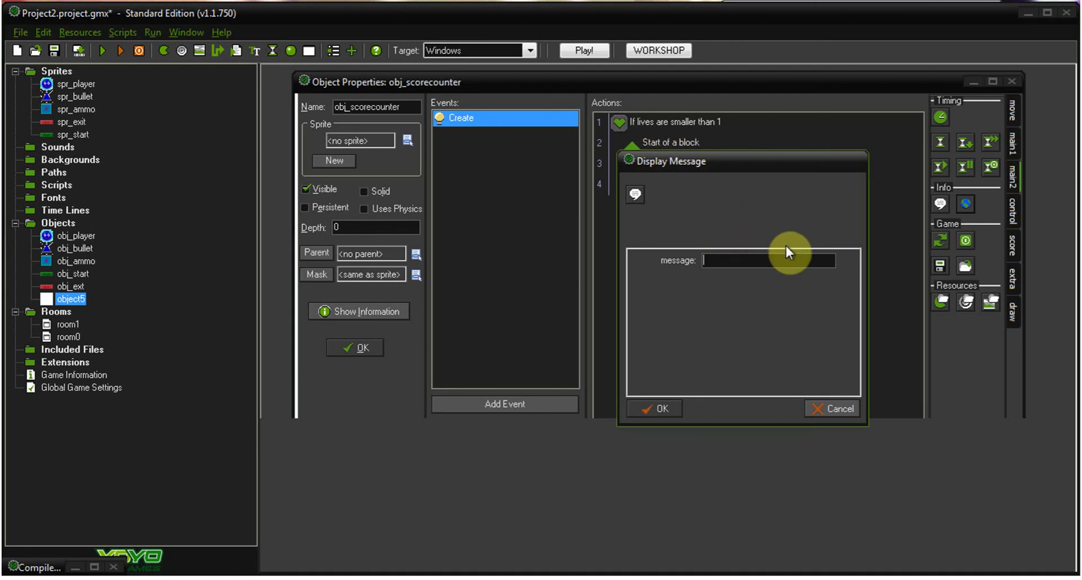
pyautogui.write('Game Over.')
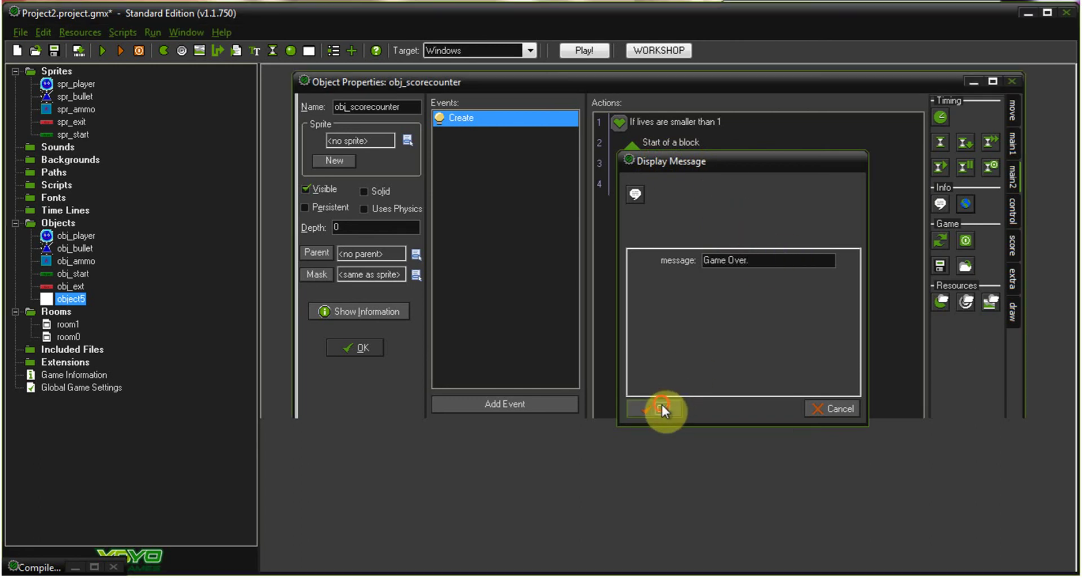
pyautogui.click(661, 406)
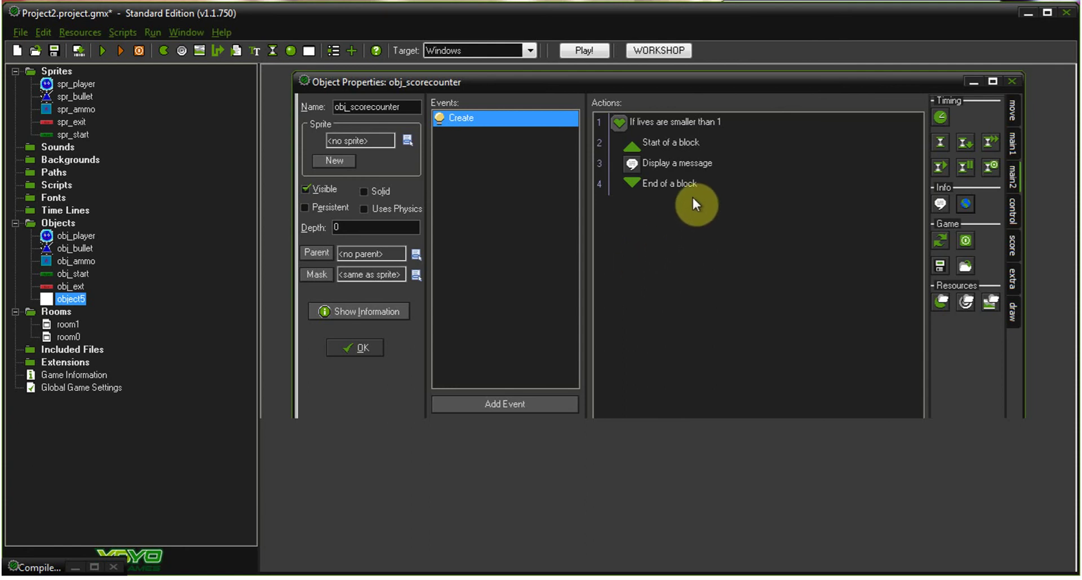
pyautogui.moveTo(940, 241); pyautogui.dragTo(702, 172)
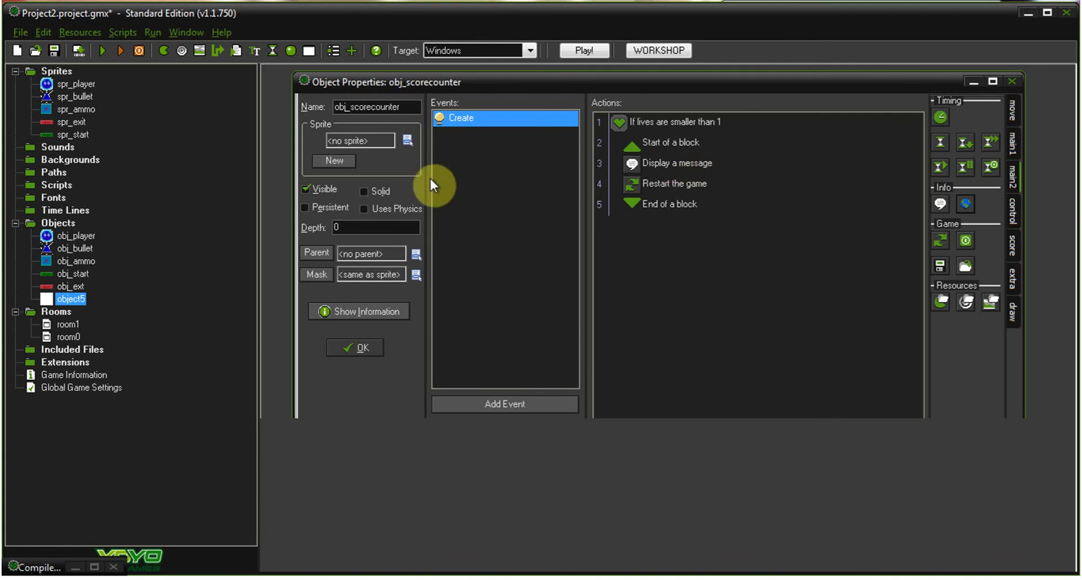
pyautogui.click(334, 344)
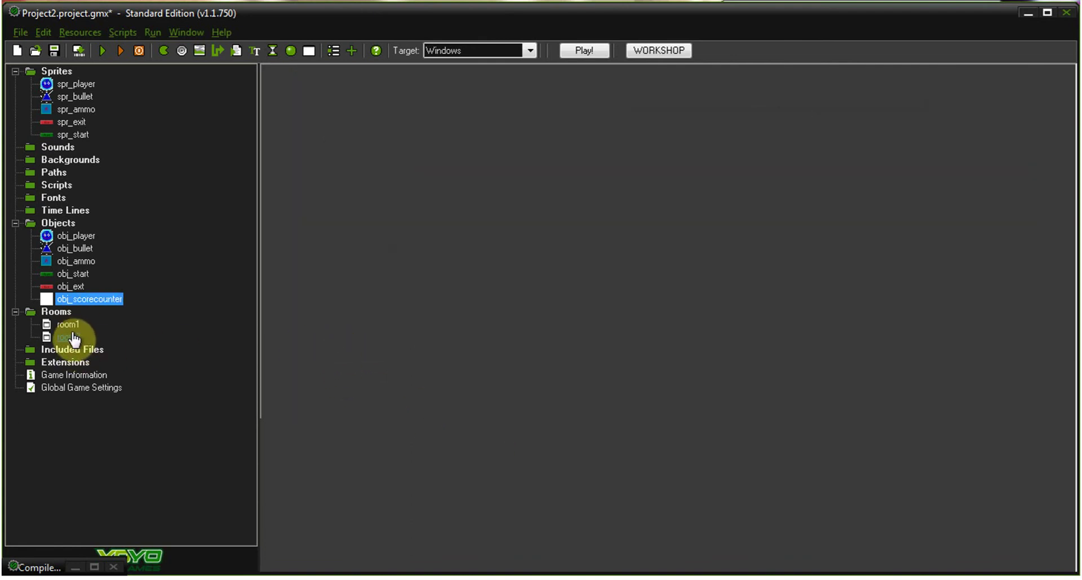
# - Place an obj_scorecounter instance at room0's top-left corner and run the game
pyautogui.doubleClick(68, 337)
pyautogui.moveTo(464, 176); pyautogui.dragTo(407, 109)
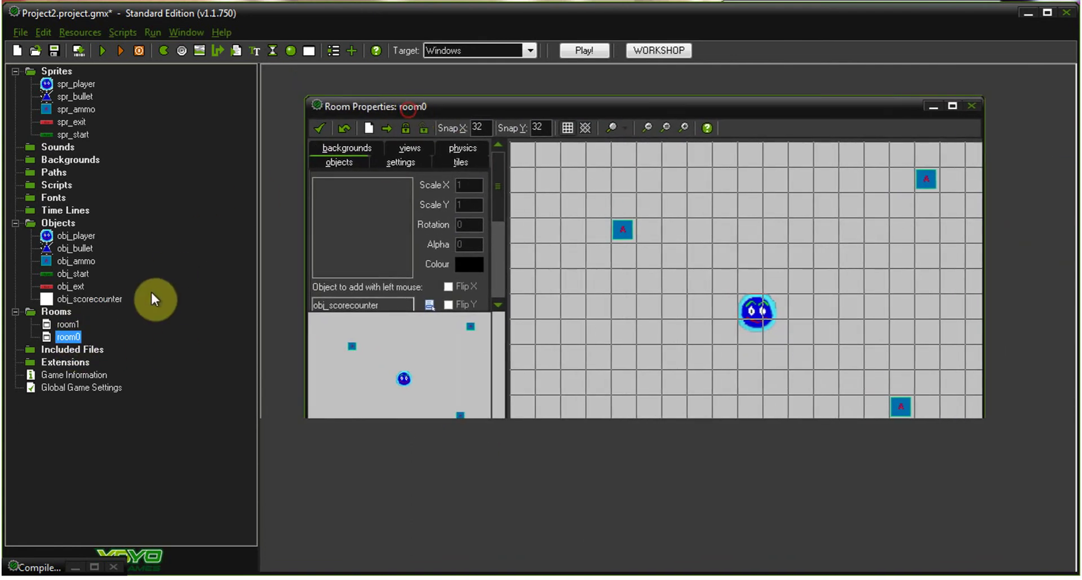
pyautogui.click(553, 166)
pyautogui.click(102, 50)
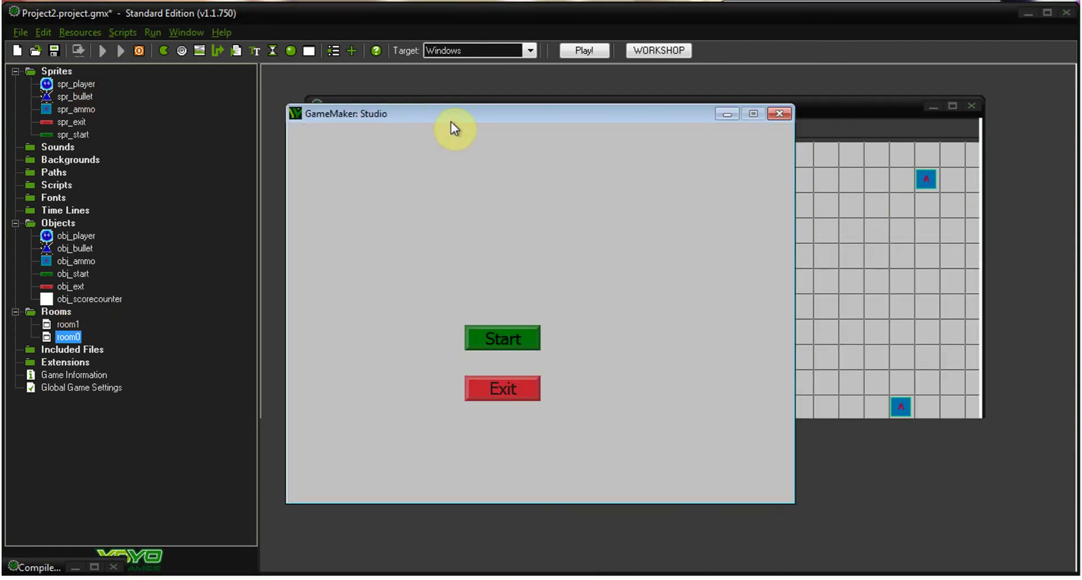
# - Start the game from the menu and steer the player with the arrow keys to the ammo pickups
pyautogui.click(504, 330)
pyautogui.press('Left')
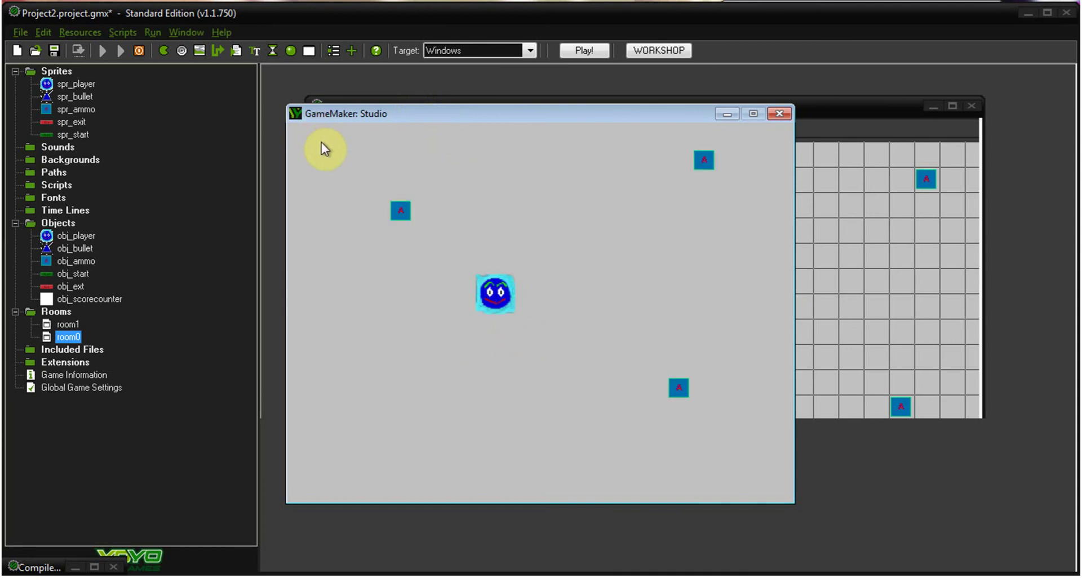
pyautogui.press('Down')
pyautogui.press('Left')
pyautogui.press('Up')
pyautogui.press('Right')
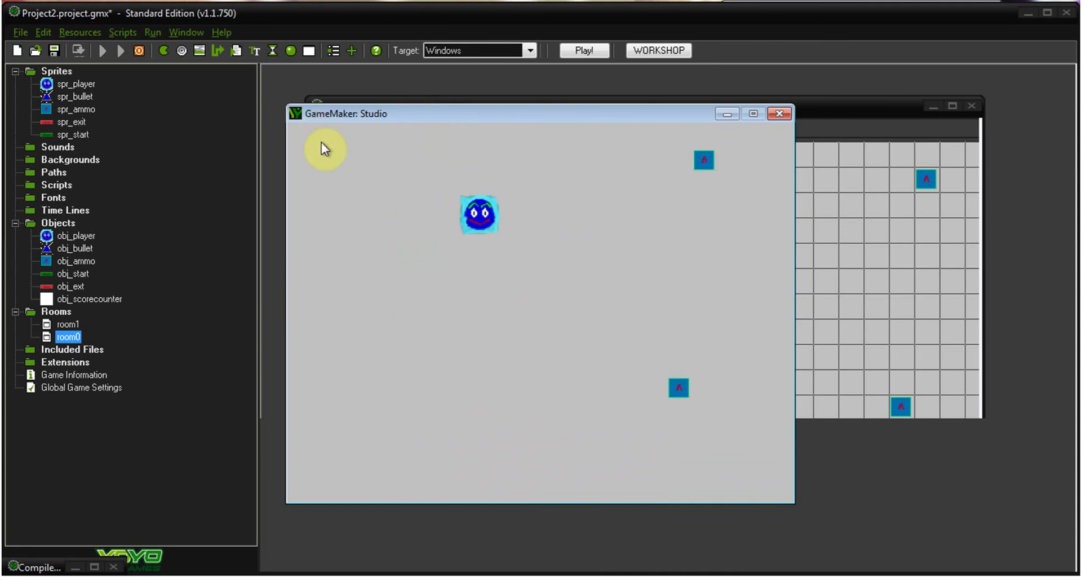
pyautogui.press('Up')
pyautogui.press('Right')
pyautogui.press('Down')
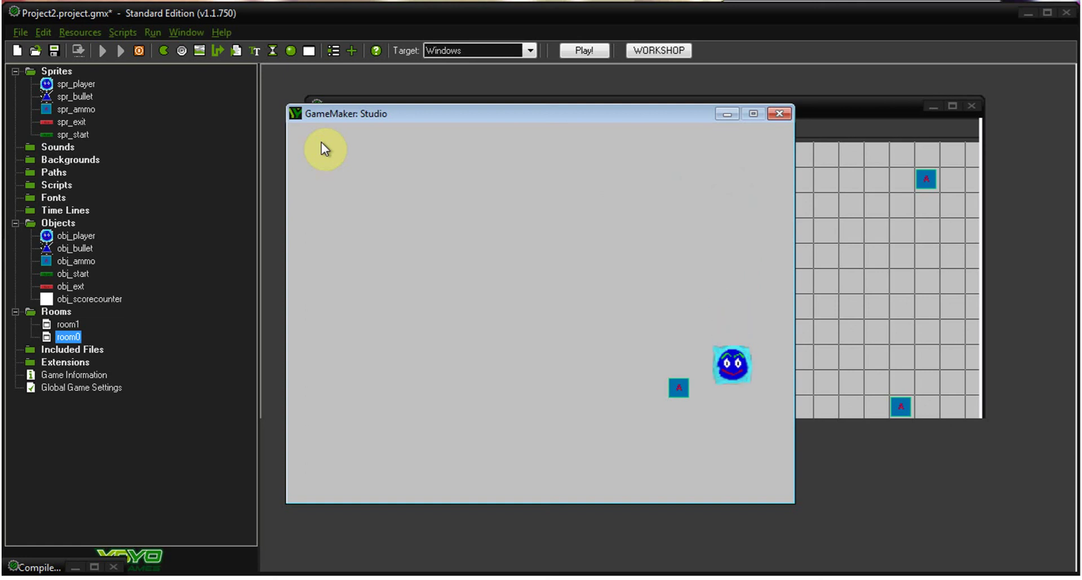
pyautogui.press('Left')
pyautogui.press('Up')
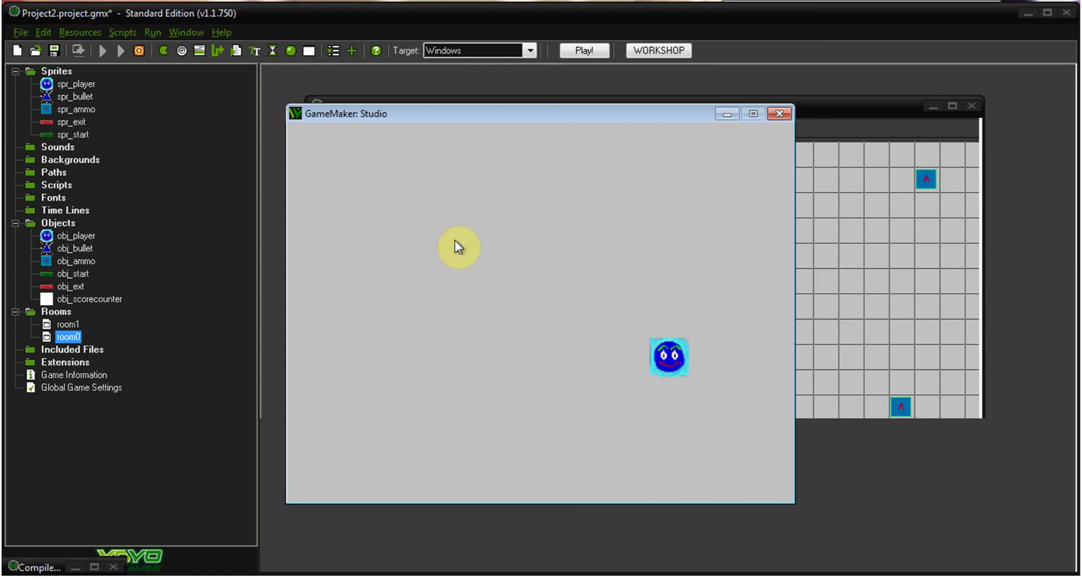
# - Stop the test run, close room0 keeping changes, and open room1 with its object list showing
pyautogui.click(789, 115)
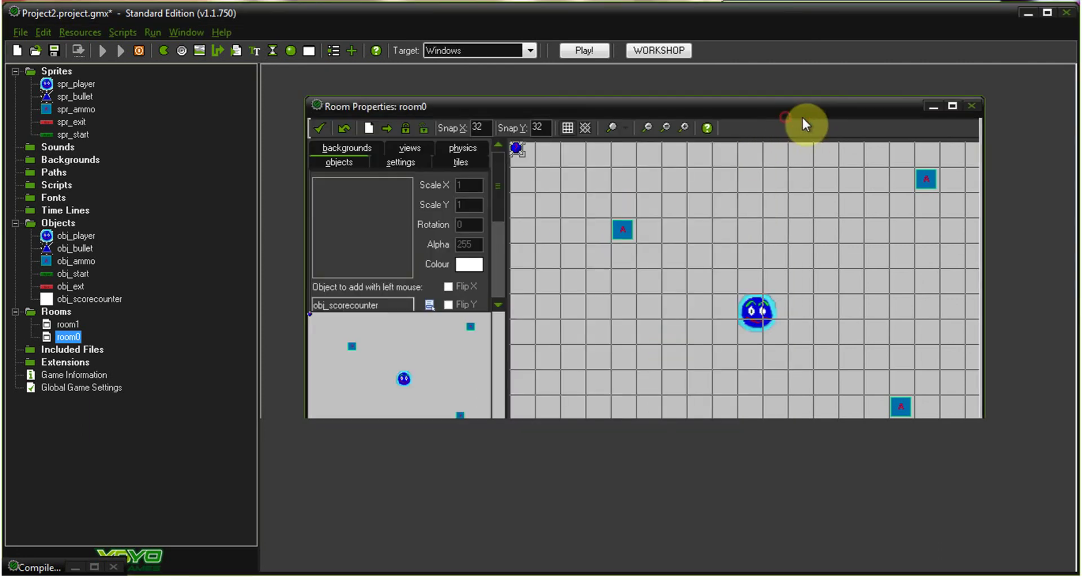
pyautogui.click(326, 126)
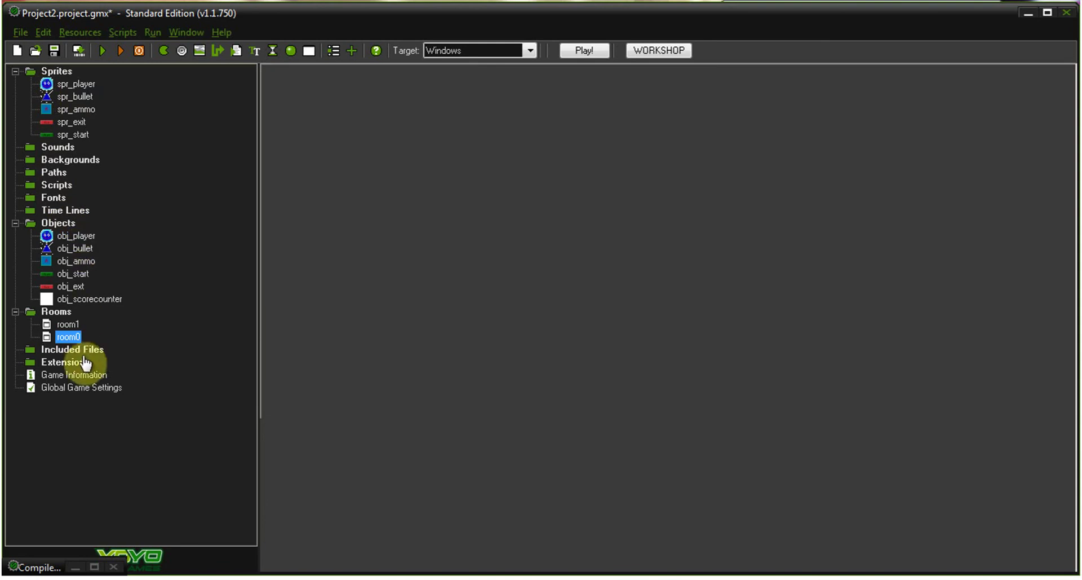
pyautogui.doubleClick(67, 325)
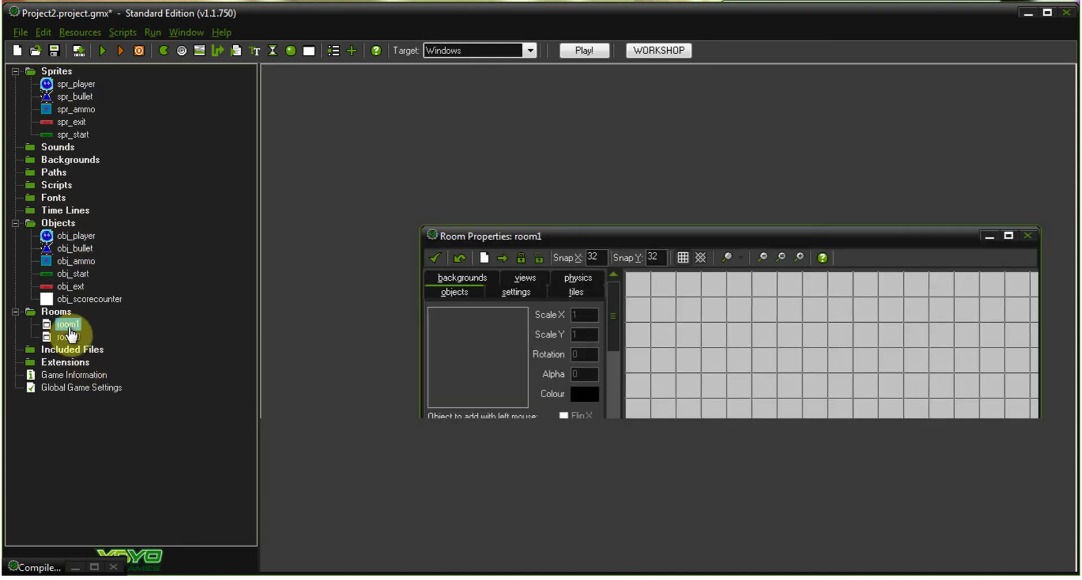
pyautogui.moveTo(510, 246); pyautogui.dragTo(467, 124)
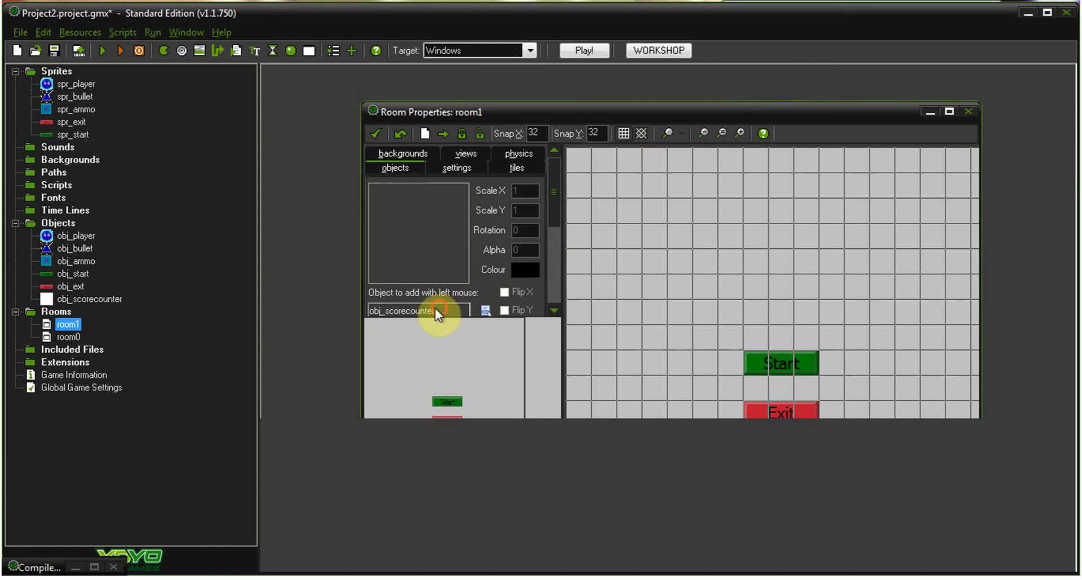
pyautogui.click(437, 311)
pyautogui.click(448, 280)
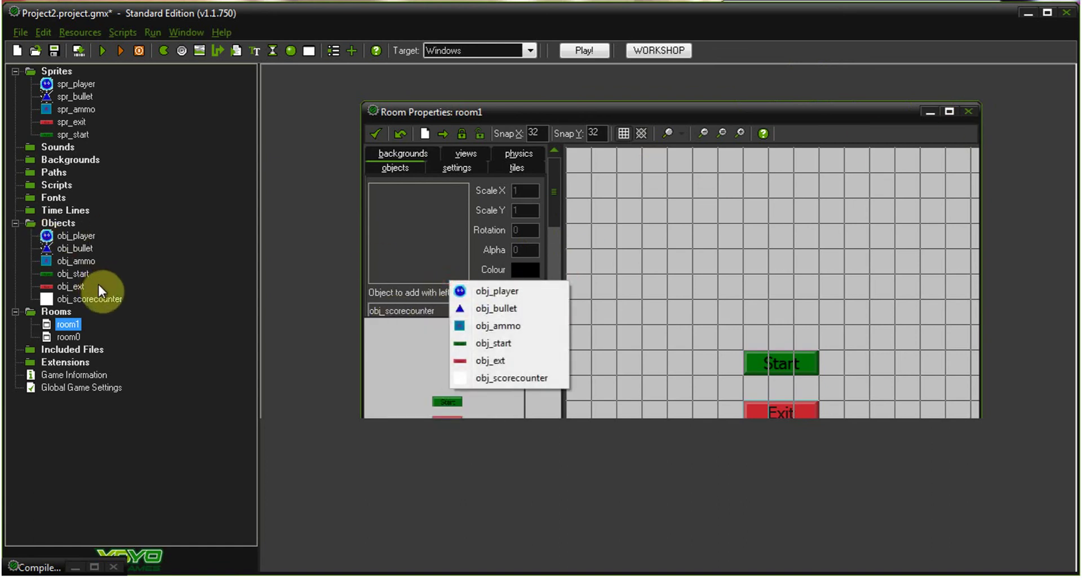
# - Change obj_scorecounter's name to obj_apondeath, confirm it, and close room1's editor
pyautogui.doubleClick(90, 298)
pyautogui.moveTo(384, 105); pyautogui.dragTo(322, 105)
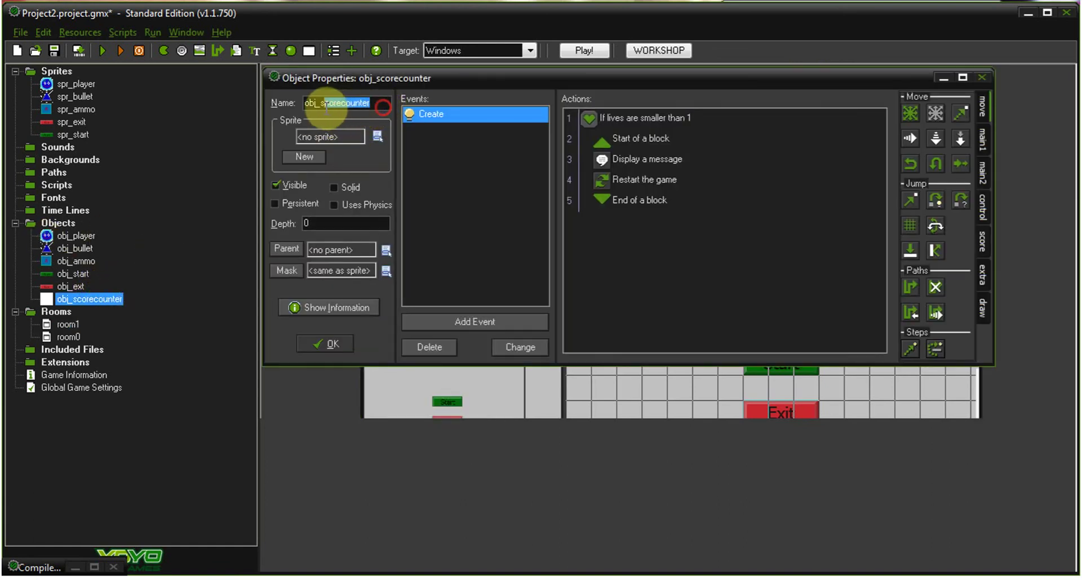
pyautogui.press('BackSpace')
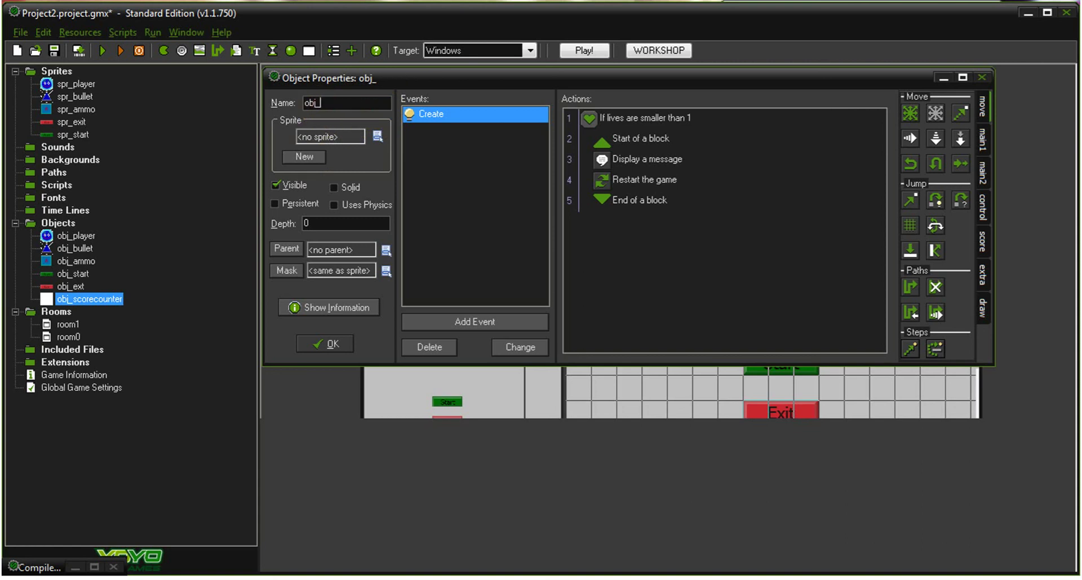
pyautogui.write('apondeath')
pyautogui.click(337, 342)
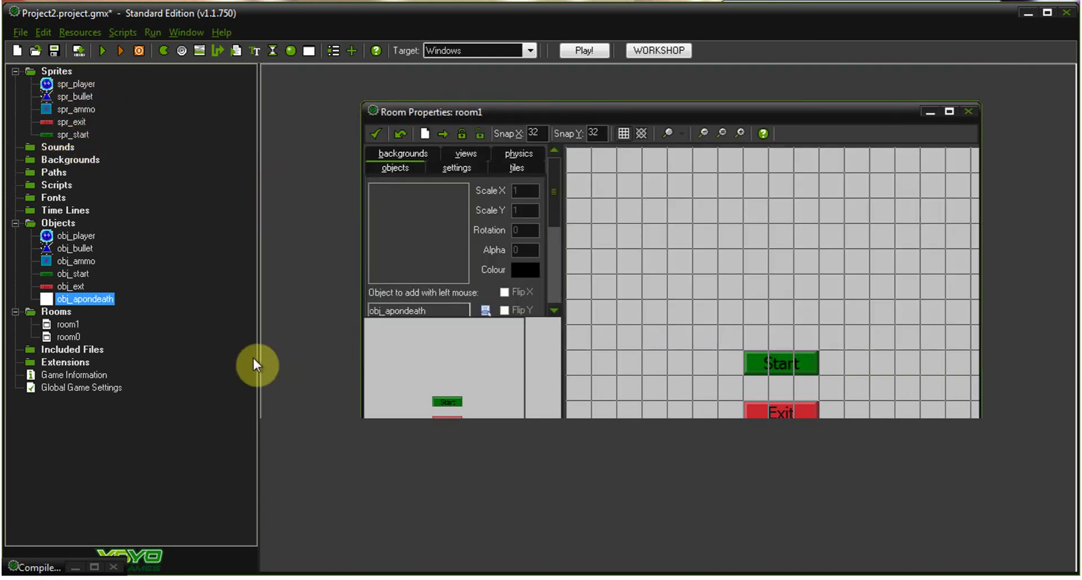
pyautogui.click(372, 132)
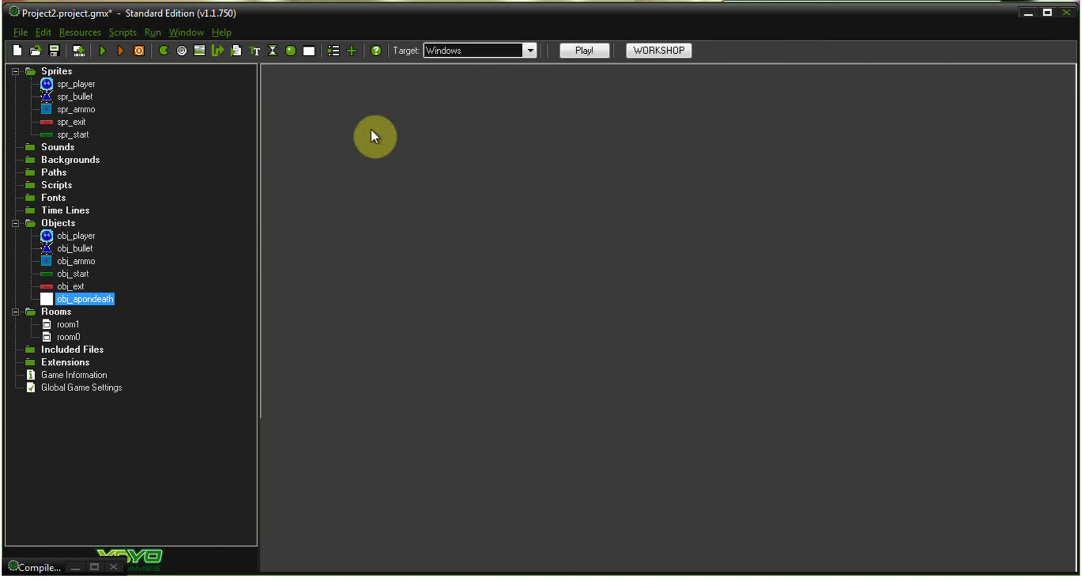